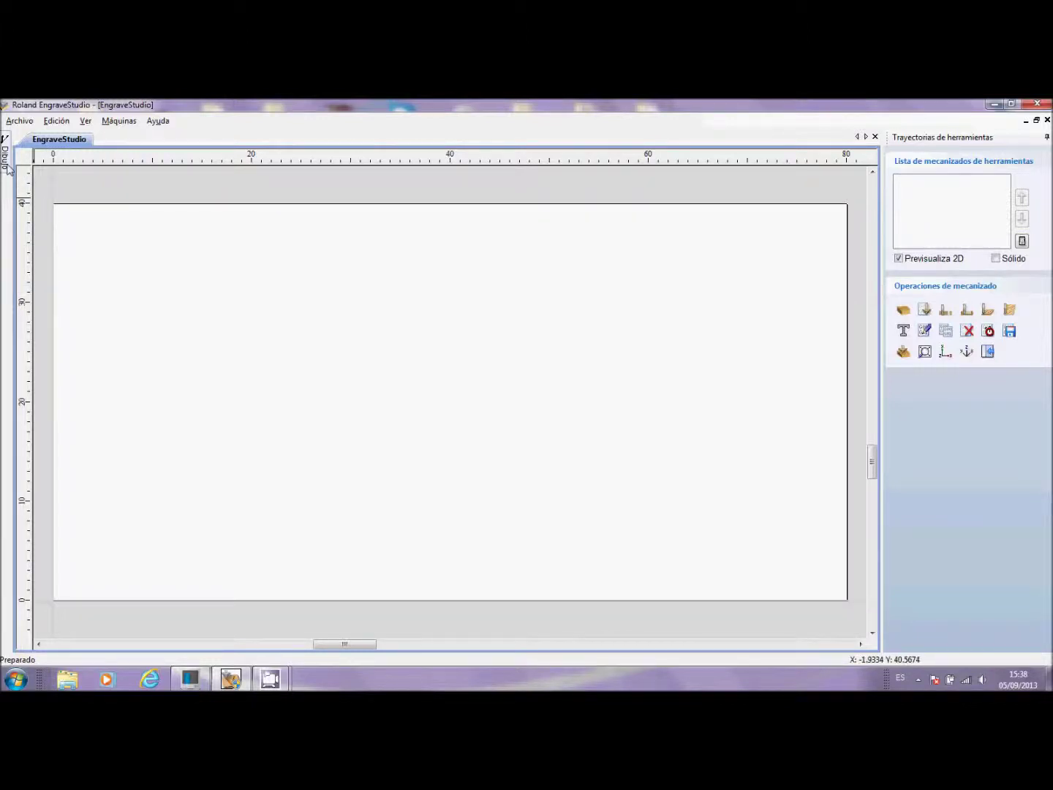
Draw a square-cornered rectangle about 52 by 23 mm on the work area and move it slightly left and up
mouse_move(8, 167)
click(73, 285)
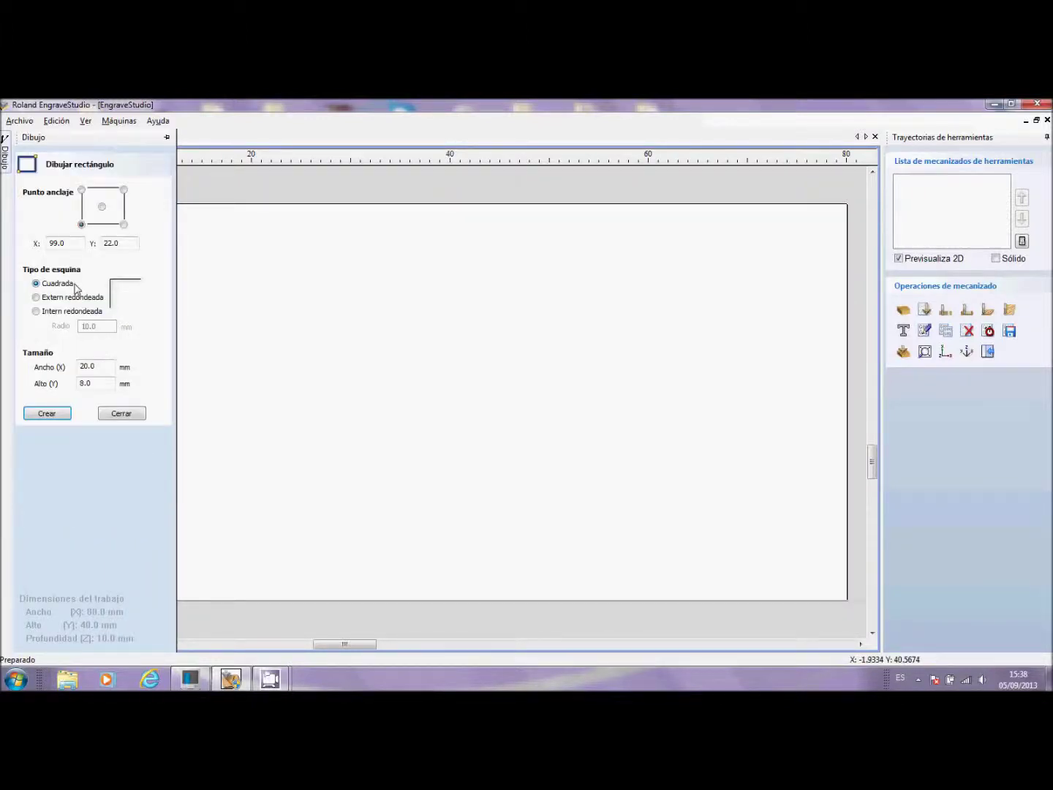
mouse_move(230, 298)
mouse_down()
mouse_move(615, 491)
mouse_move(748, 526)
mouse_up()
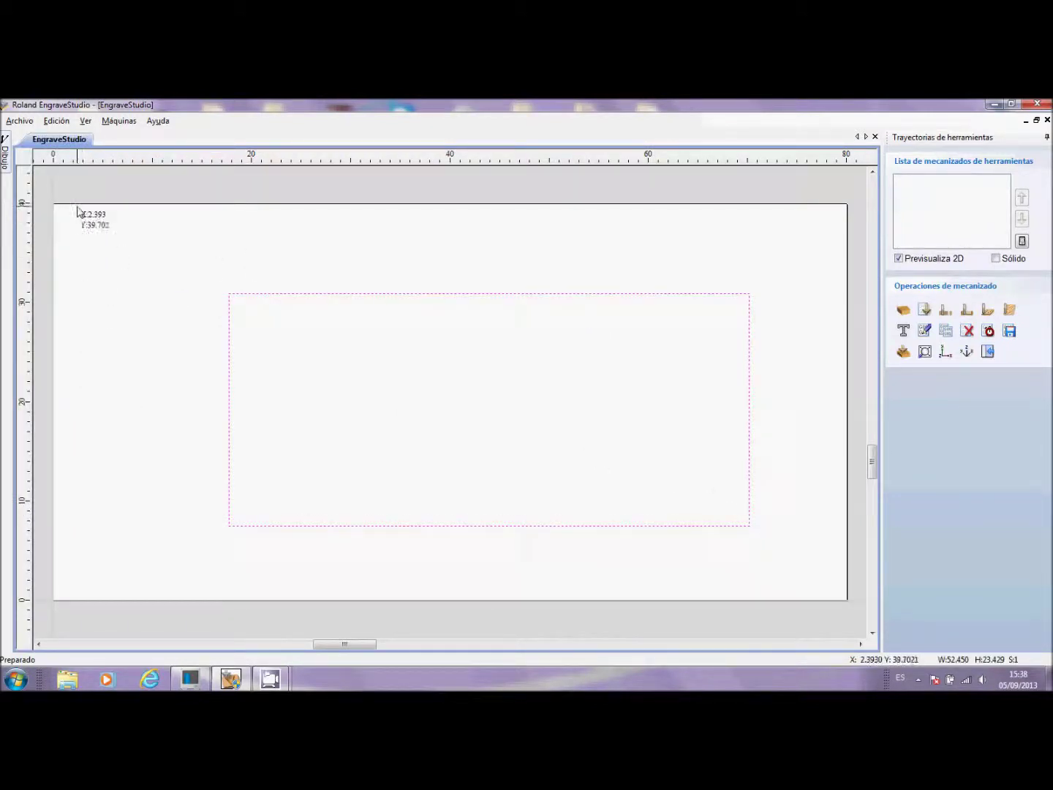
click(245, 294)
drag(489, 410, 420, 406)
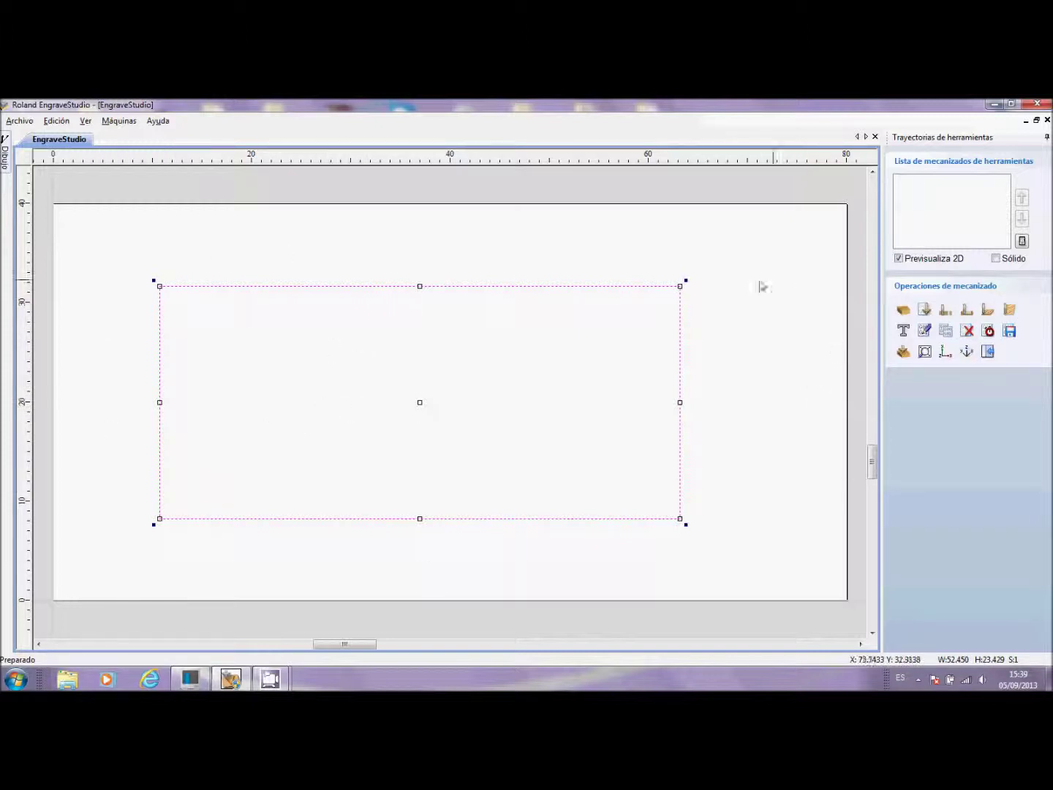
Start a texture toolpath for the rectangle with a 0 mm initial depth and a 10 mm maximum cut length
click(1009, 312)
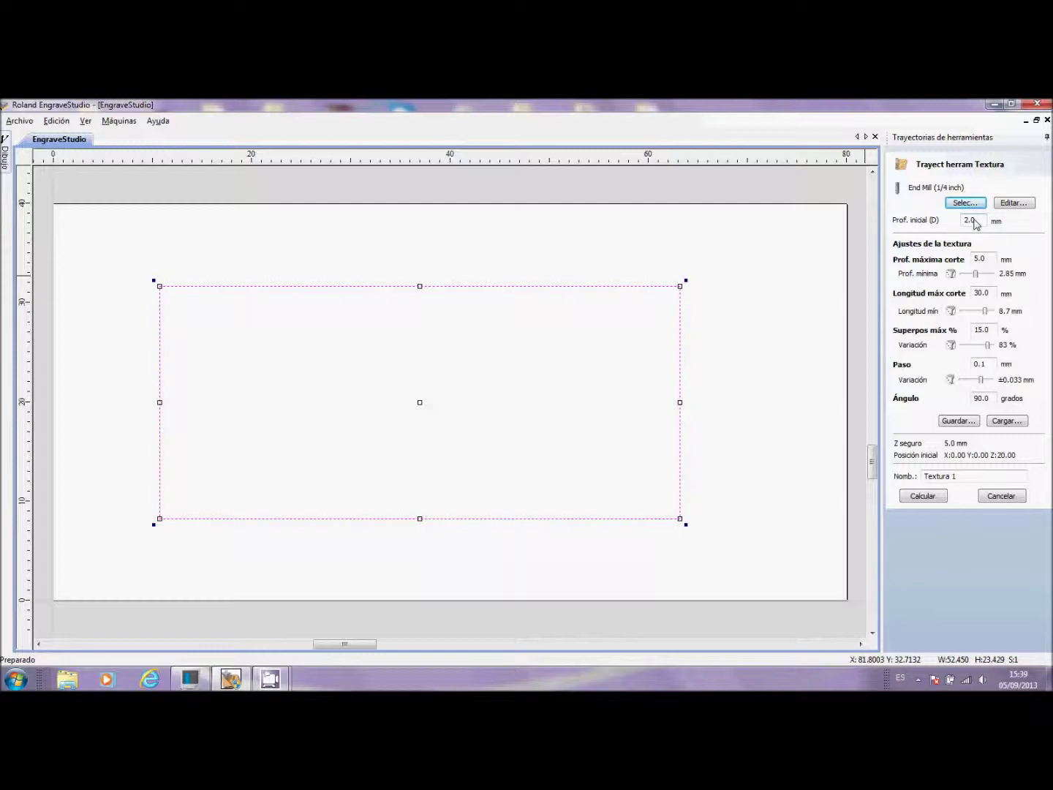
drag(975, 223, 933, 225)
text(0)
click(989, 262)
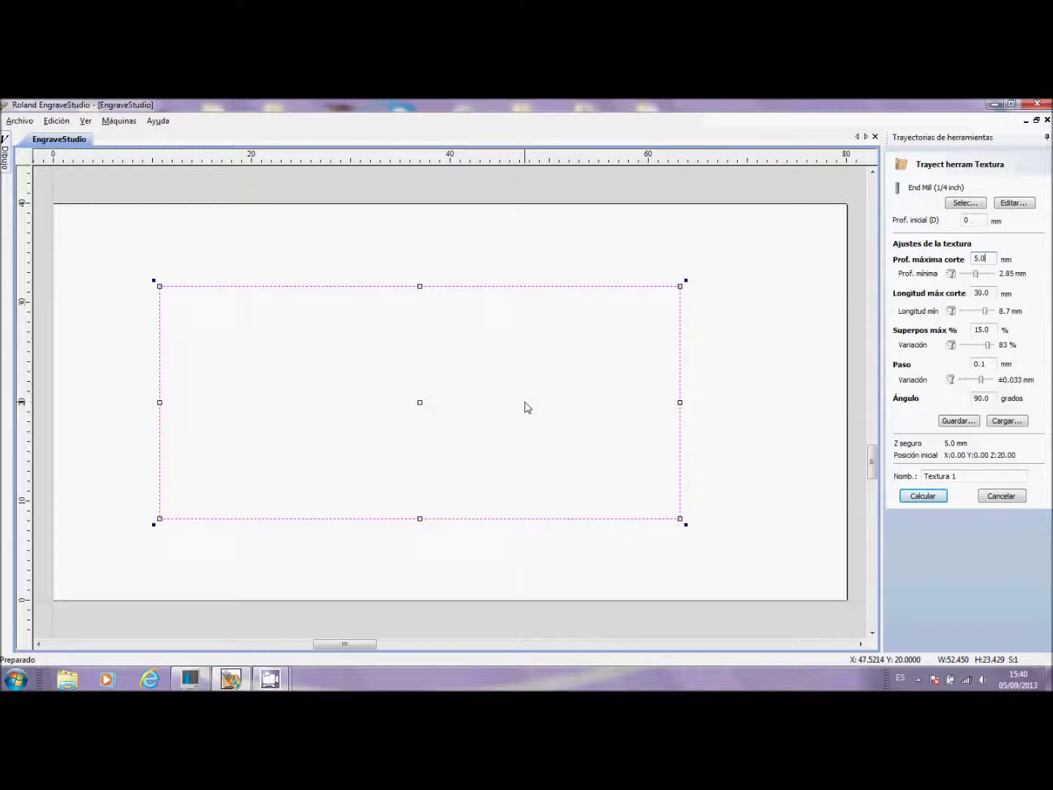
drag(993, 295, 920, 296)
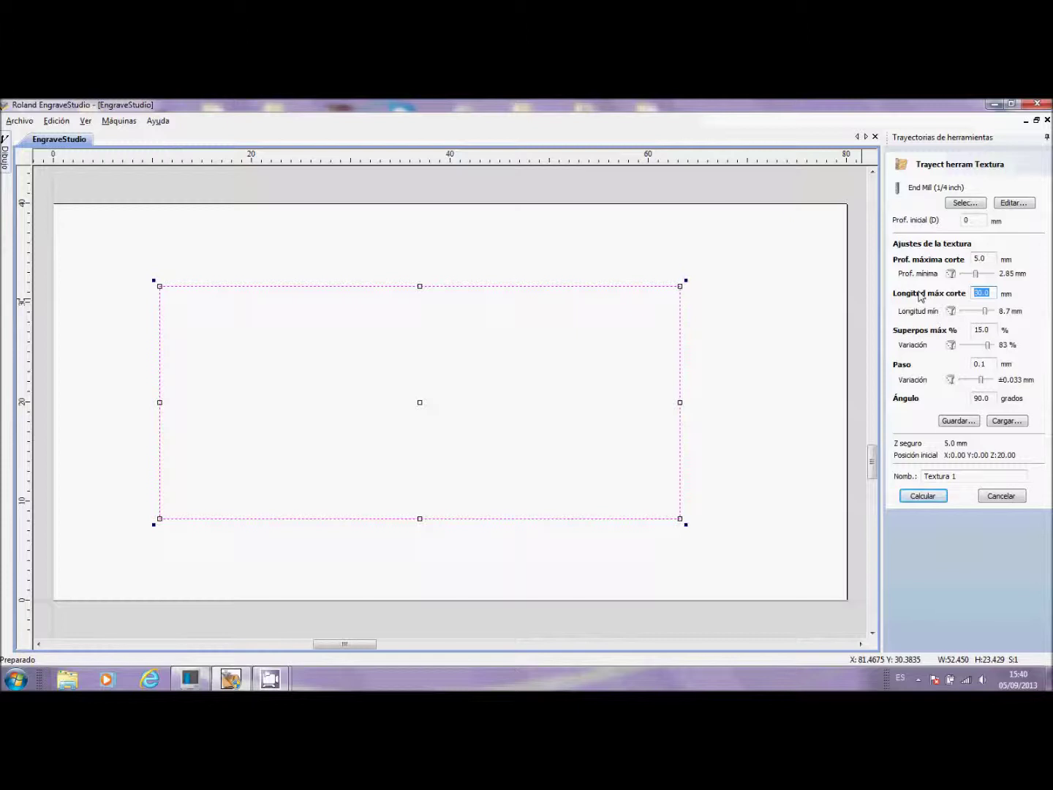
text(10)
click(989, 333)
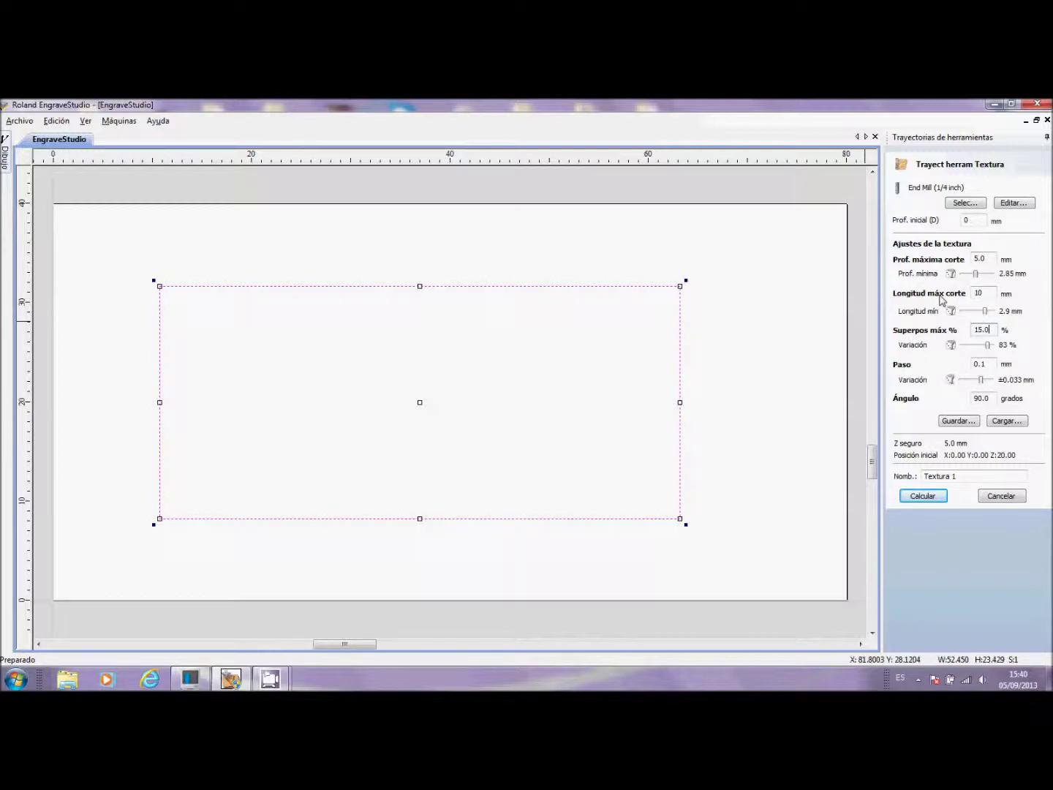
Set the texture angle to 0 degrees and calculate the toolpath
click(992, 398)
text(0)
click(992, 365)
click(938, 497)
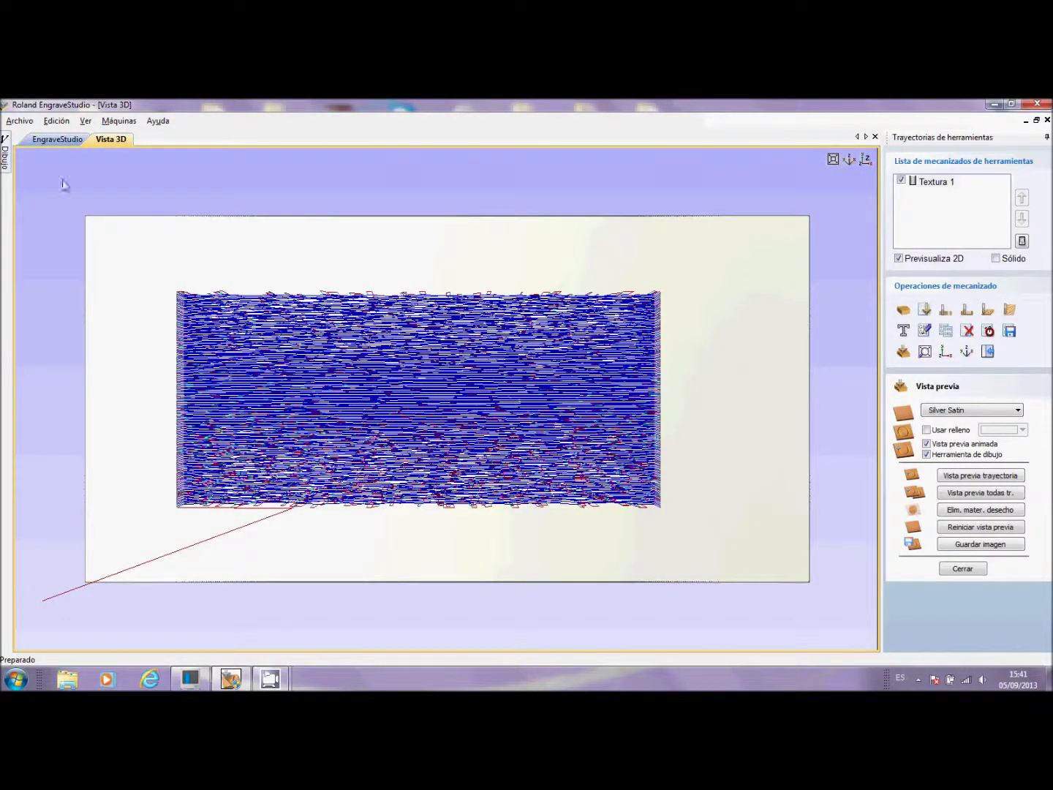
Simulate the calculated texture toolpath on the block in a tilted 3D view and reset the preview
click(109, 139)
drag(135, 489, 121, 318)
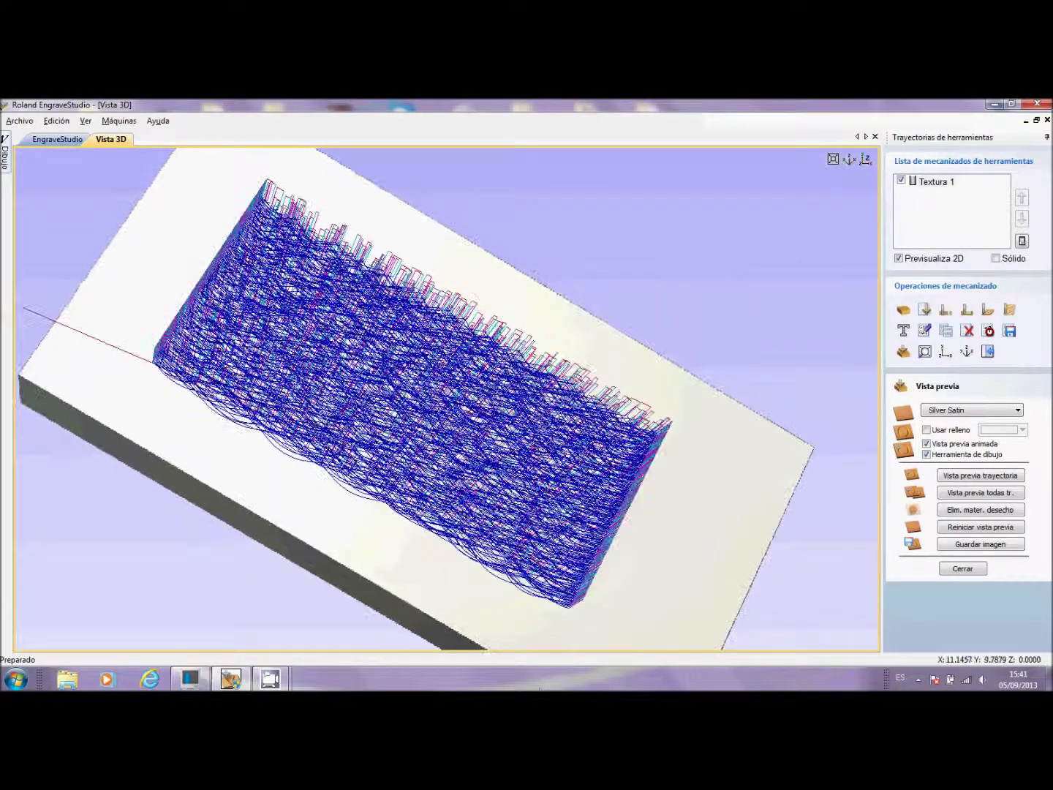
drag(604, 627, 642, 563)
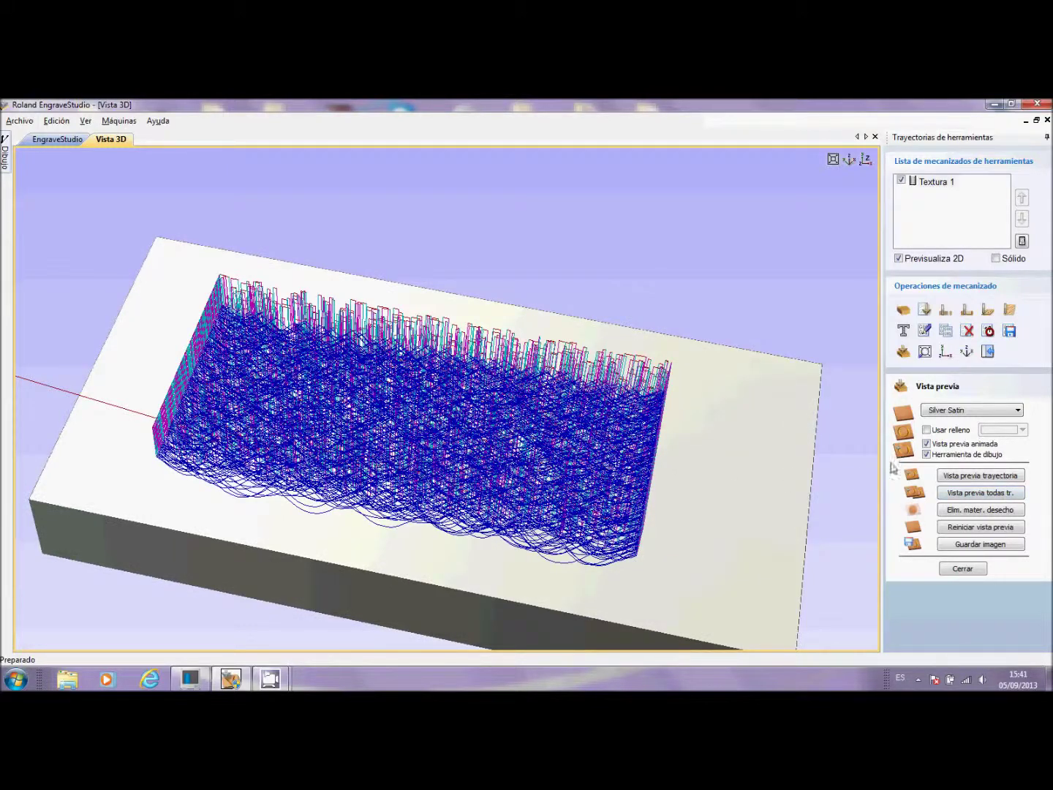
click(985, 480)
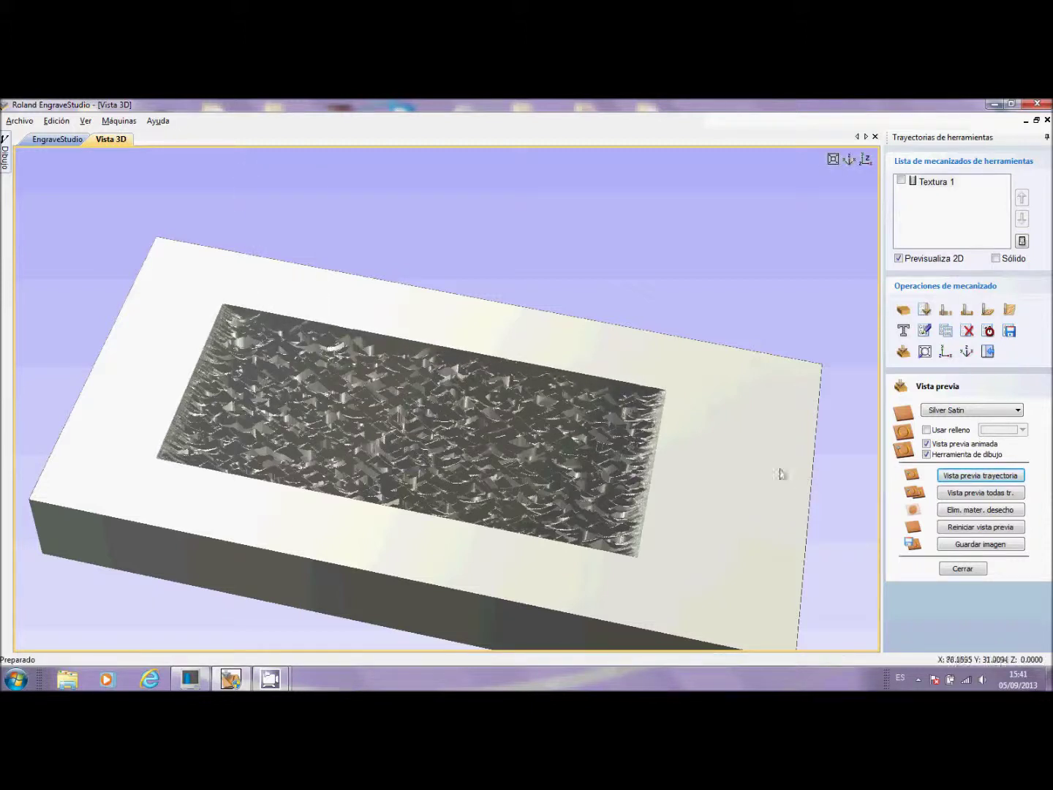
click(992, 530)
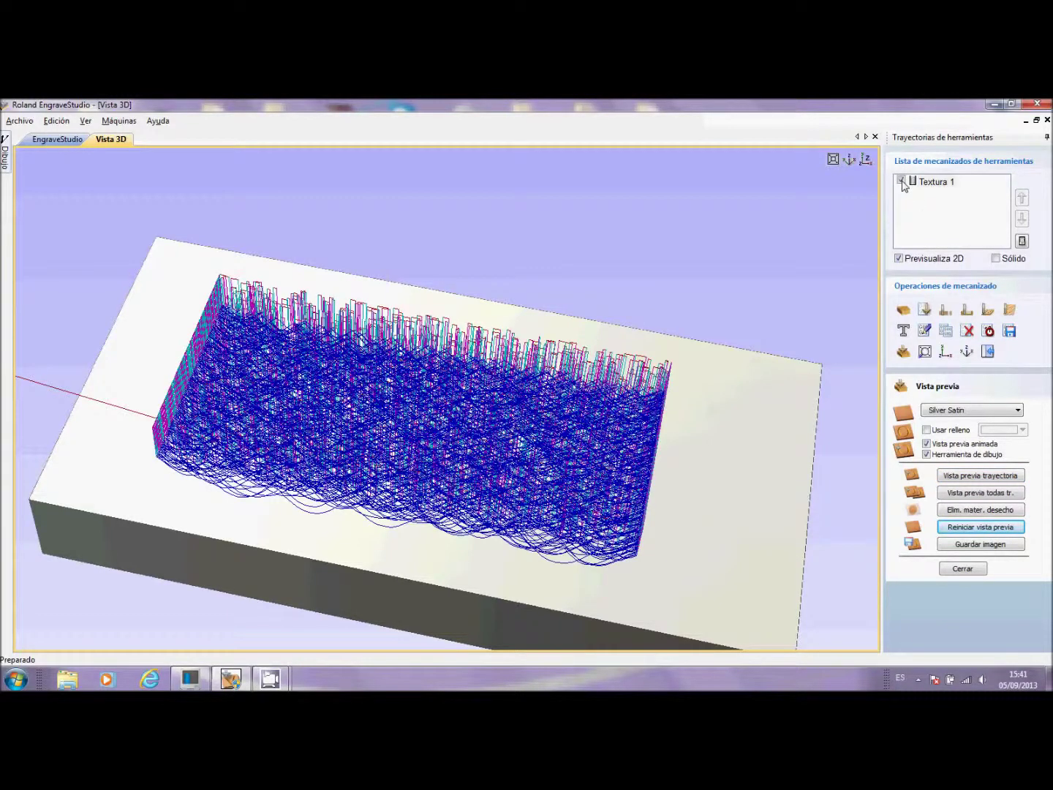
Edit Textura 1 to 2 mm maximum cut depth, 7 mm maximum cut length and 20% maximum overlap, and recalculate it
click(925, 332)
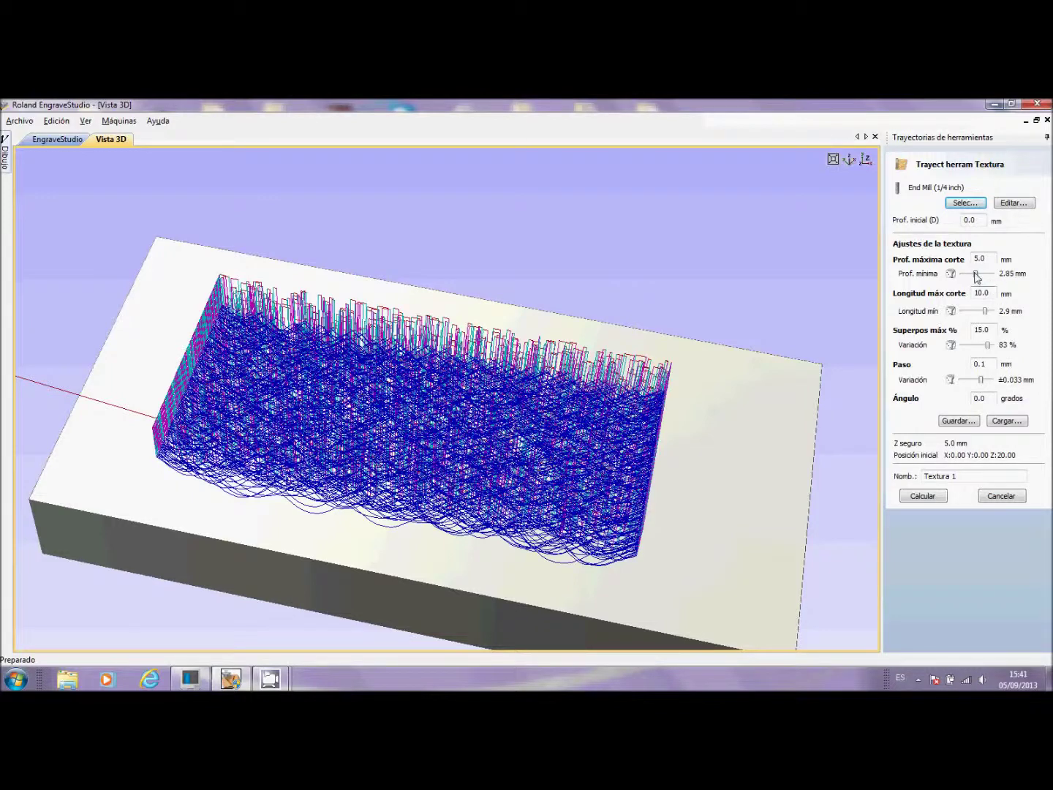
double_click(980, 259)
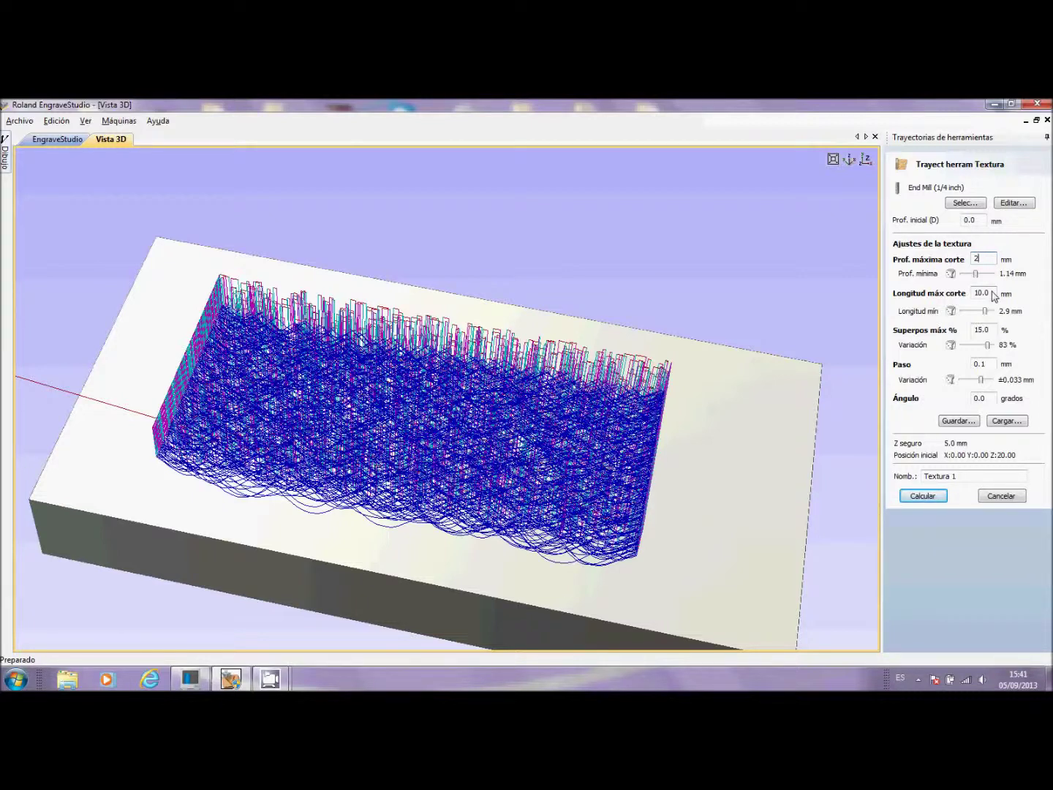
drag(991, 291, 925, 292)
text(7)
key(Tab)
click(990, 365)
click(940, 499)
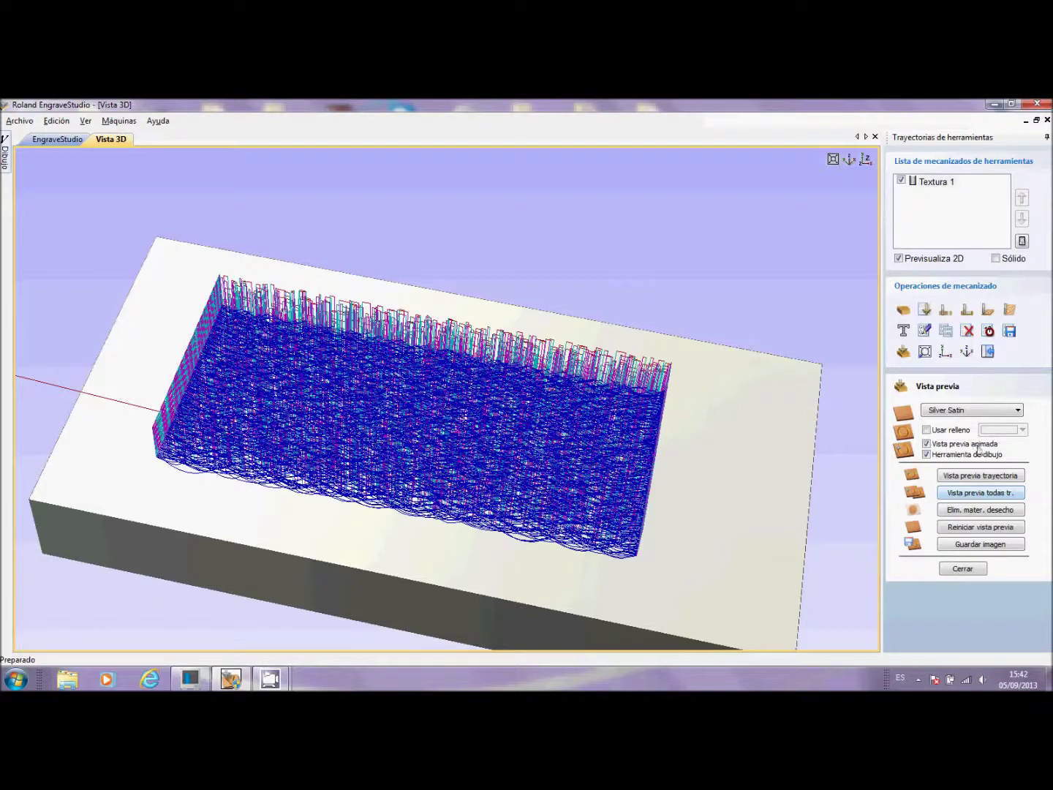
Simulate the recalculated shallower texture, reset the preview and show the Textura 1 toolpath again
click(981, 477)
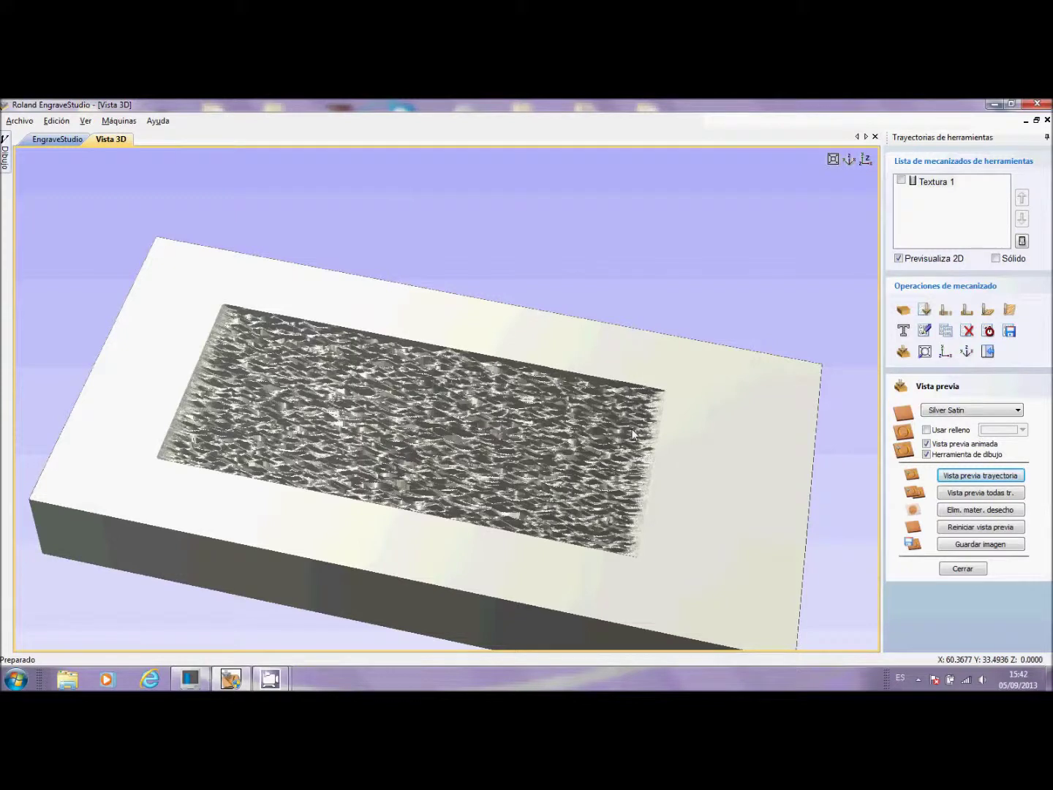
click(981, 527)
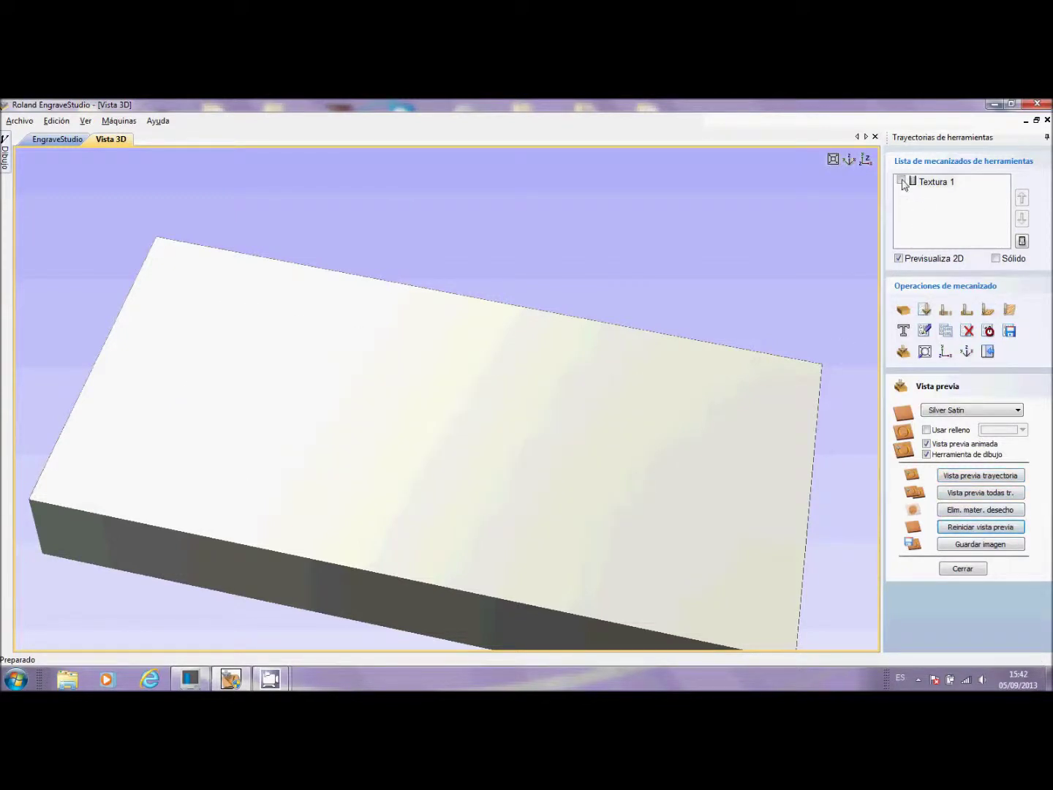
click(924, 184)
click(902, 181)
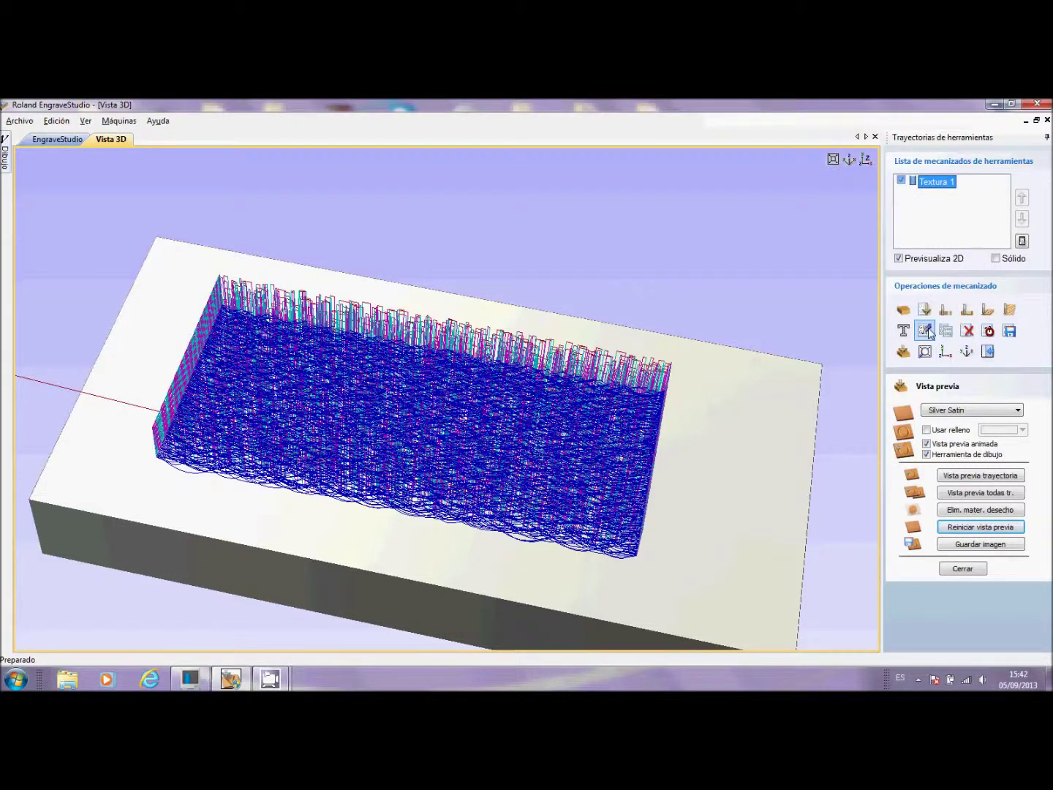
Save the Textura 1 settings as the vector texture "textura webinar" and check the textures available for loading
click(925, 331)
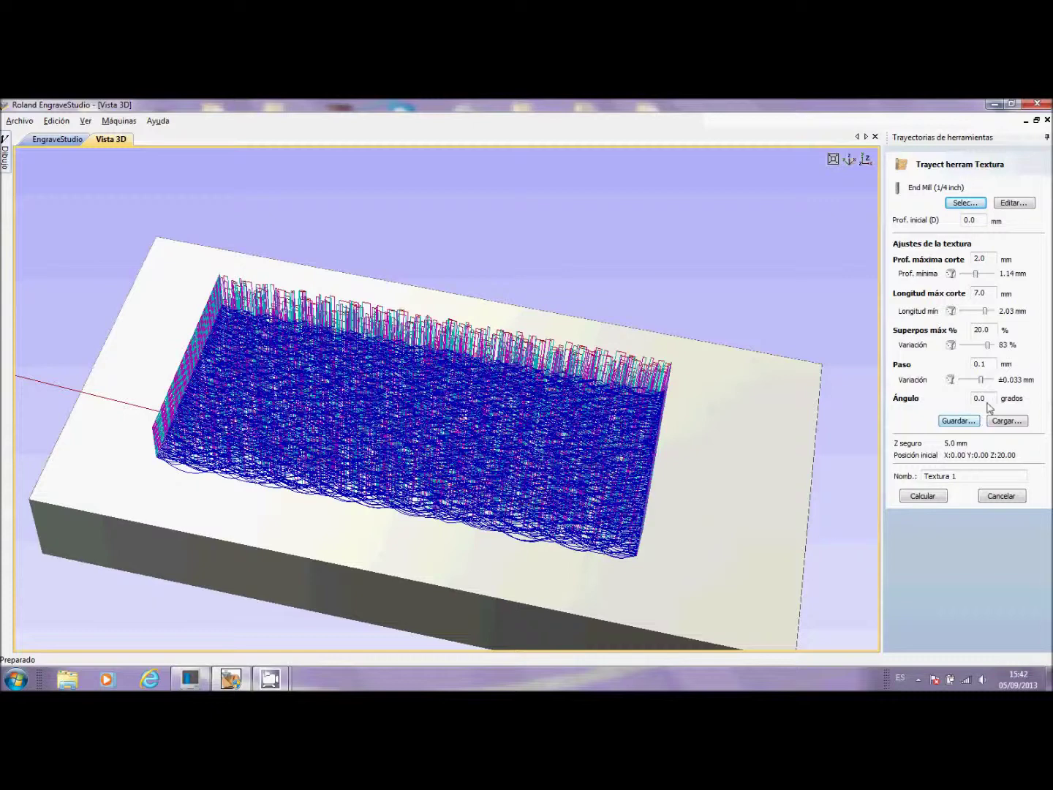
click(958, 421)
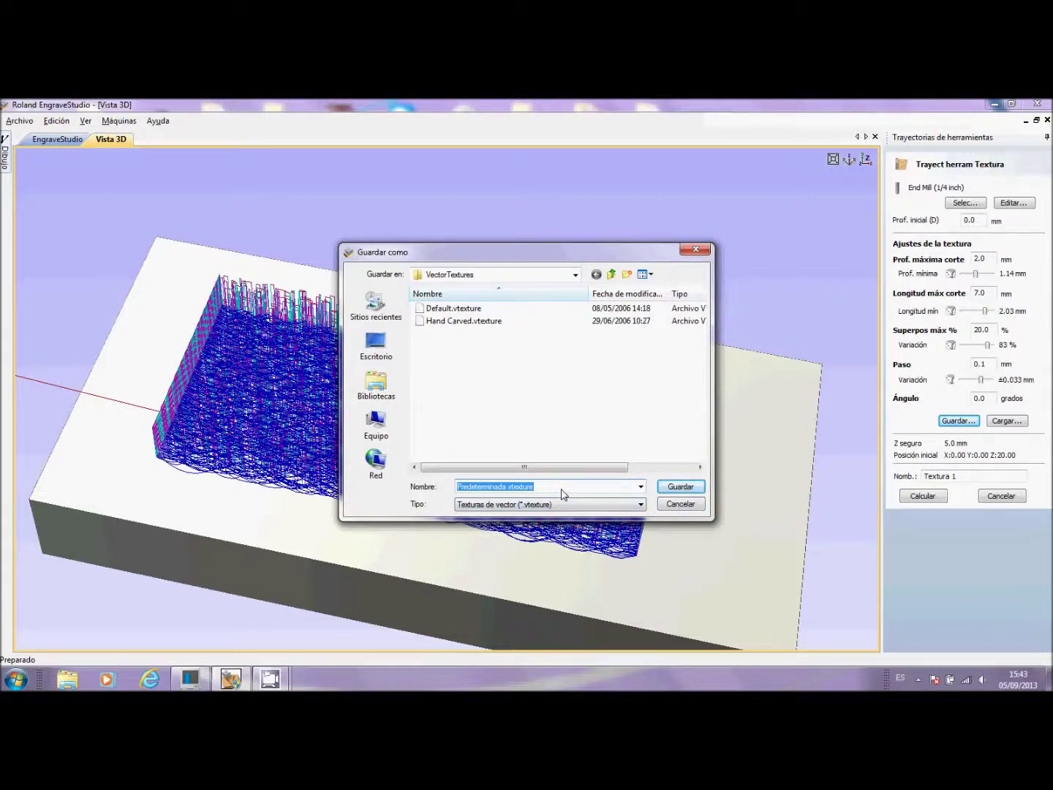
text(textura webinar)
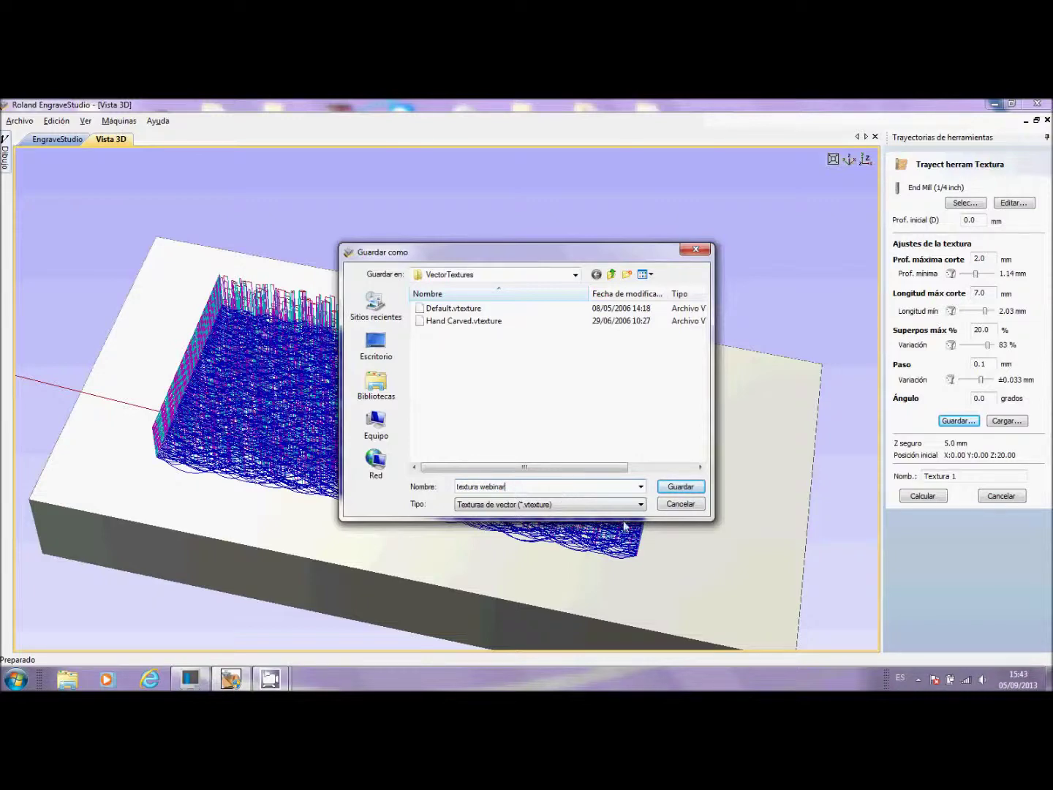
click(678, 488)
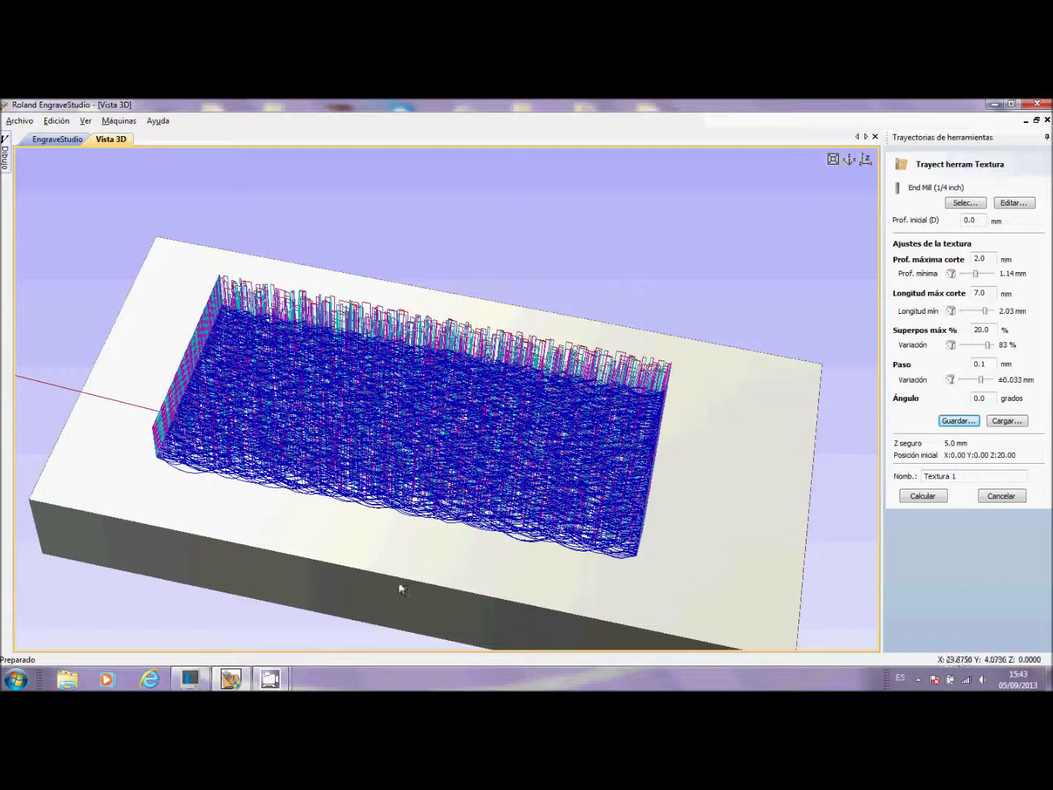
click(1005, 421)
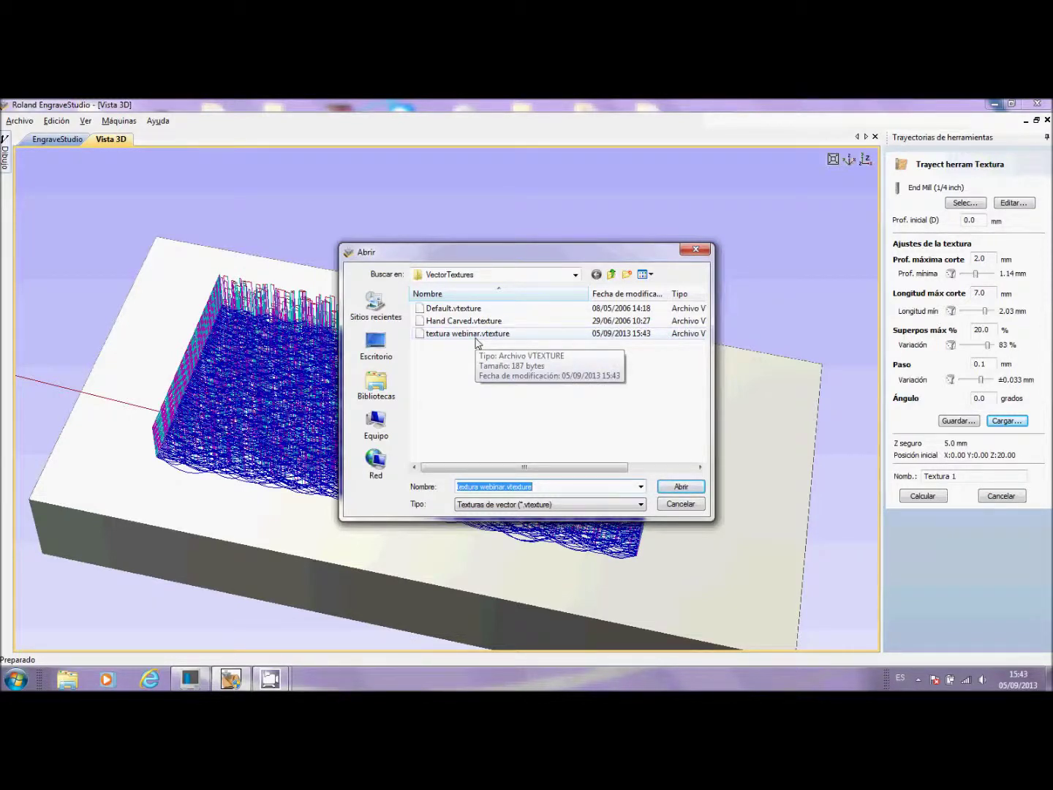
click(691, 505)
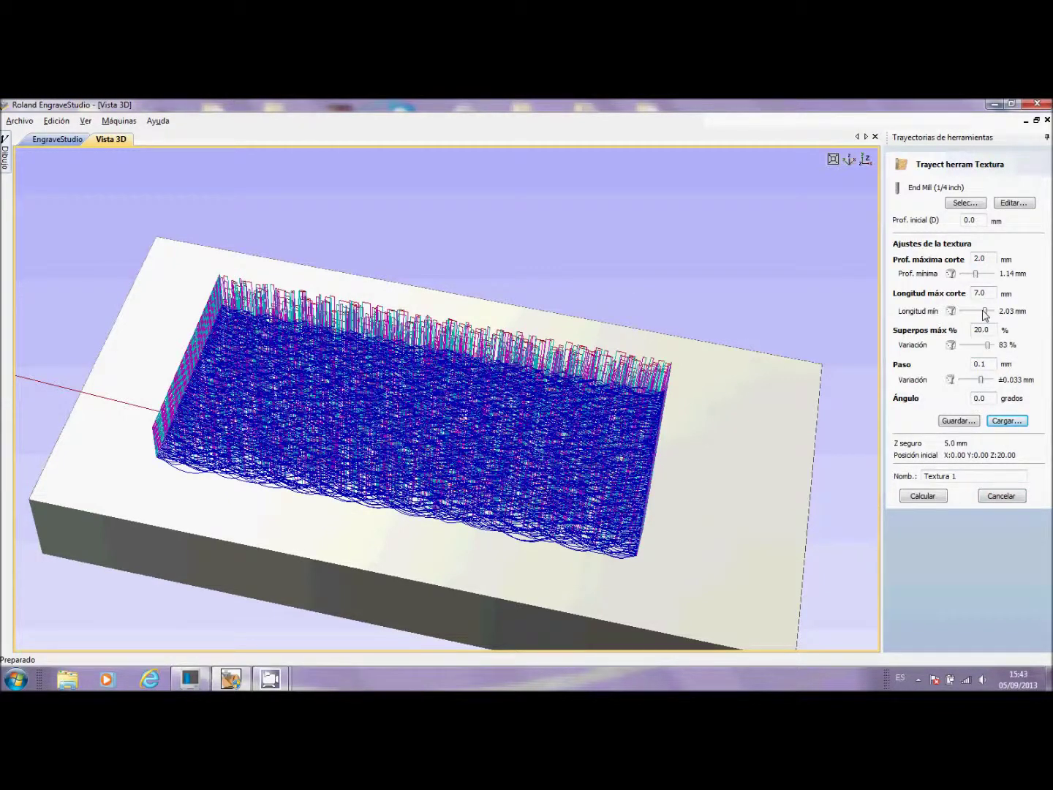
Set minimum depth to 1.56 mm, minimum length to 1.05 mm, overlap variation to 17% and stepover variation to ±0.025 mm, and recalculate the texture
drag(985, 315, 969, 274)
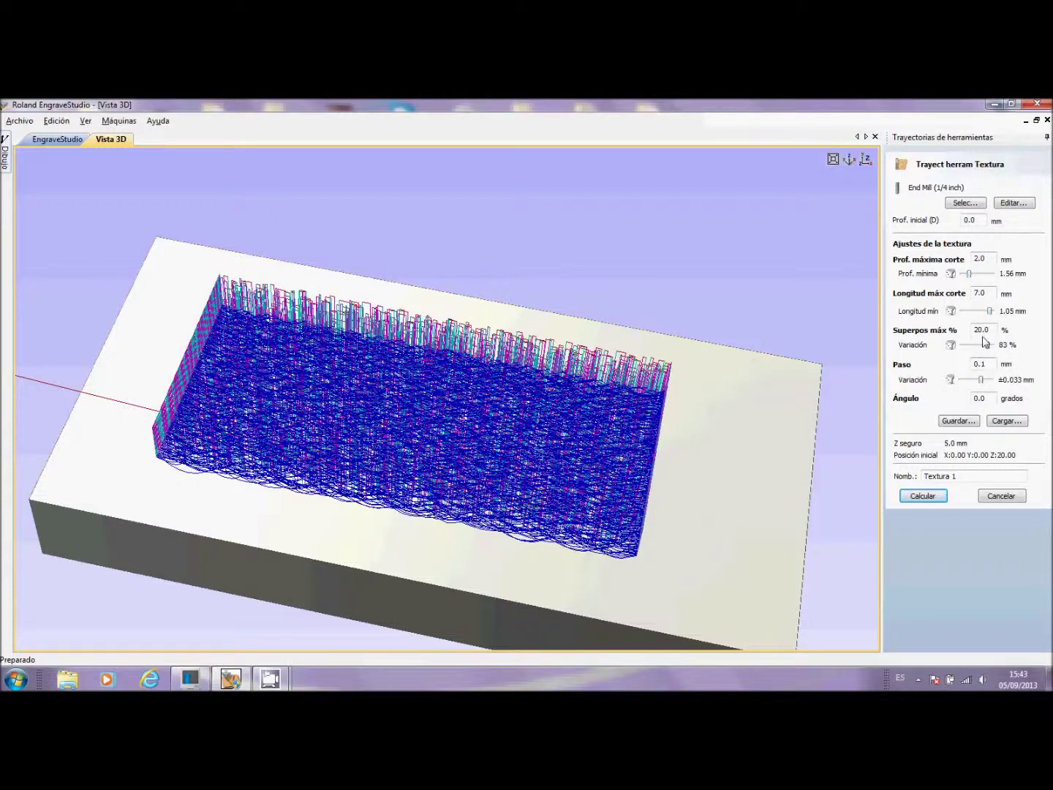
drag(988, 346, 967, 346)
drag(983, 384, 978, 385)
click(934, 501)
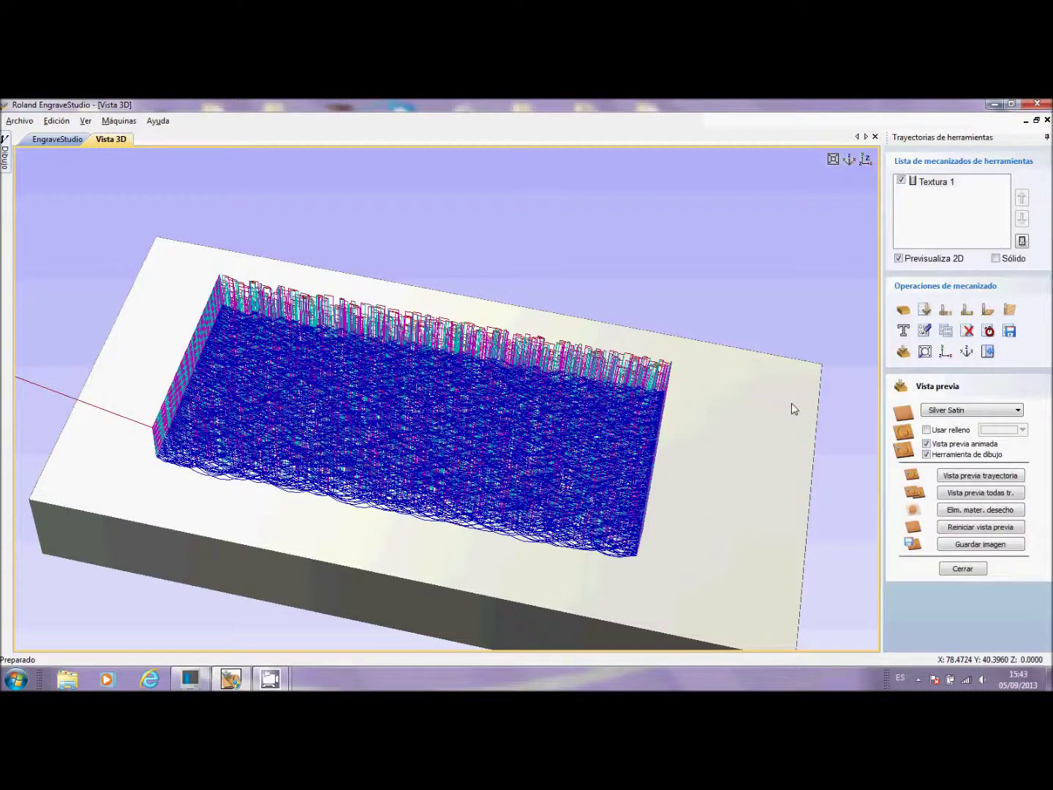
Simulate the texture with the adjusted variations, show its toolpath again and reset the preview
click(965, 477)
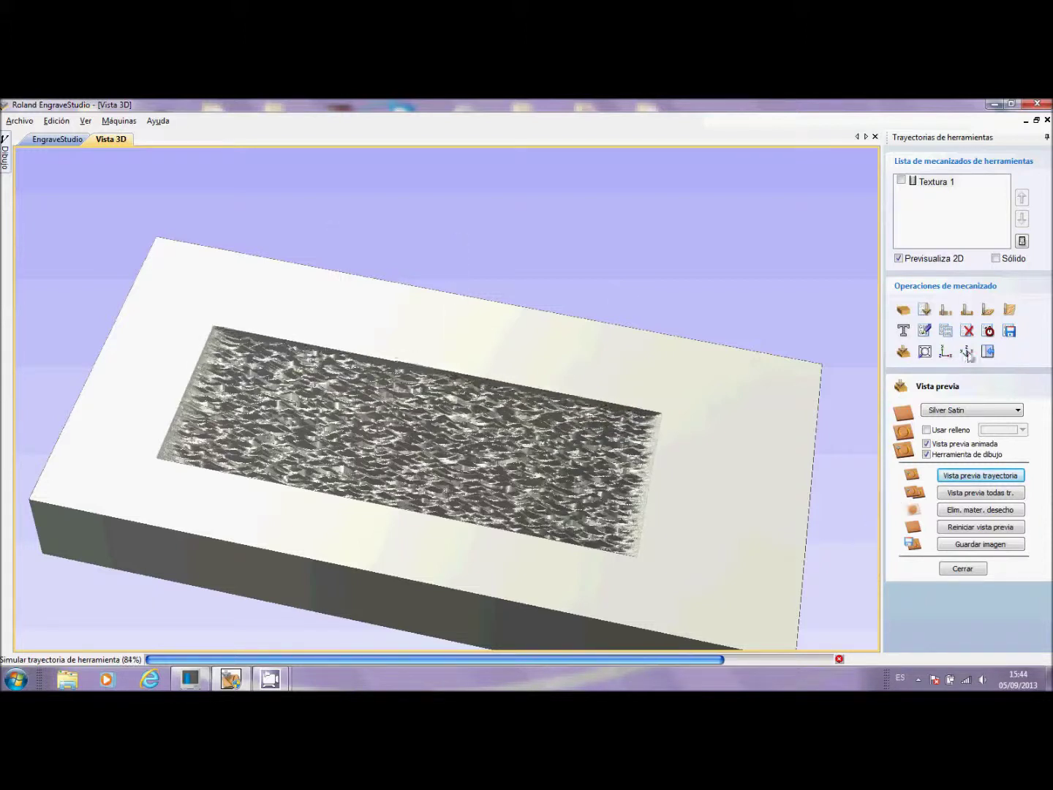
click(902, 182)
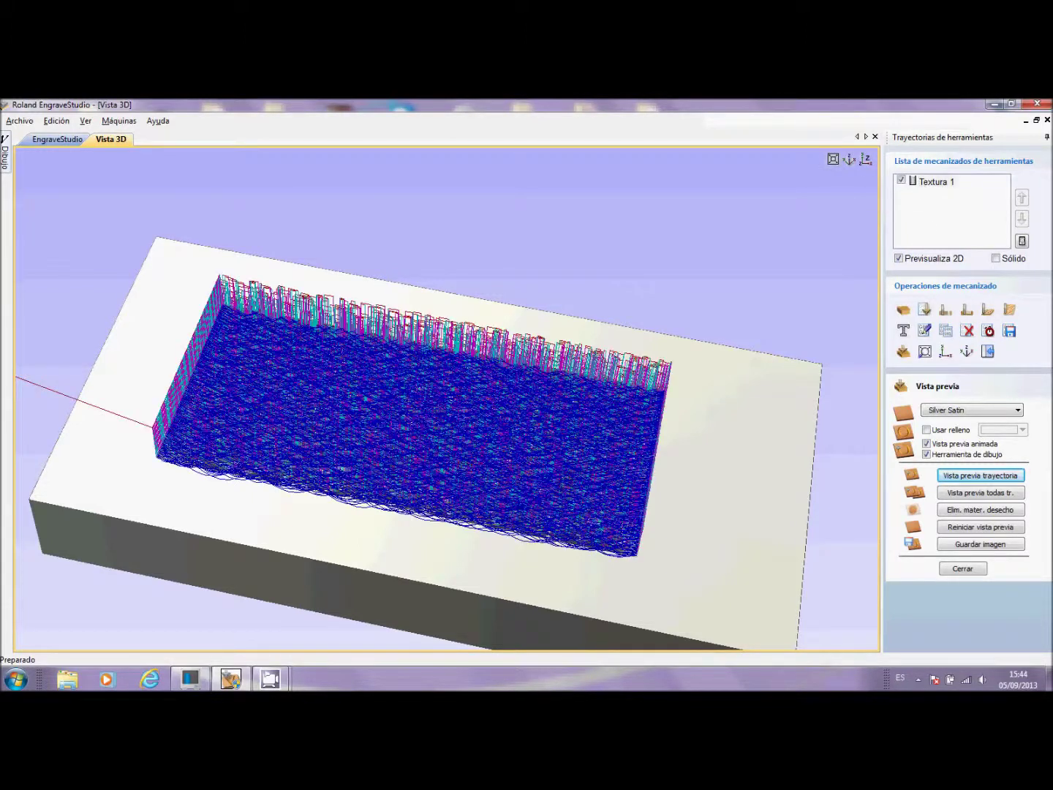
click(998, 528)
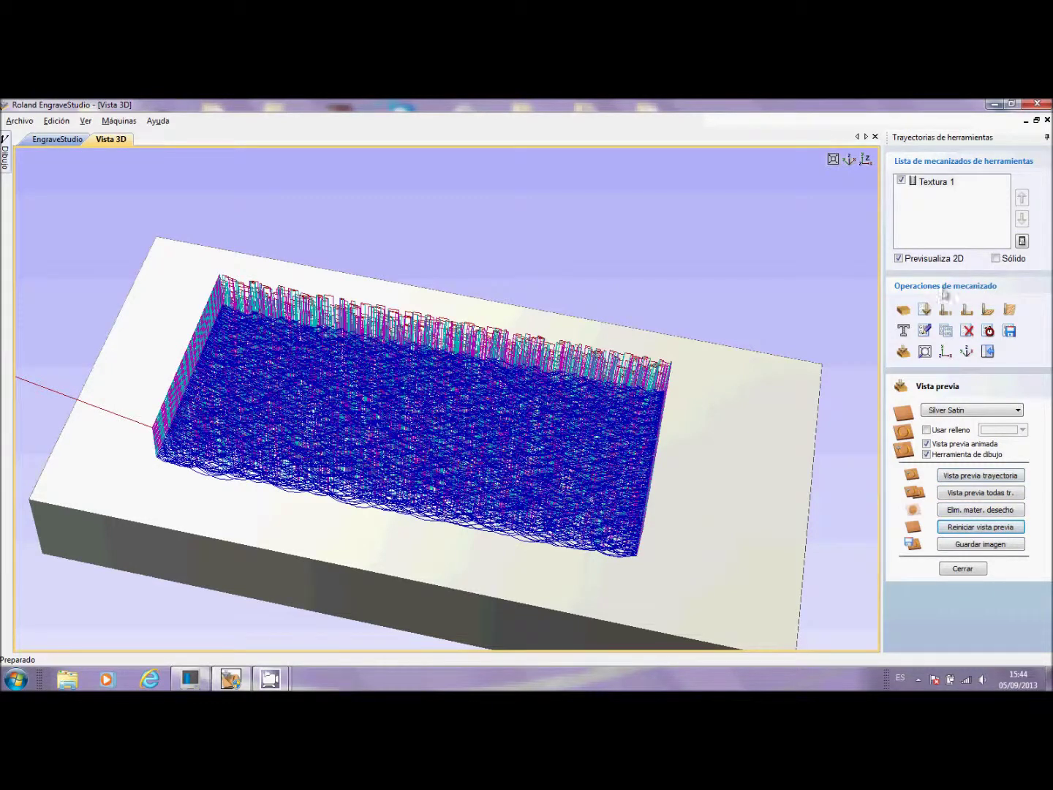
Edit Textura 1 to 1 mm maximum cut depth, 20 mm maximum cut length and 5% maximum overlap
click(925, 330)
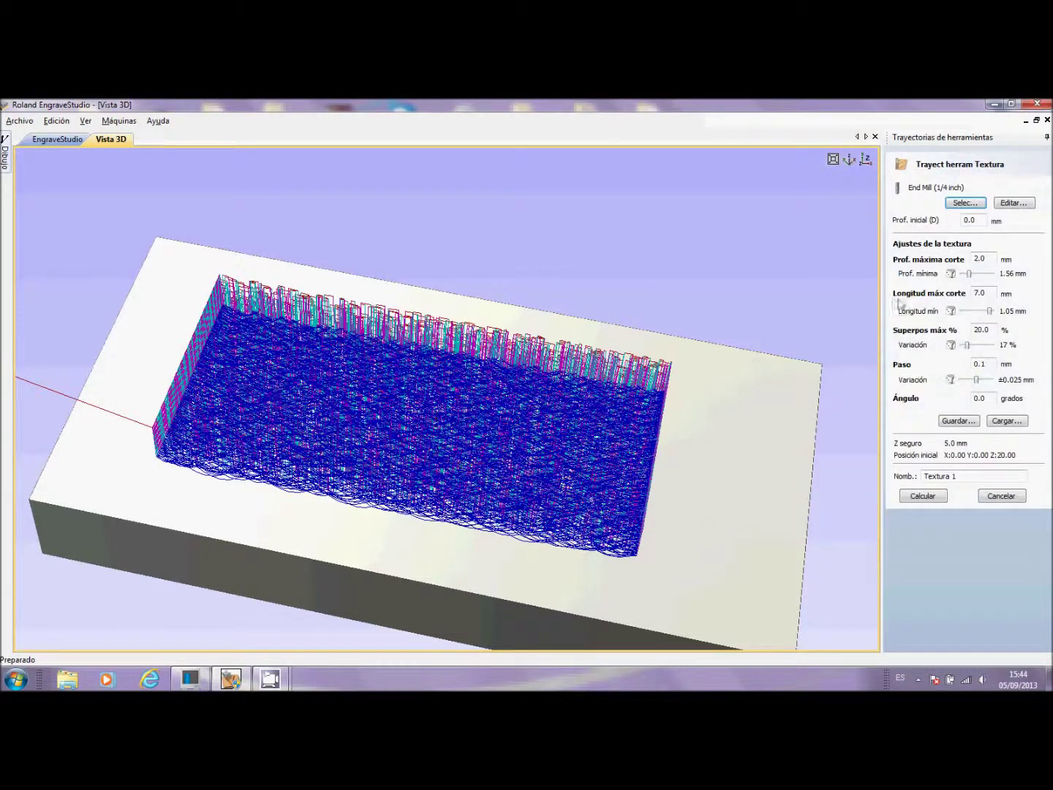
click(980, 259)
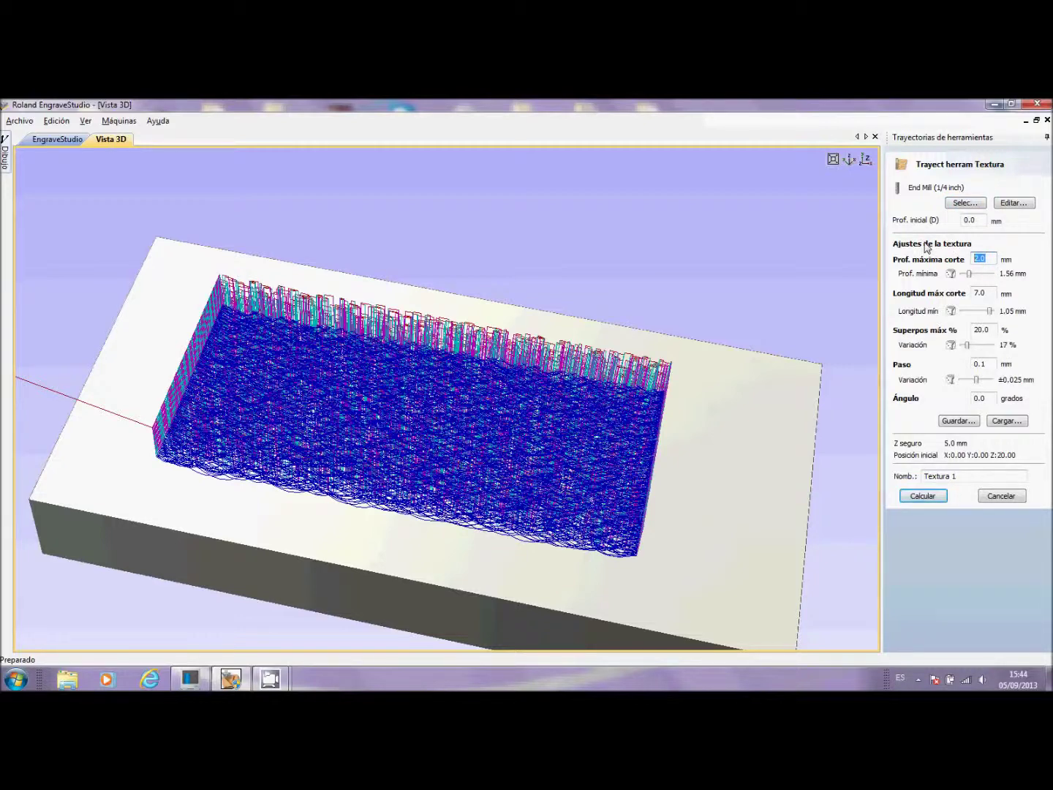
click(985, 294)
text(20)
key(Tab)
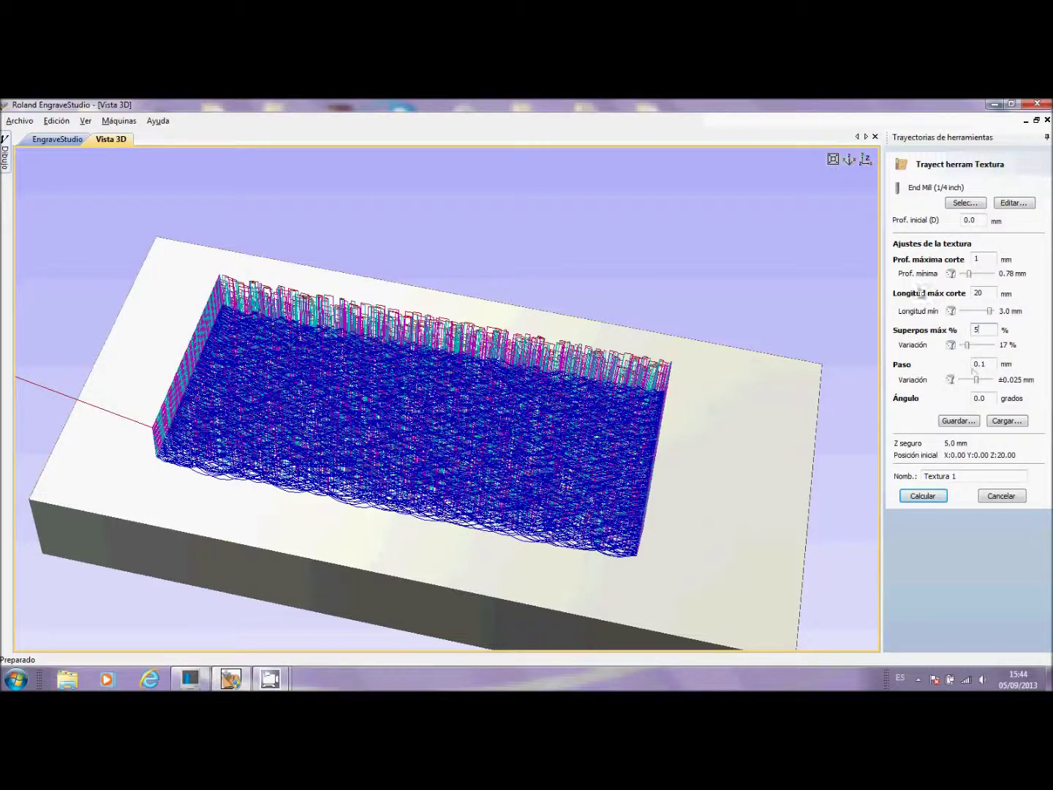
Change the texture's stepover and set a diagonal cut angle, and recalculate the toolpath
drag(990, 366, 951, 363)
click(981, 363)
drag(992, 399, 907, 403)
click(934, 498)
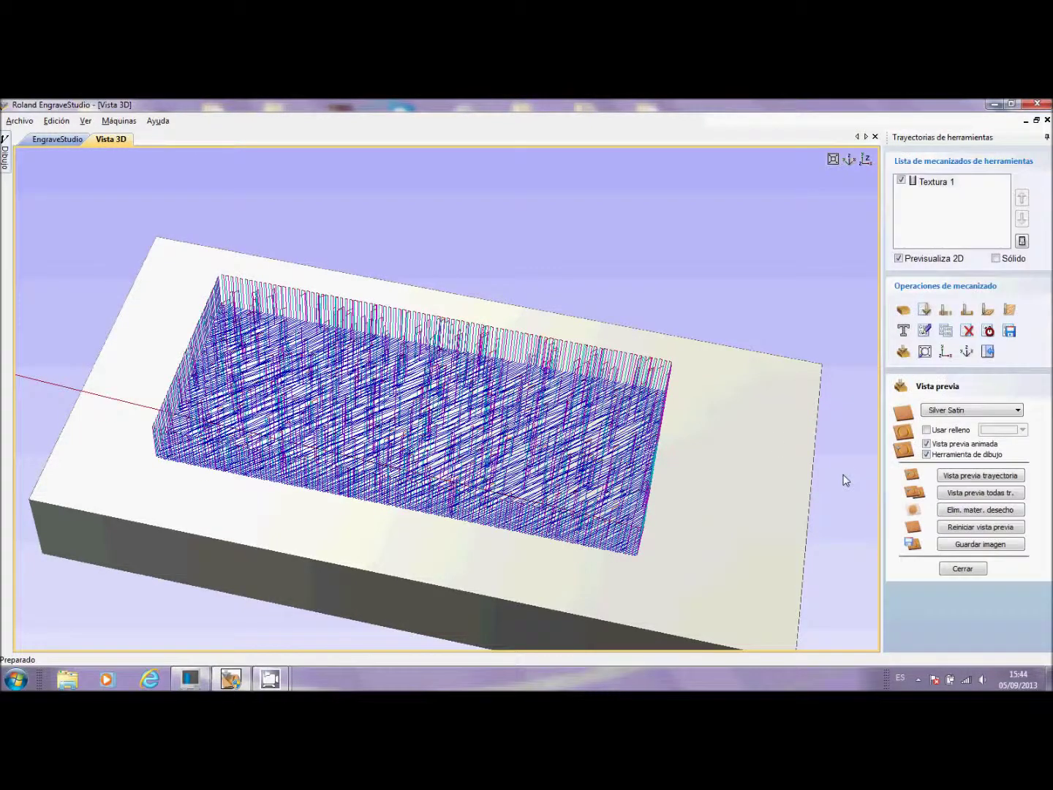
Simulate the diagonal texture toolpath and examine the engraved block from a more frontal 3D angle
click(972, 476)
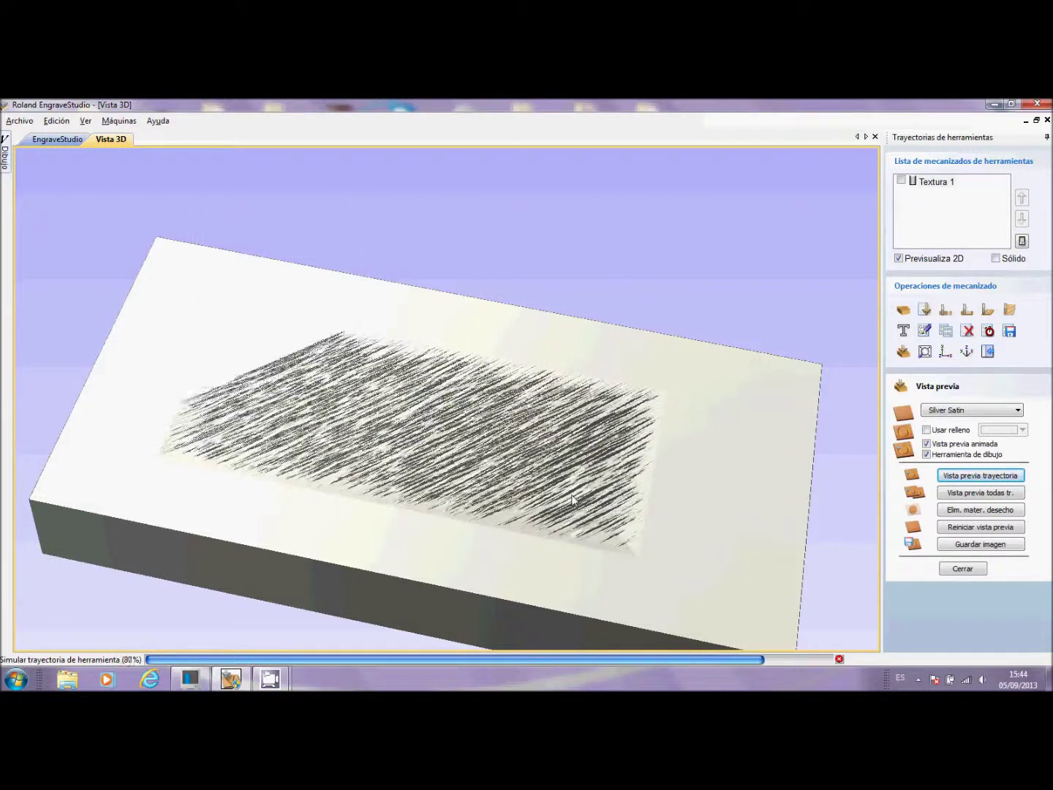
drag(607, 560, 1022, 611)
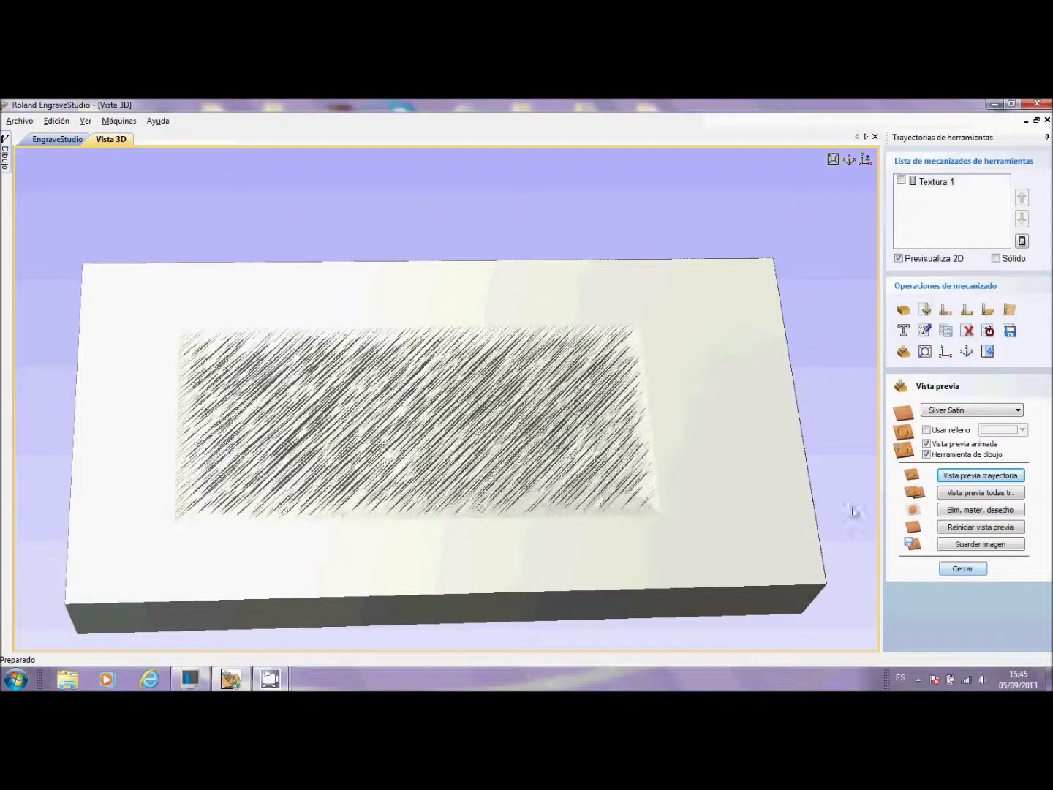
Reset the preview and delete the Textura 1 toolpath, and select the rectangle in the 2D drawing
click(961, 530)
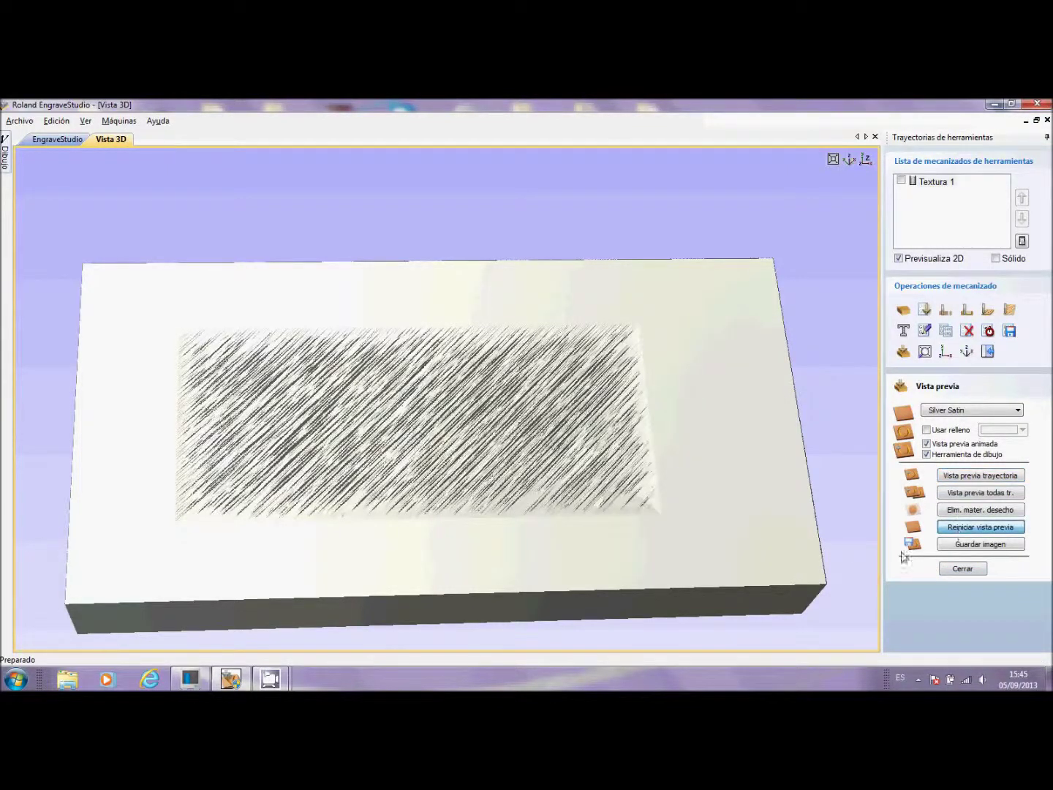
click(962, 569)
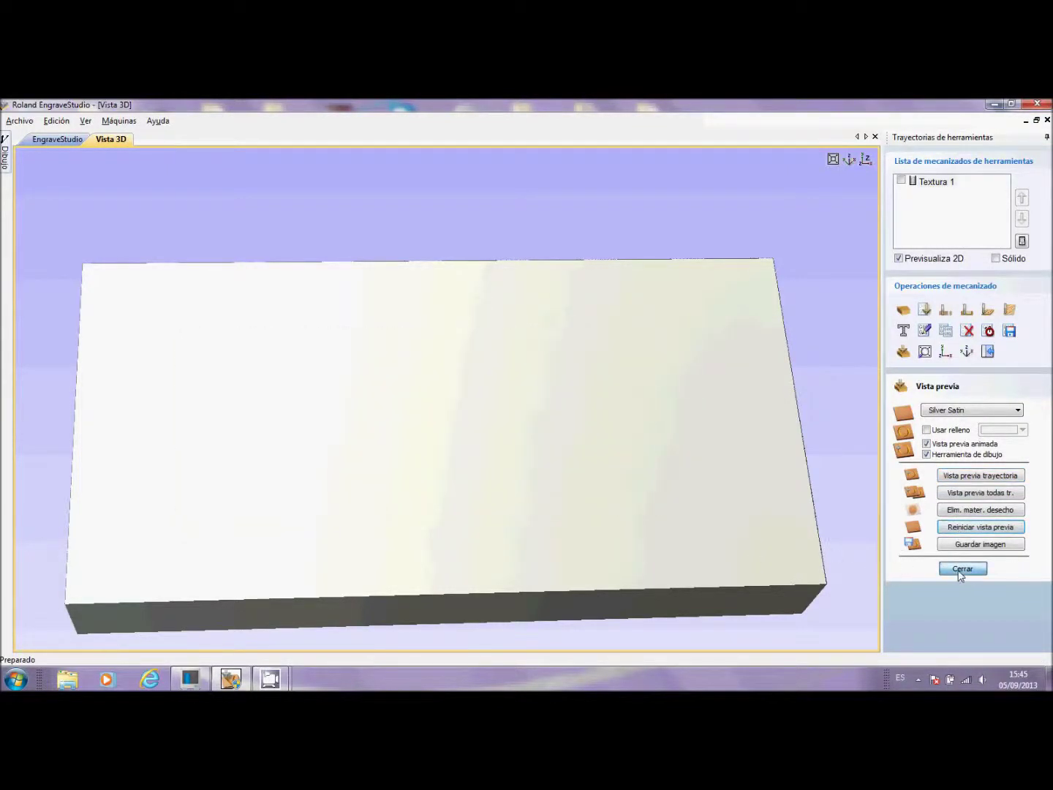
click(902, 180)
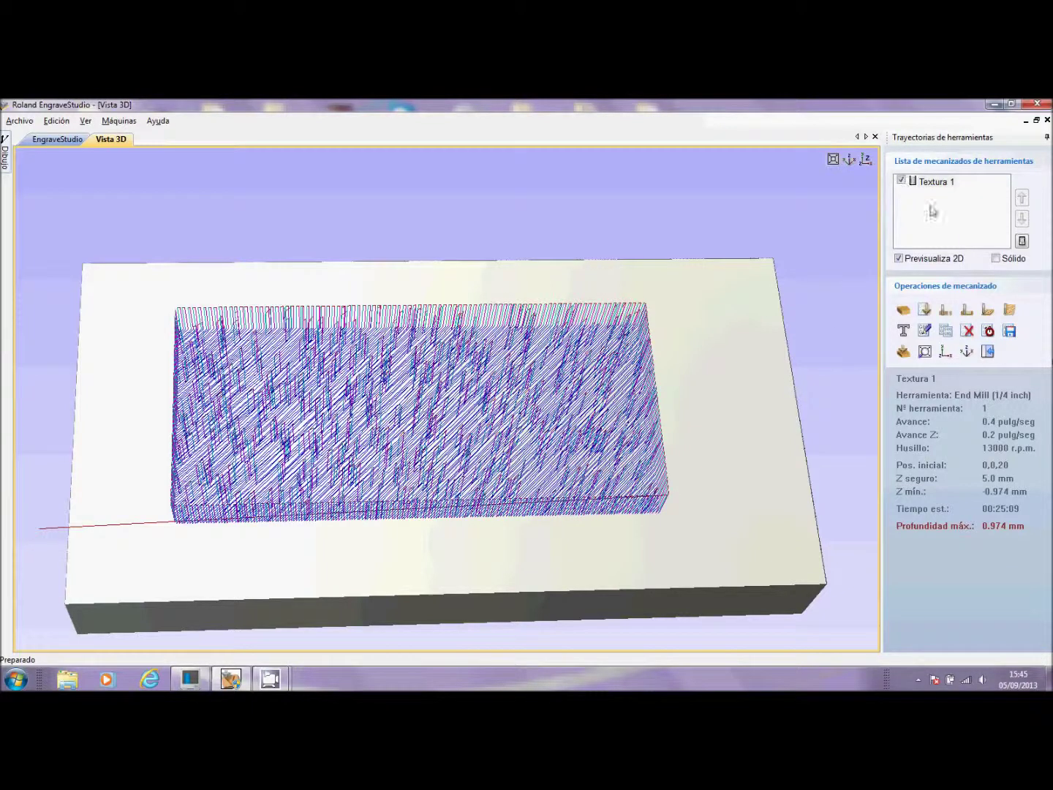
click(968, 332)
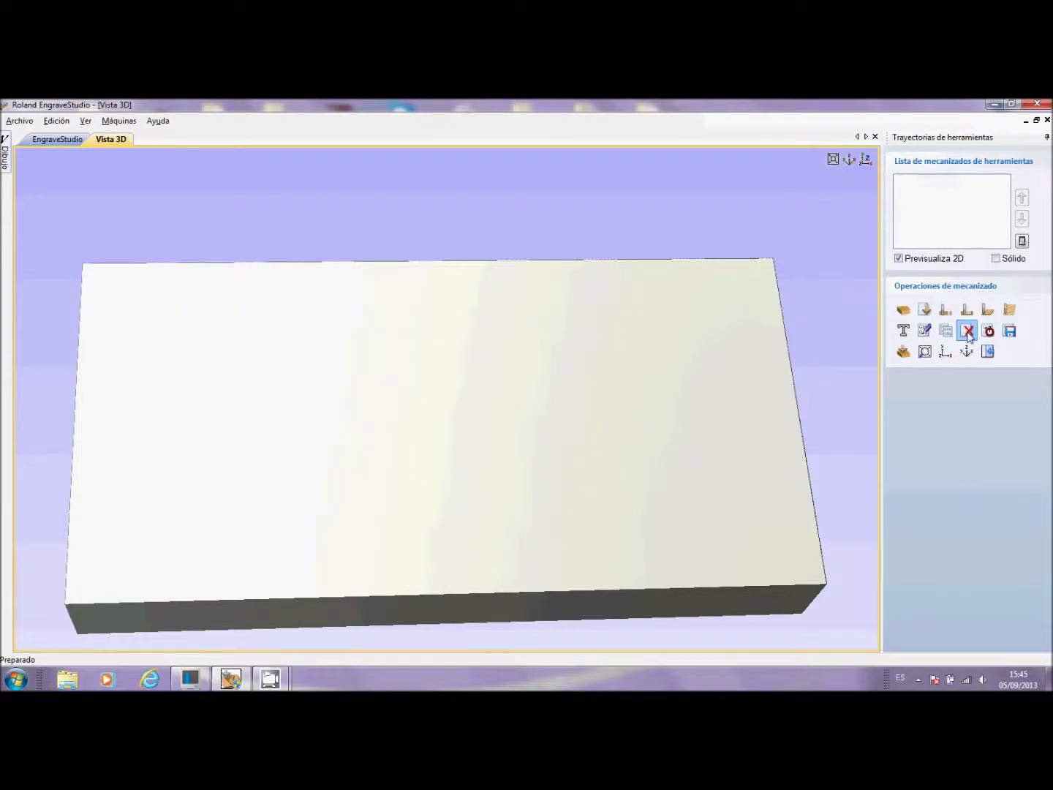
click(40, 140)
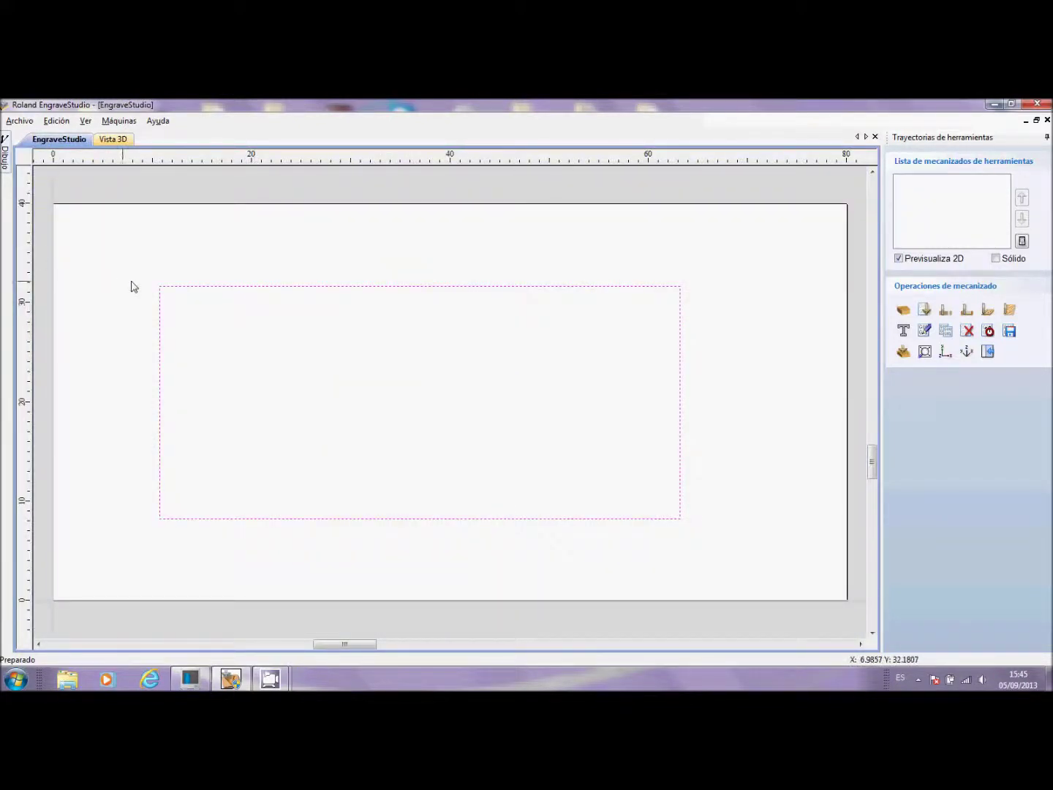
drag(114, 259, 722, 537)
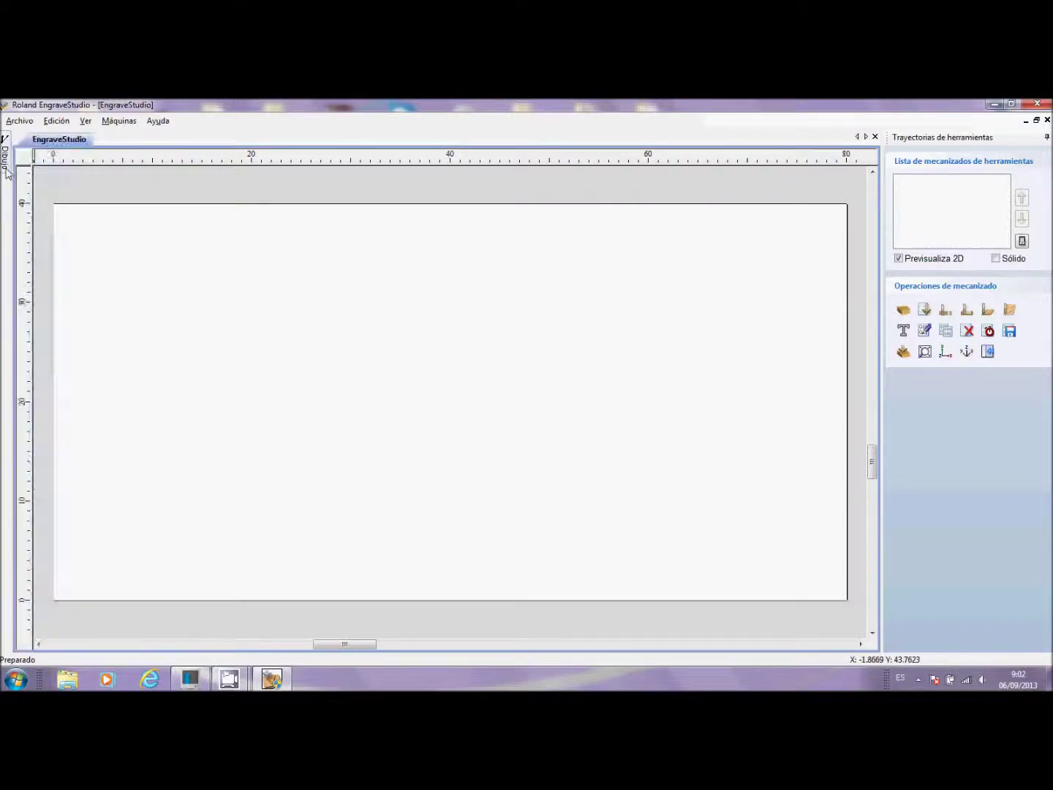
Create the text "Roland" in Arial, anchored at about X 27.22, Y 28.52
mouse_move(7, 169)
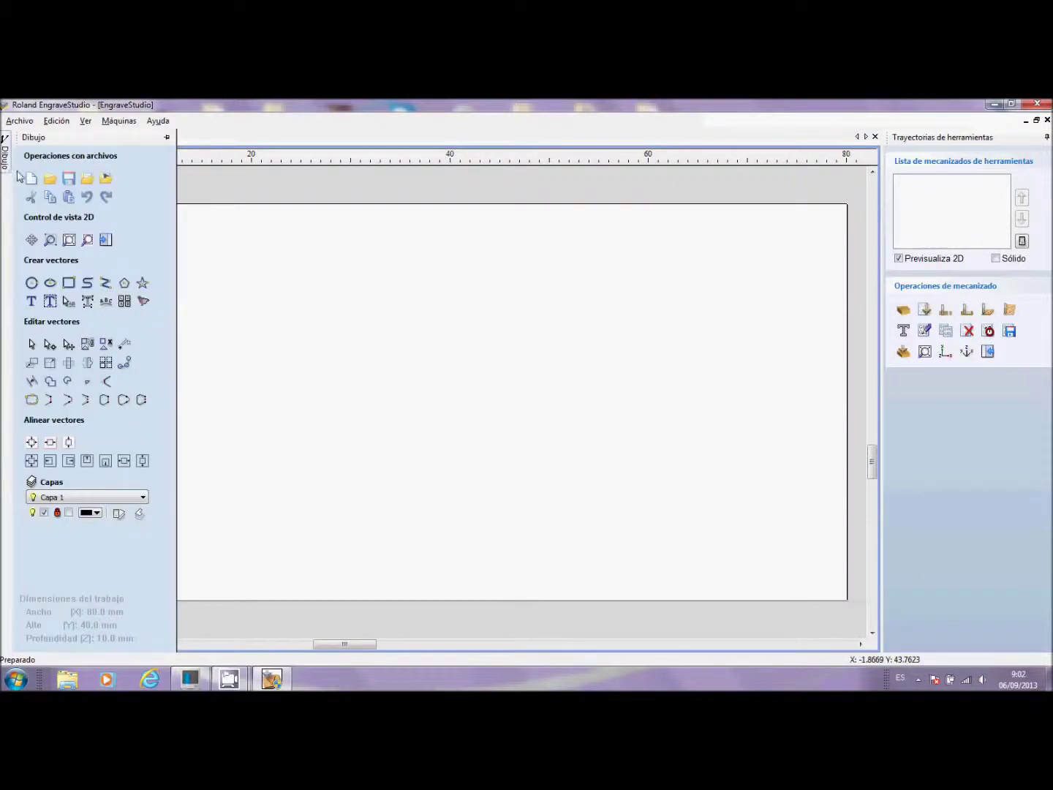
click(32, 302)
click(322, 322)
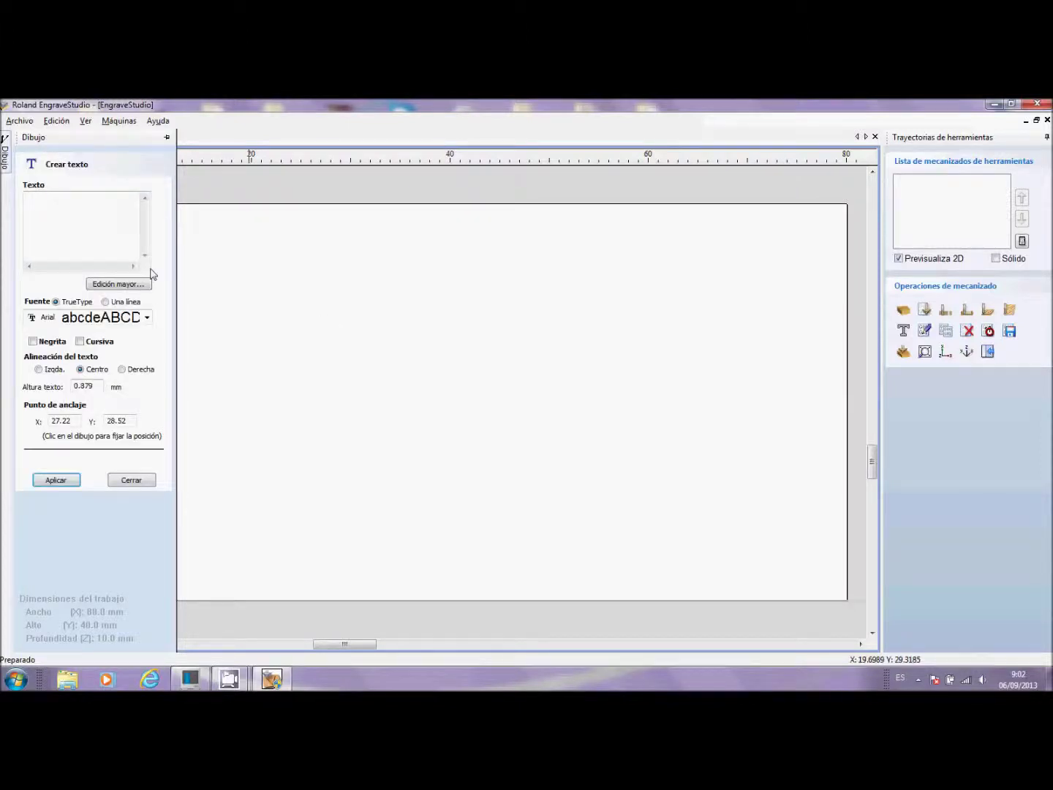
text(Roland)
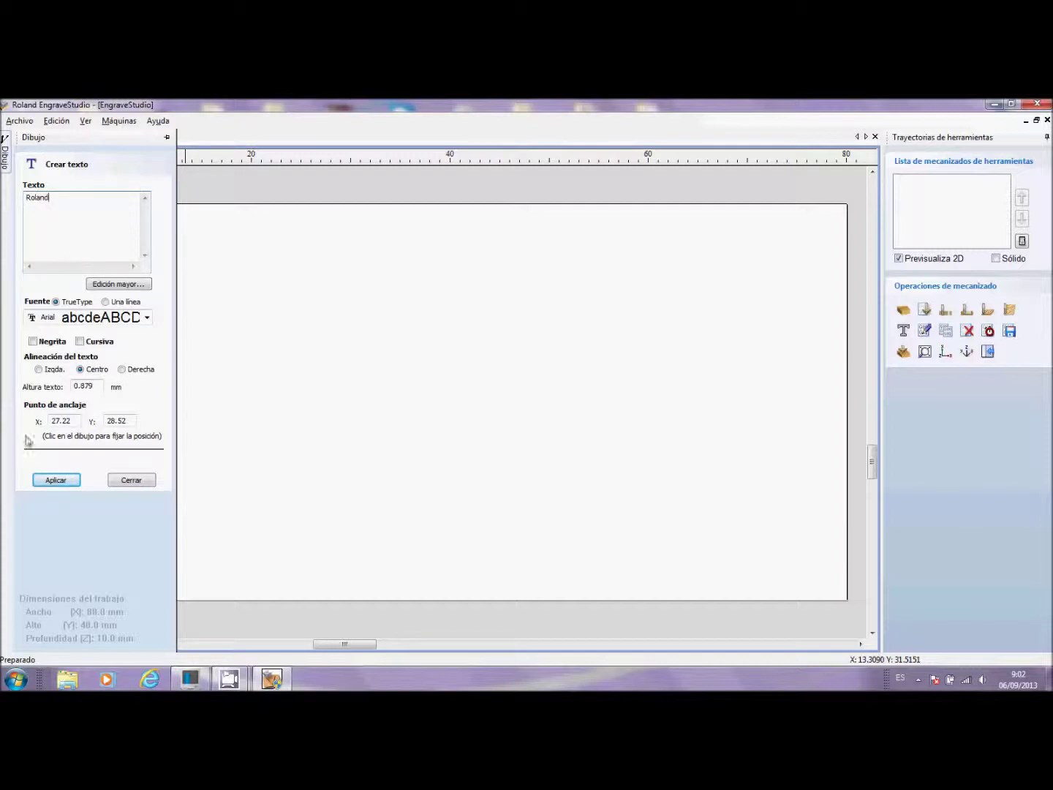
click(51, 483)
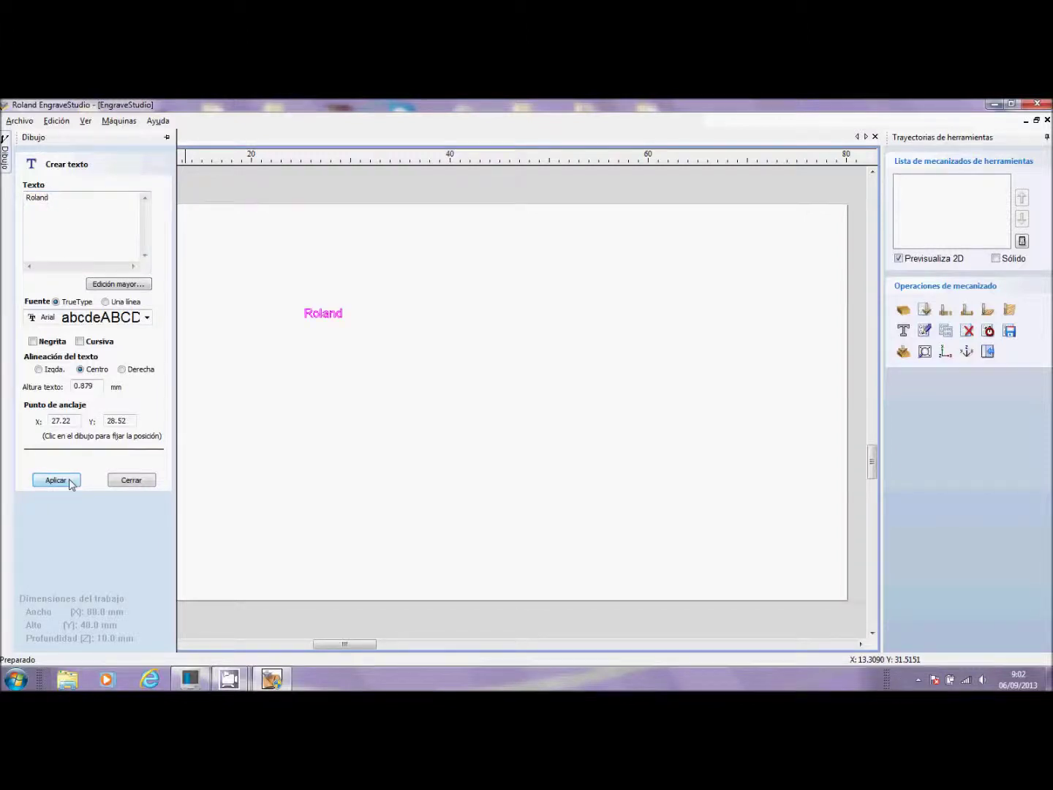
click(129, 481)
Draw a rectangle about 12.8 by 6.9 mm below the text, and enlarge the text to about 11.4 by 2.7 mm
click(70, 283)
drag(305, 375, 431, 443)
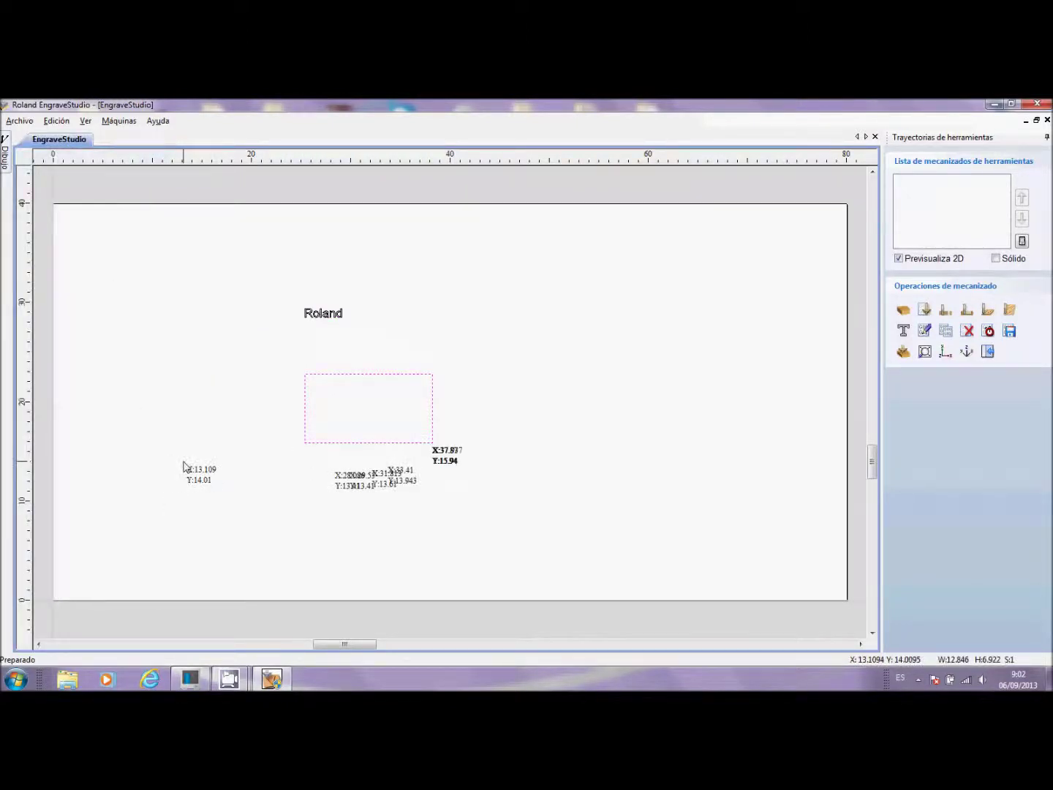
drag(290, 296, 352, 321)
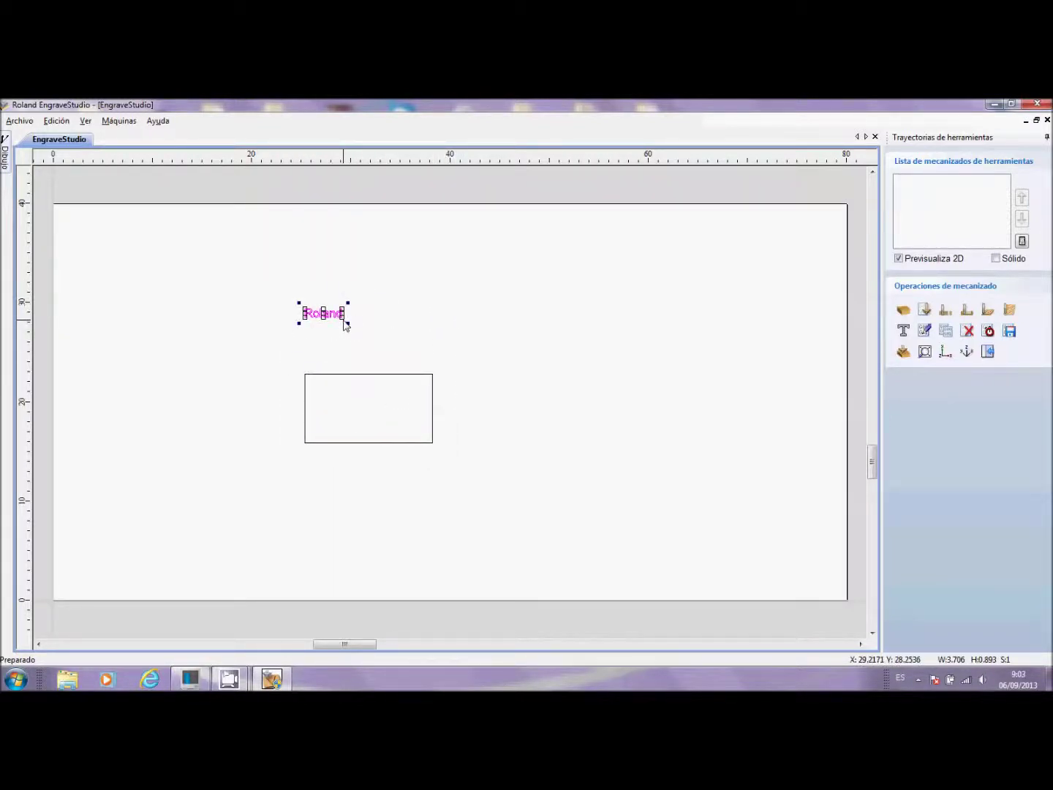
click(346, 325)
click(342, 322)
drag(342, 319, 373, 341)
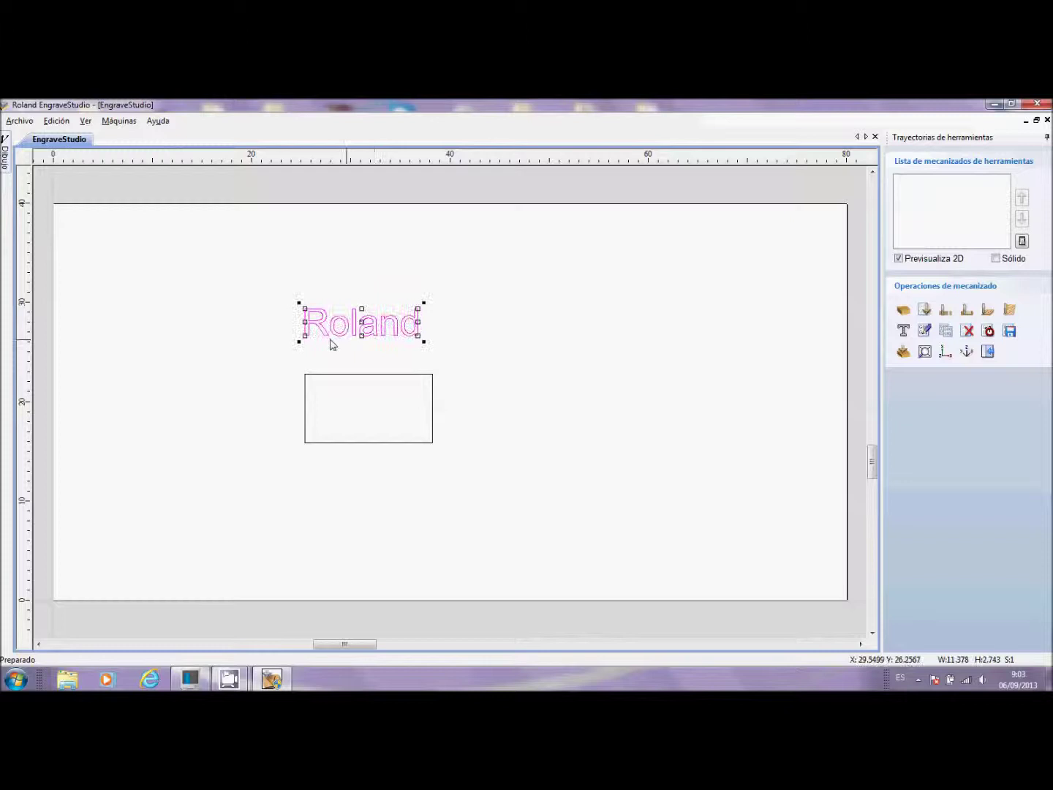
Centre the text and rectangle together on the material, and align the text to the rectangle's centre
drag(234, 267, 520, 509)
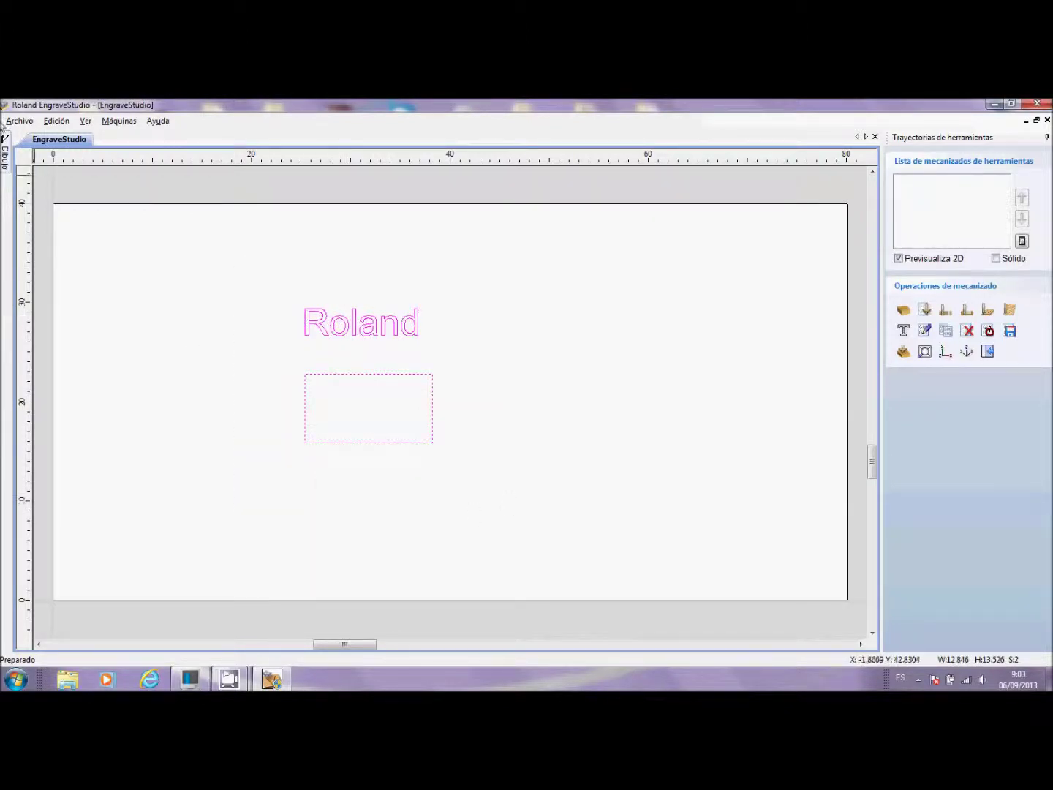
mouse_move(6, 150)
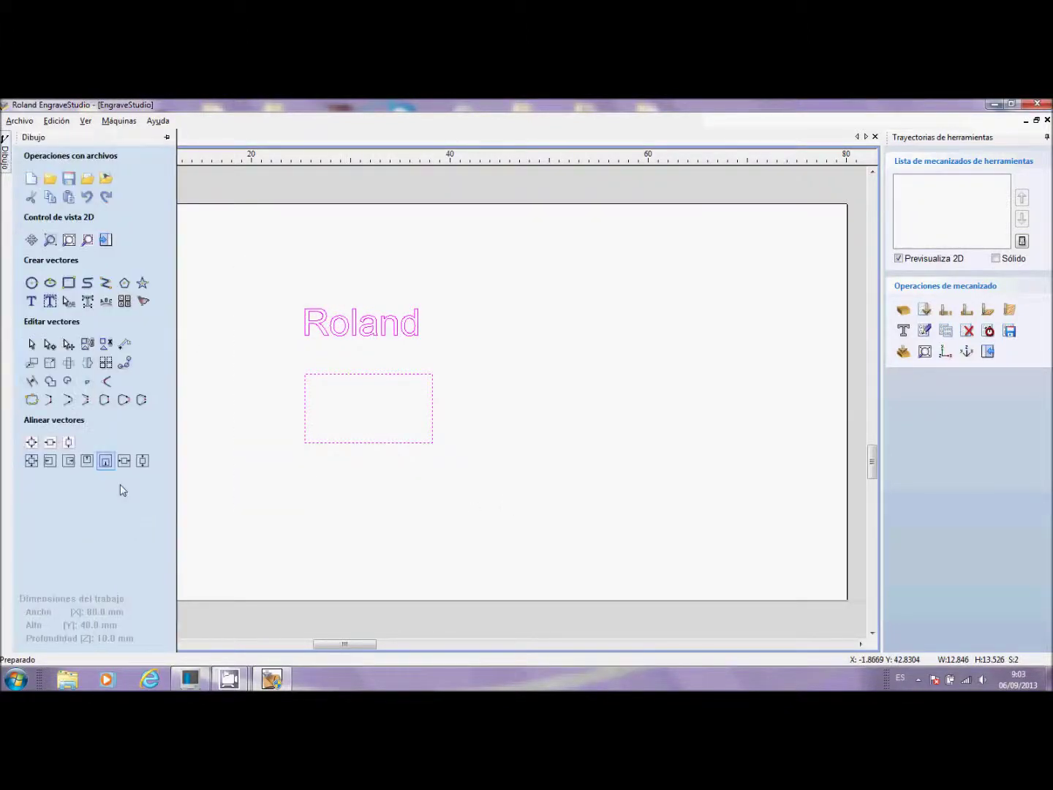
click(30, 443)
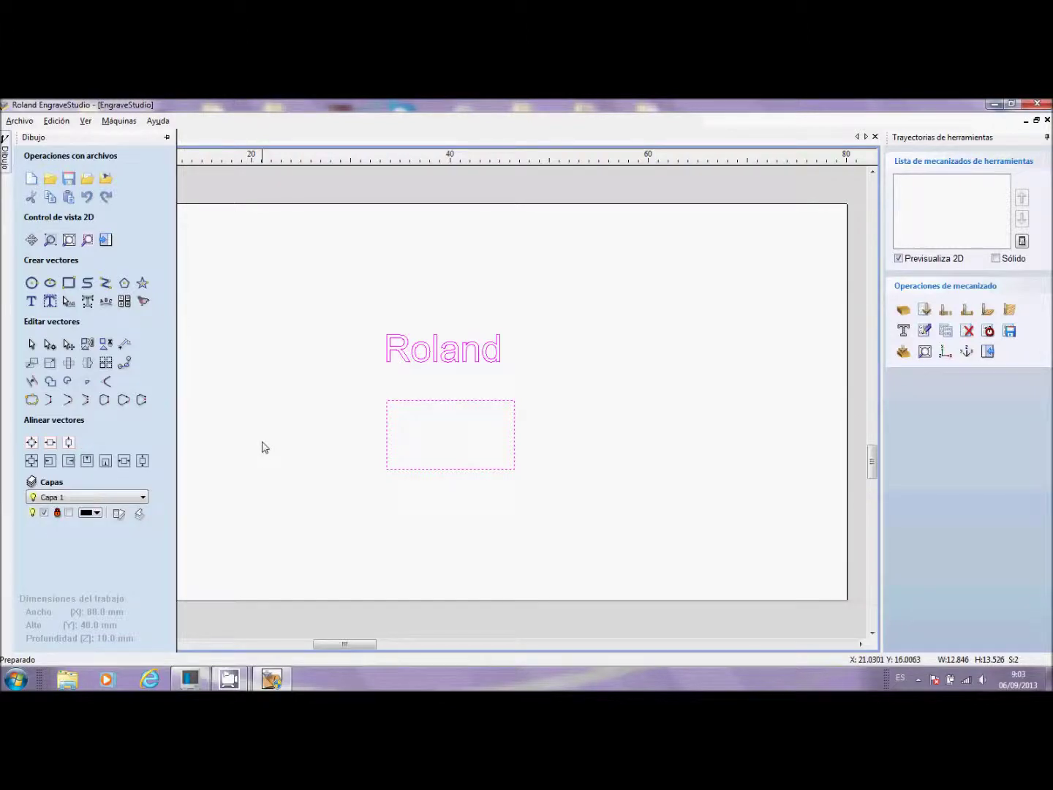
click(31, 461)
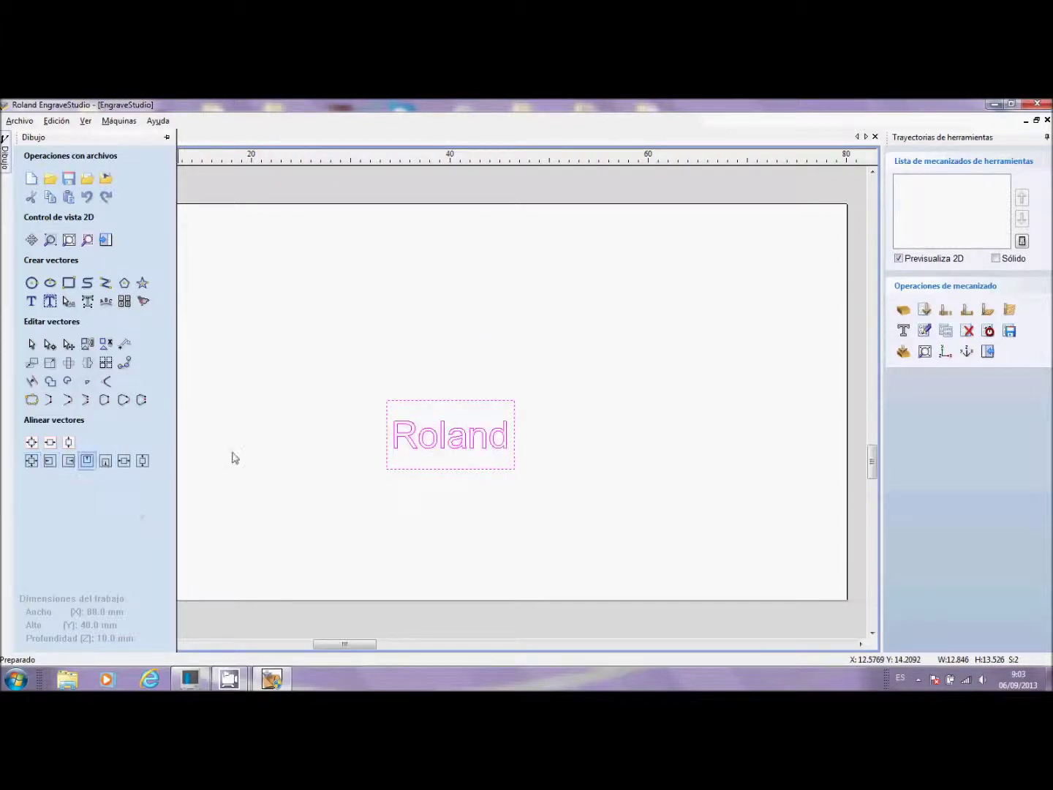
Group the Roland text with its surrounding rectangle
click(307, 436)
drag(351, 376, 615, 556)
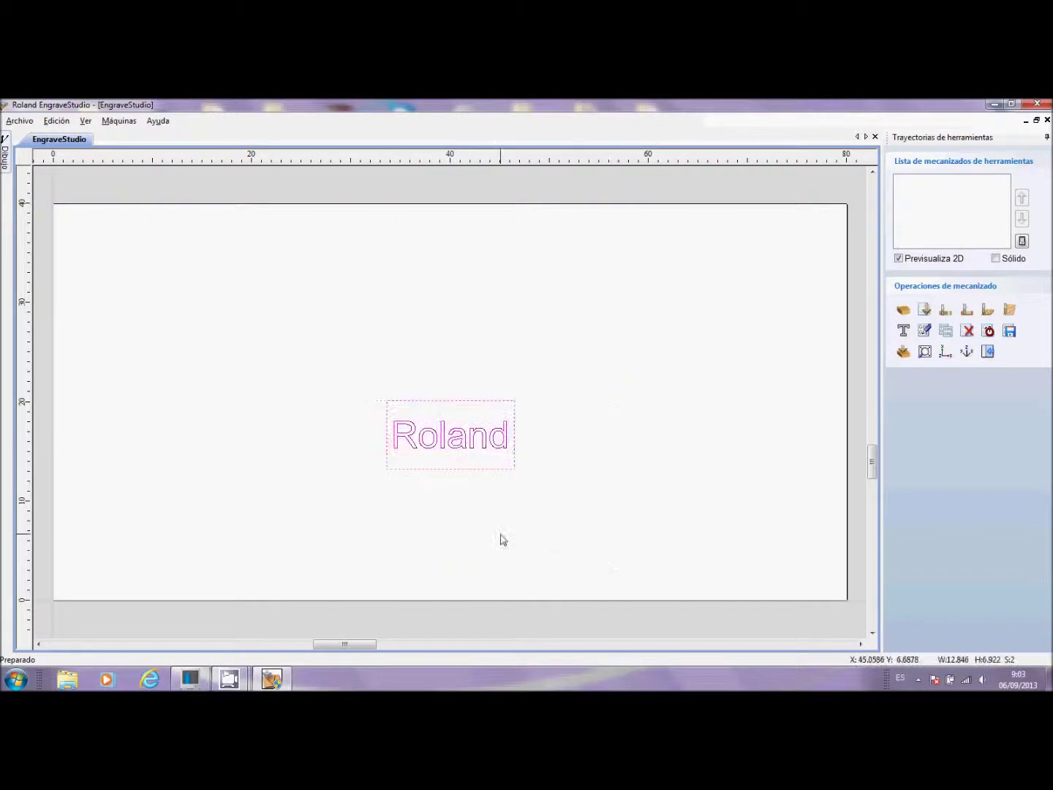
right_click(482, 439)
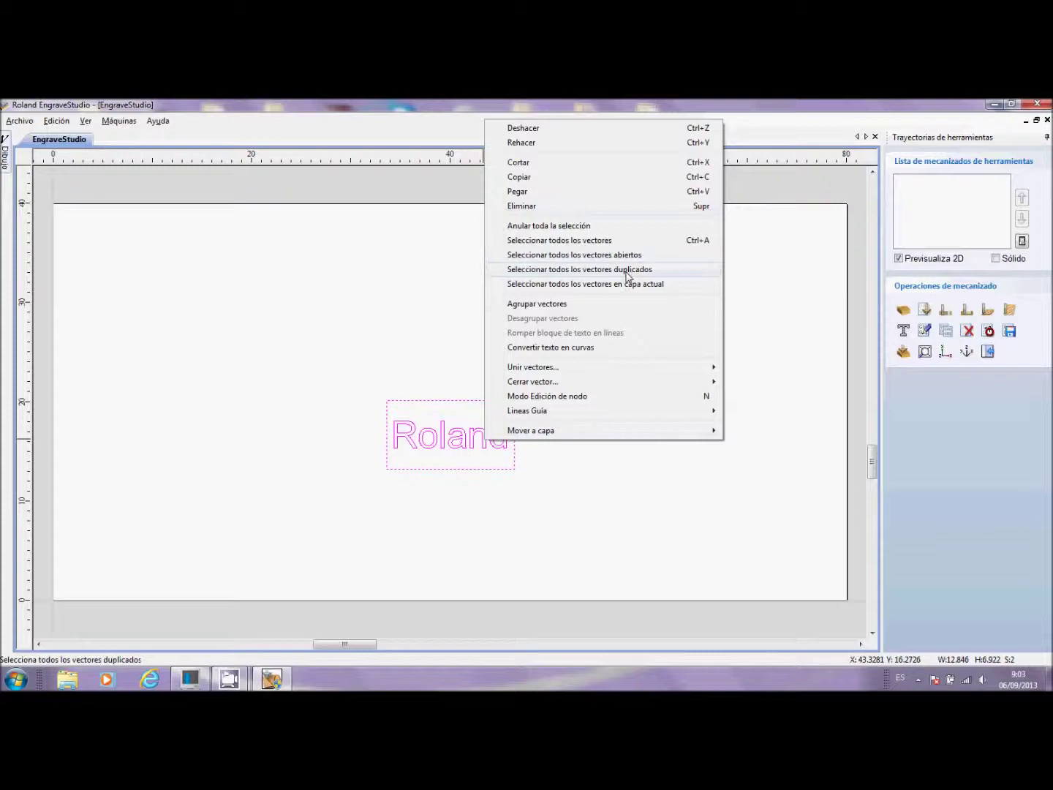
click(560, 304)
Enlarge the grouped text and rectangle to about 39.3 mm wide and 21.2 mm high
click(439, 430)
drag(515, 402, 671, 313)
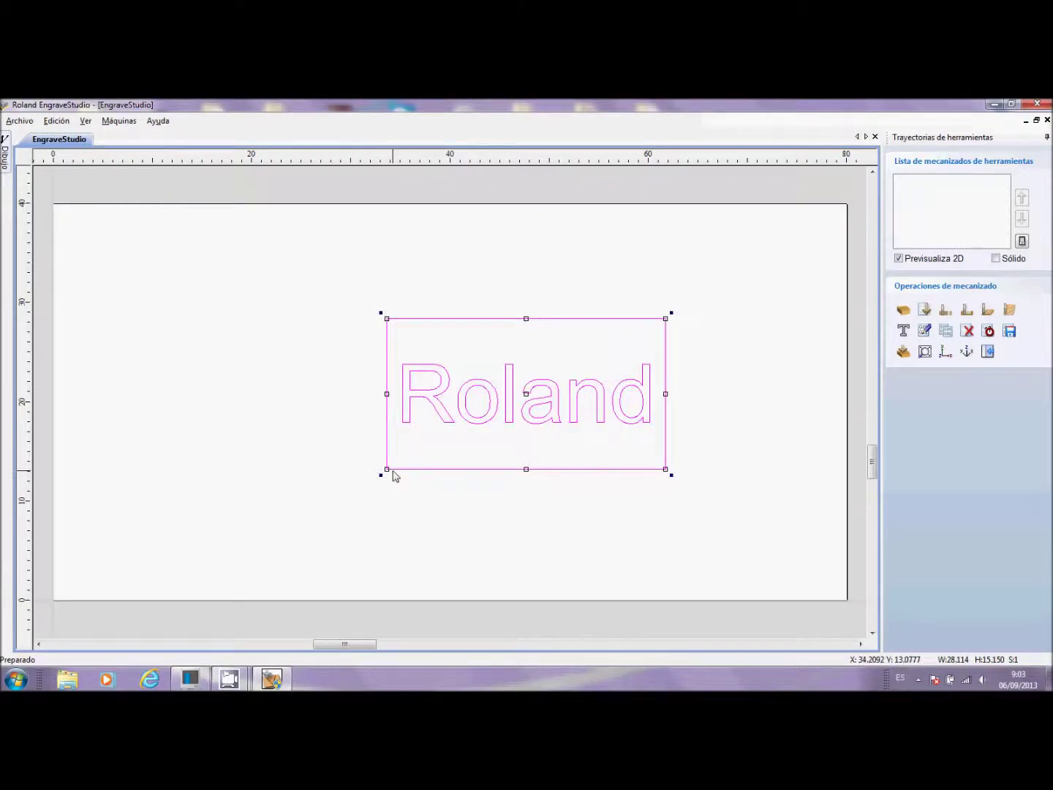
drag(383, 475, 169, 532)
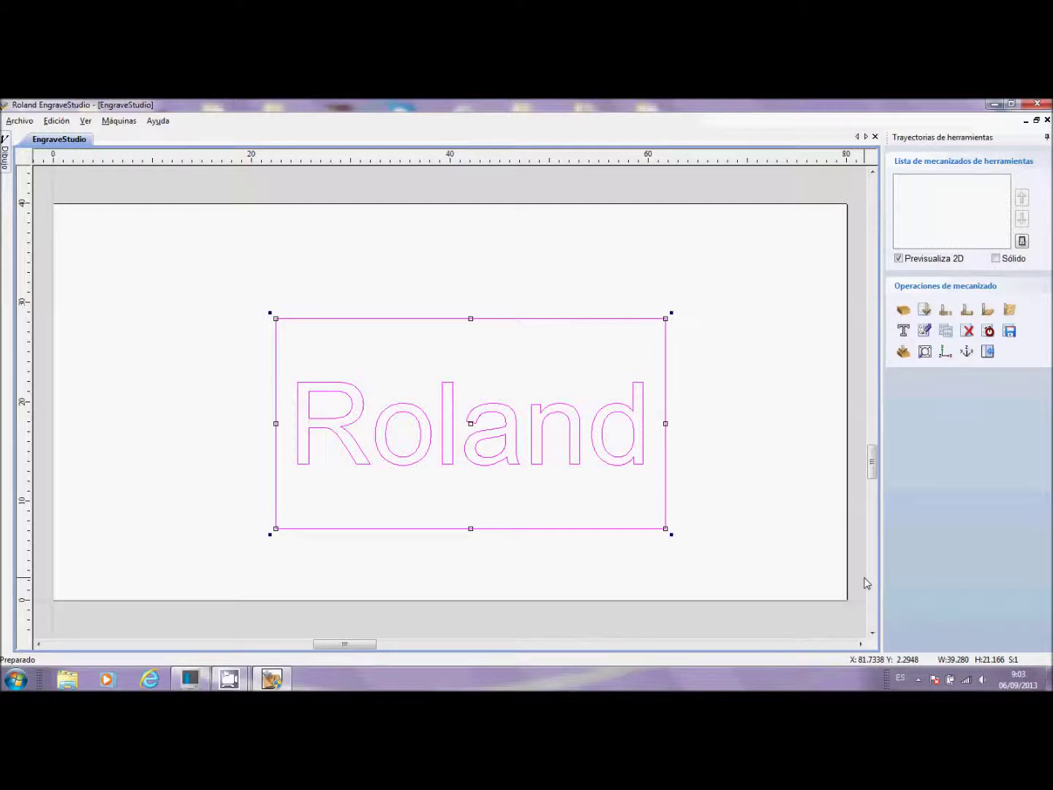
Start a quick engraving toolpath for the group and choose the Engrave (11/64", 30deg. 0.125") tool
click(904, 332)
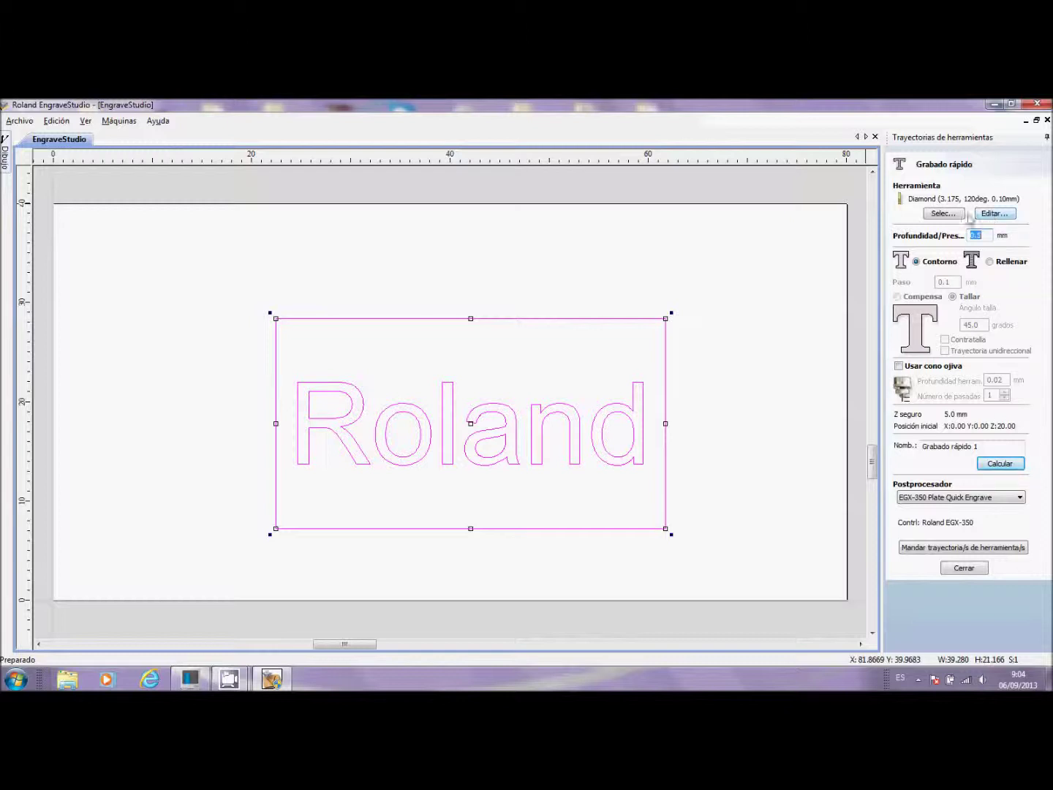
click(944, 214)
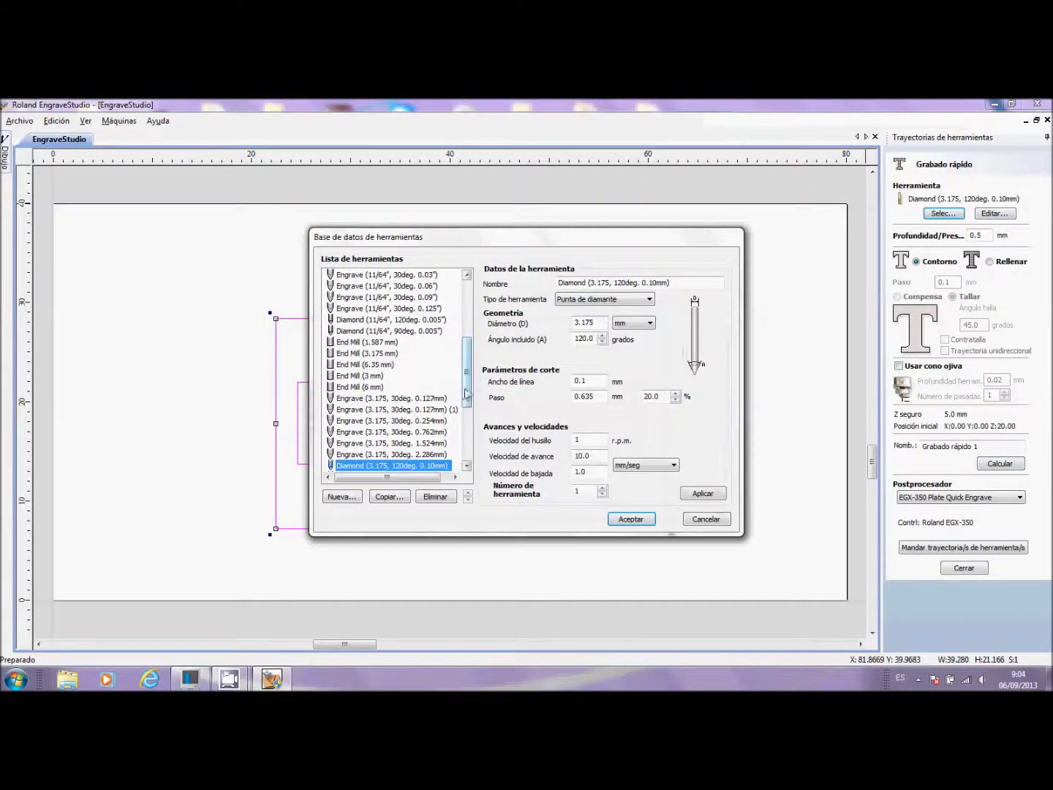
mouse_move(469, 389)
mouse_down()
mouse_move(471, 400)
mouse_move(472, 388)
mouse_up()
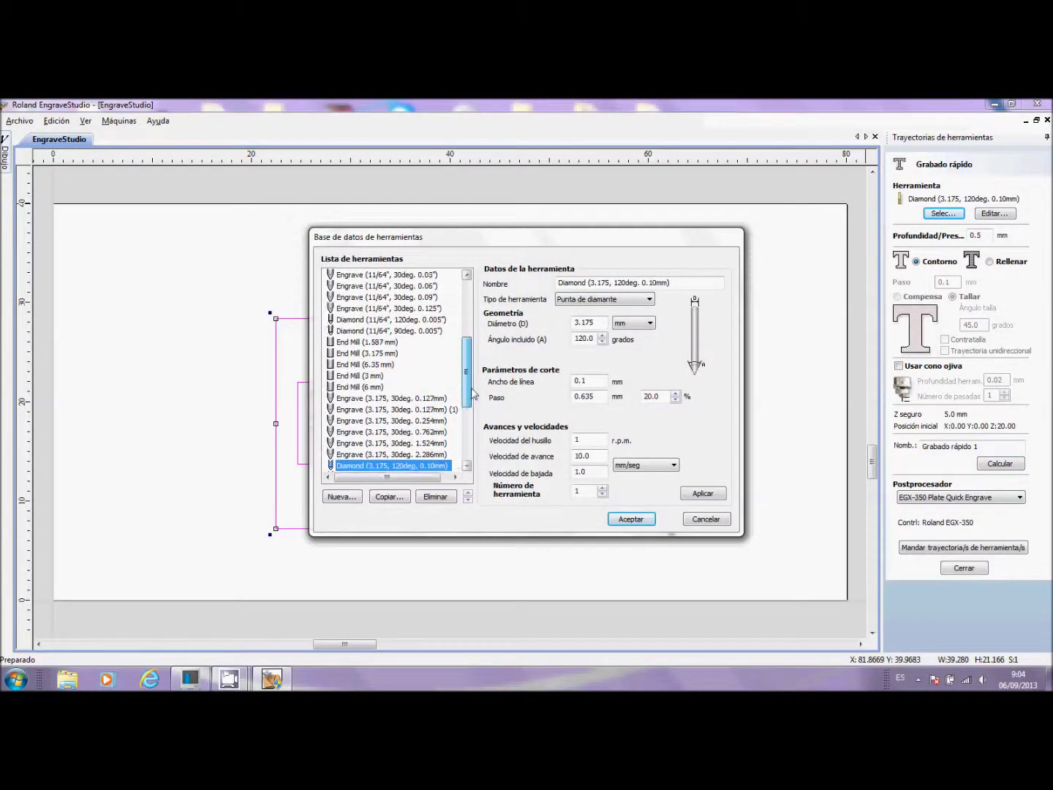
click(351, 310)
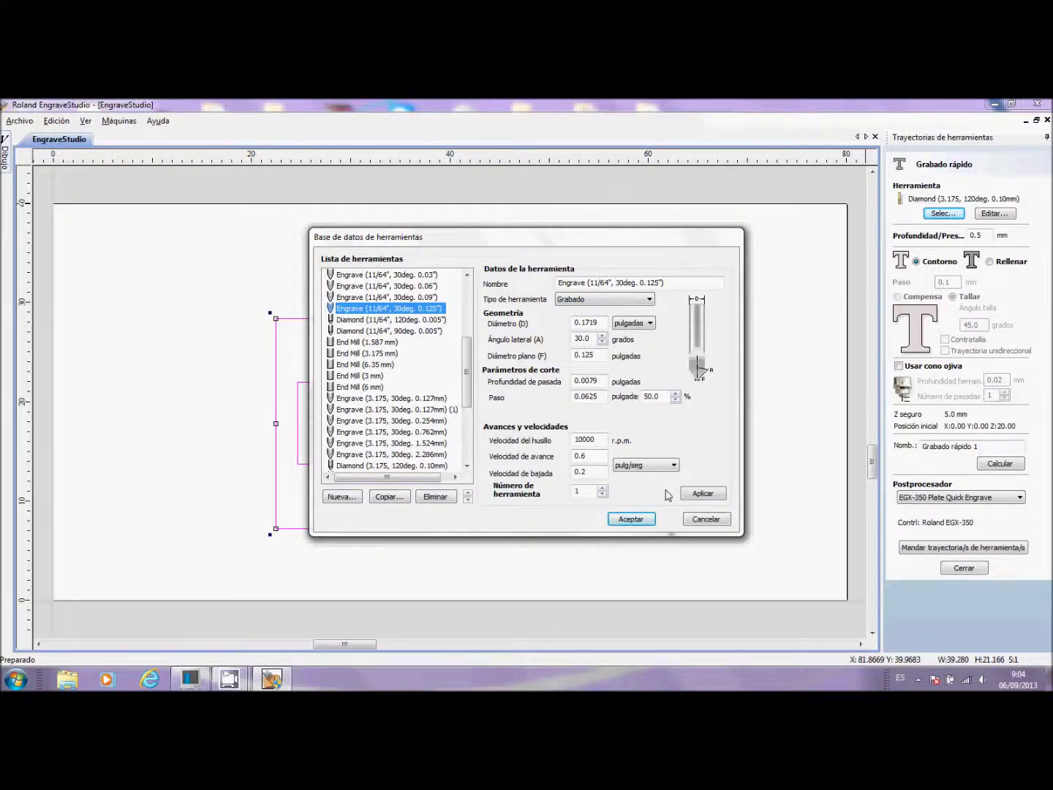
click(630, 519)
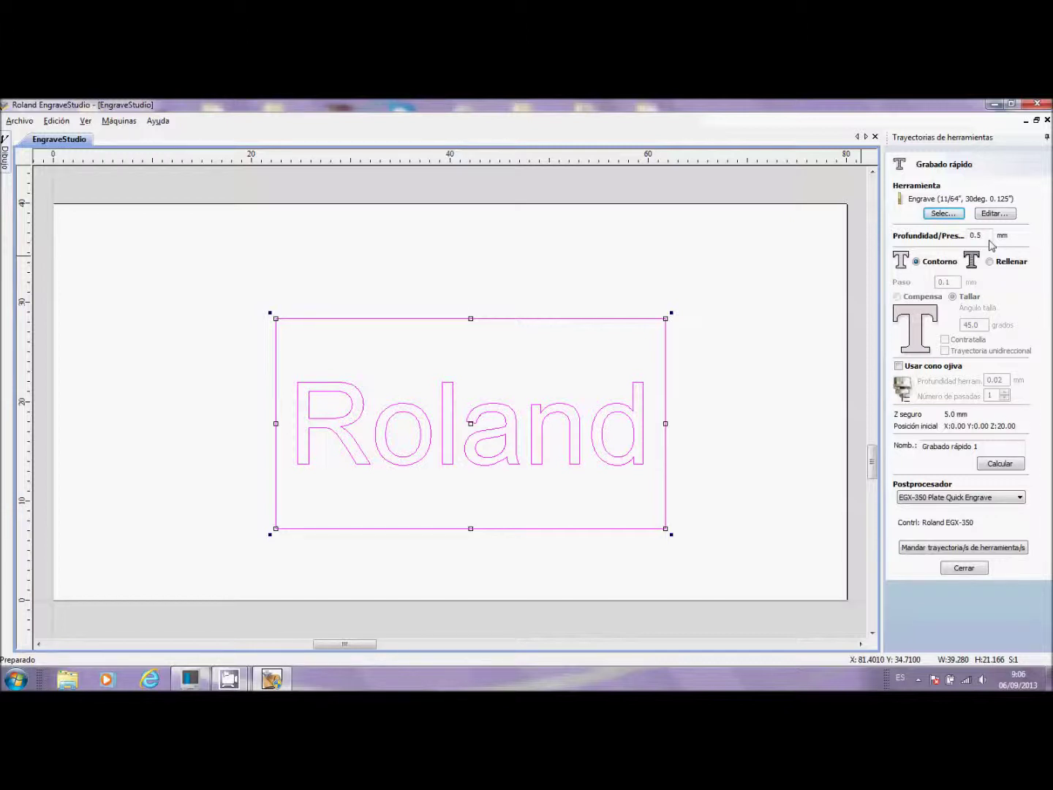
Change the tool to Rotating Diamond (1/8", 120deg. 0.005") and calculate the quick engraving outline toolpath
click(960, 217)
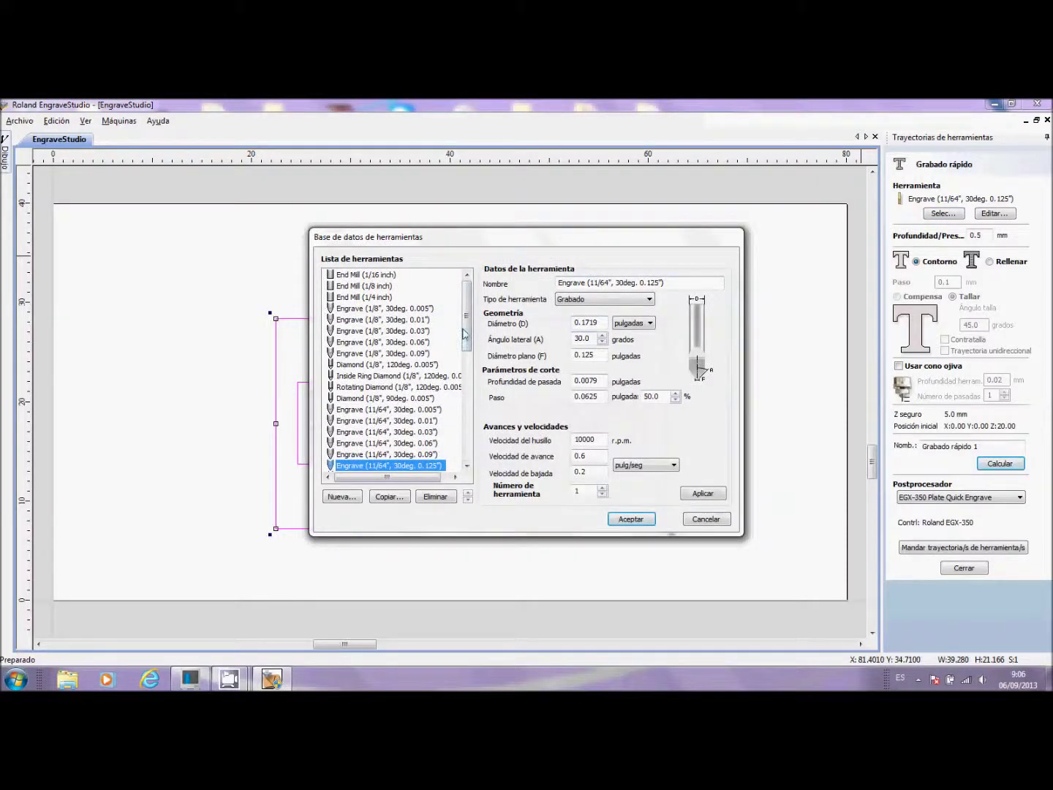
click(393, 388)
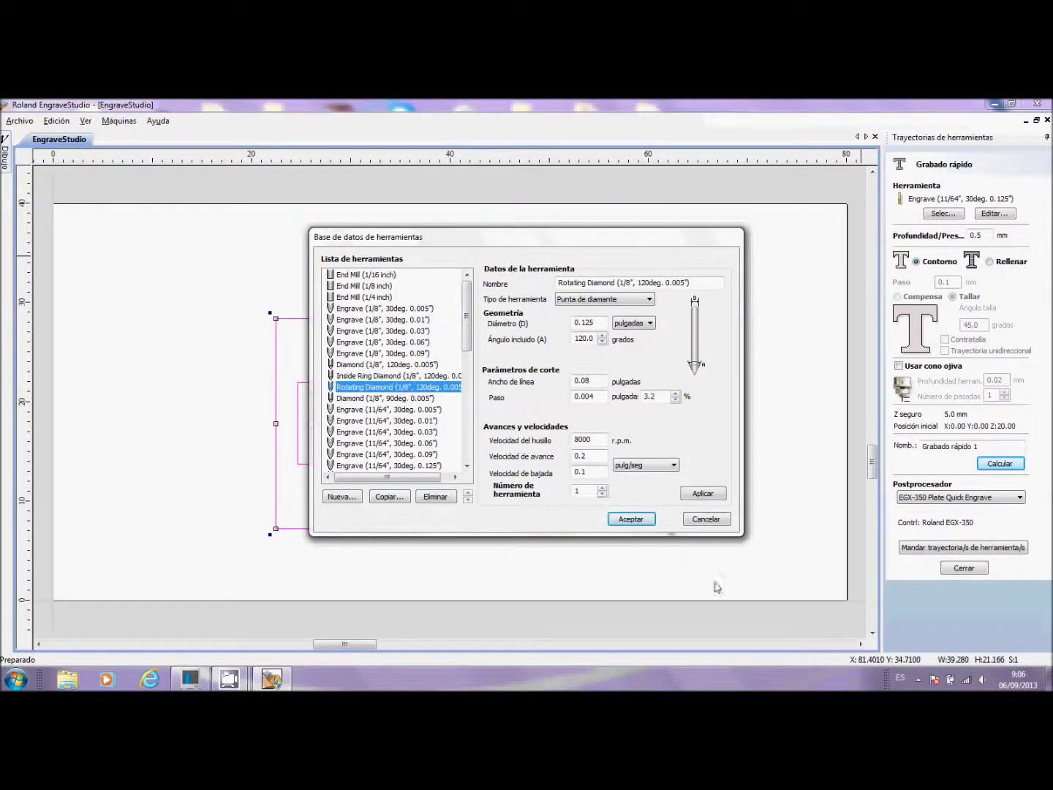
click(697, 497)
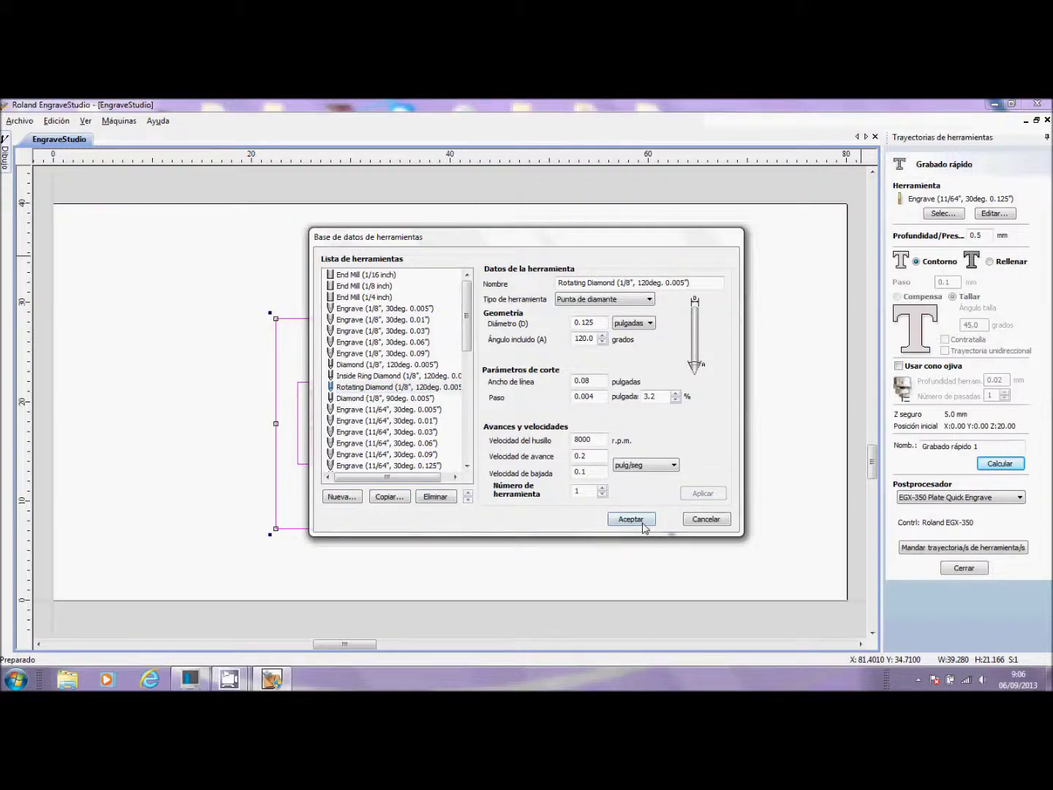
click(630, 519)
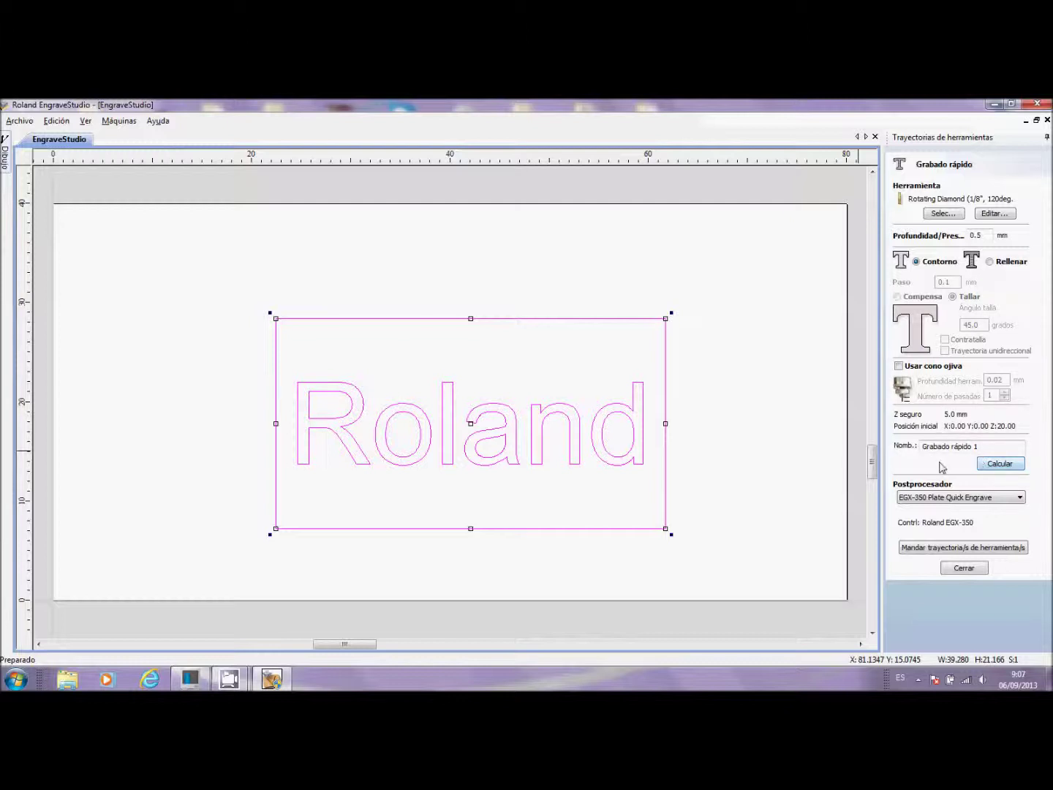
click(1002, 465)
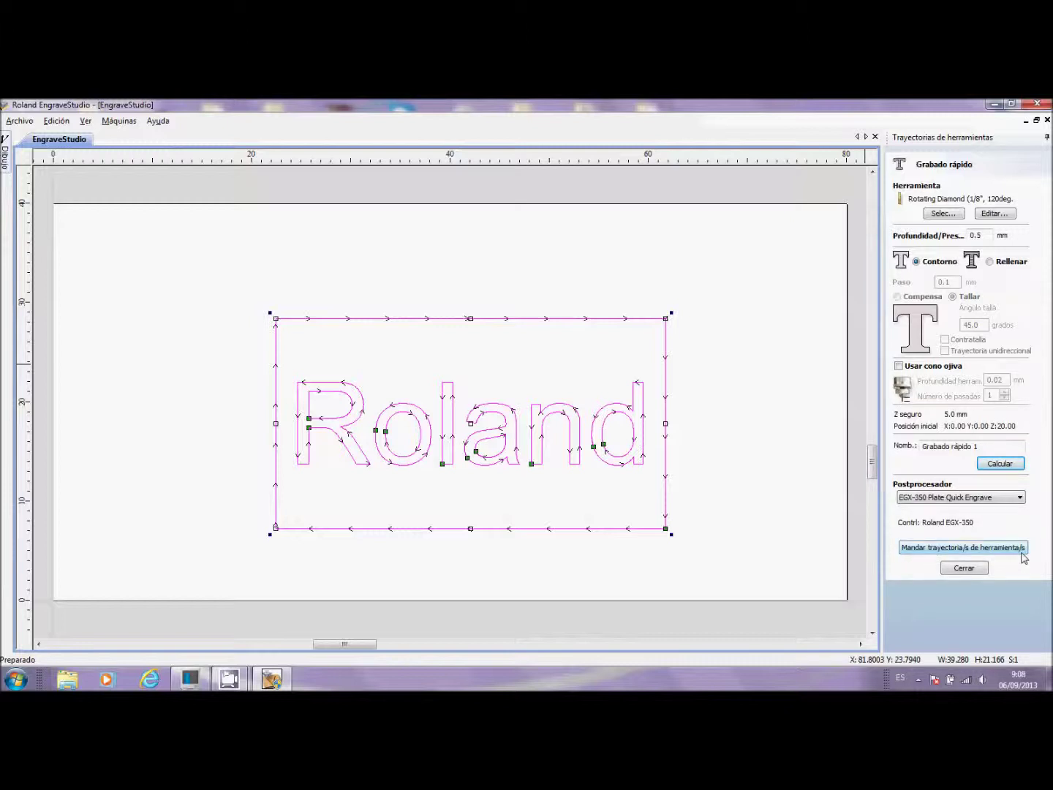
click(964, 568)
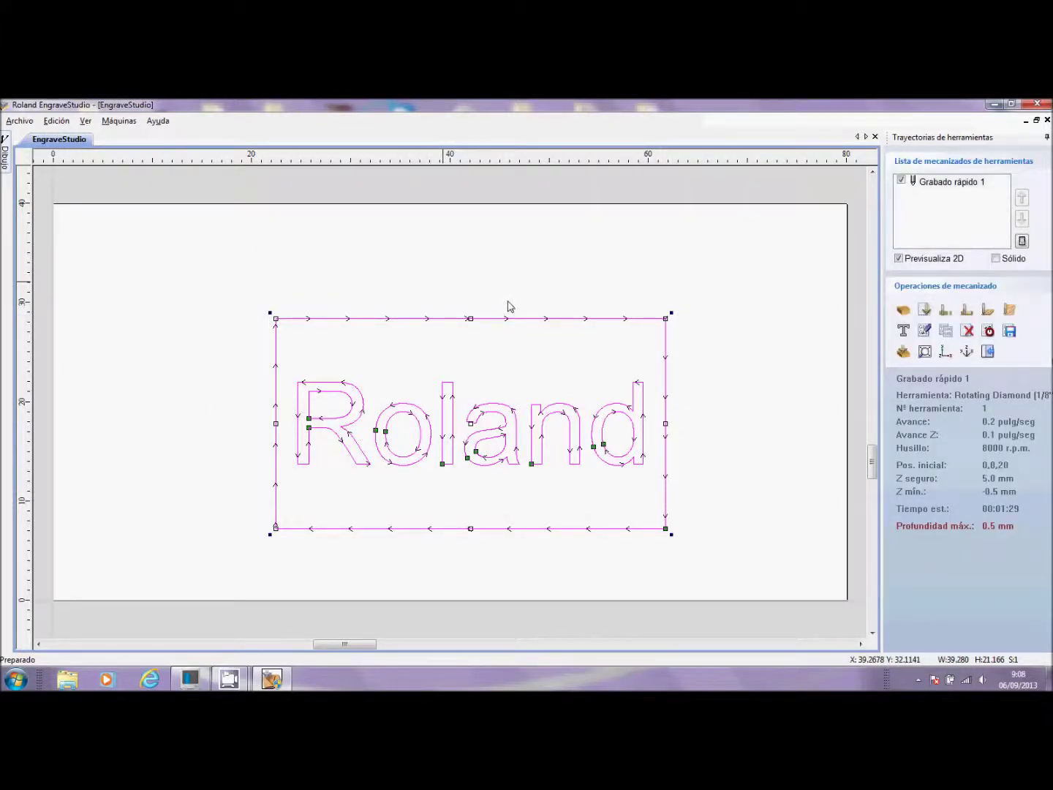
Simulate the quick engraving toolpath in 3D, examine the engraved plate at a slight tilt and reset the preview
click(904, 352)
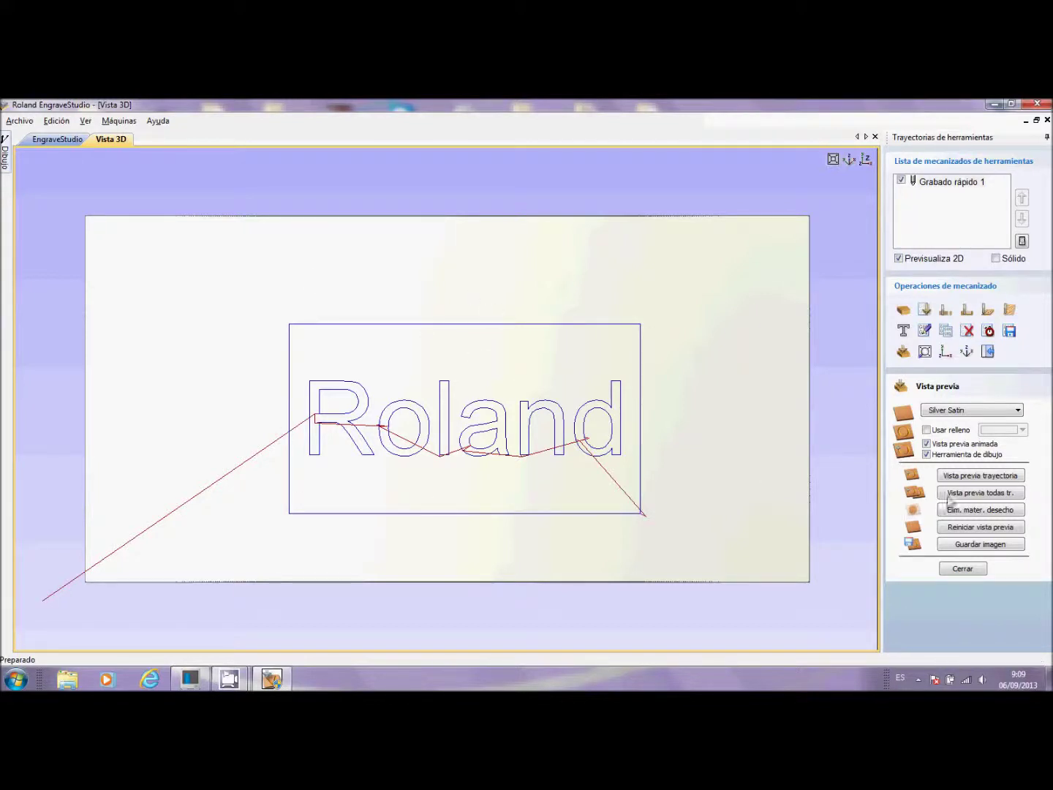
click(971, 476)
drag(706, 560, 564, 549)
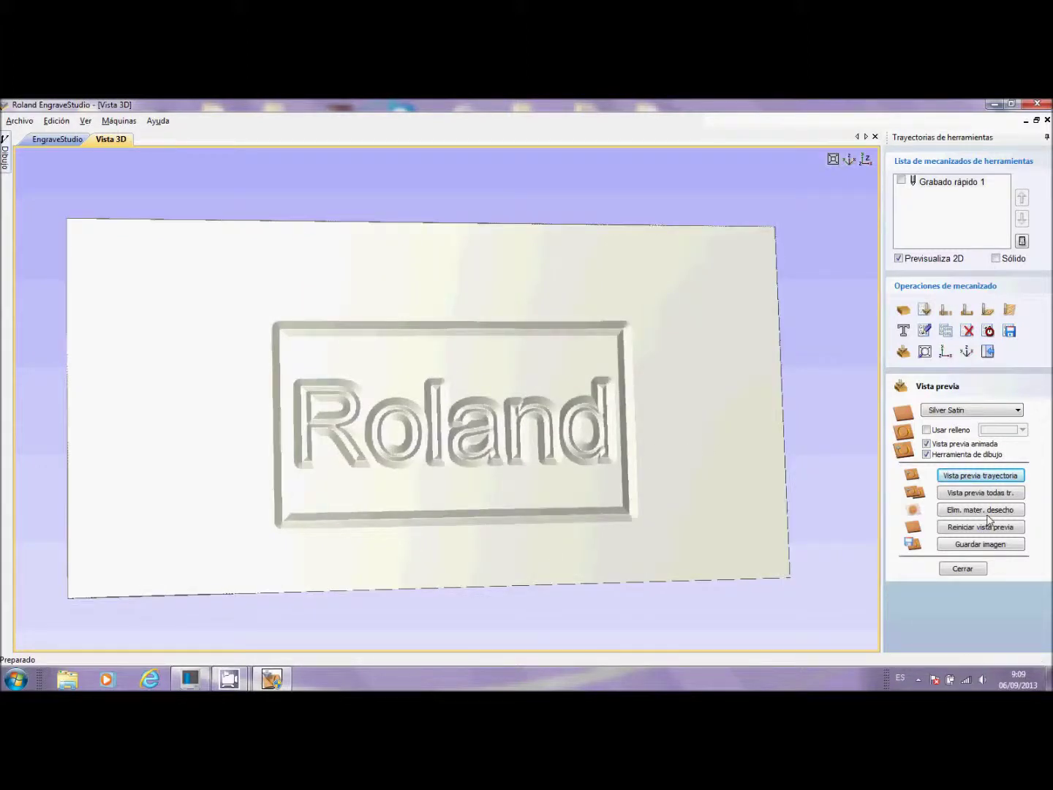
click(1007, 530)
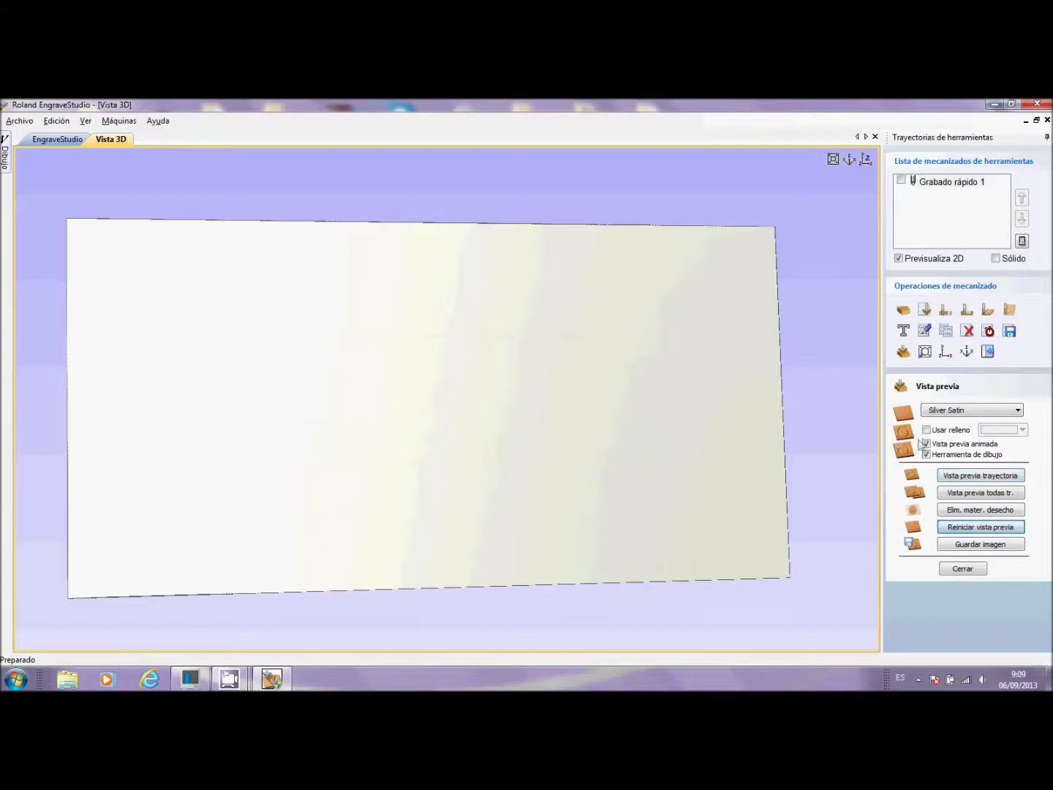
Calculate a second quick engraving outline toolpath for the framed Roland text with a depth of 0.1 mm
click(902, 180)
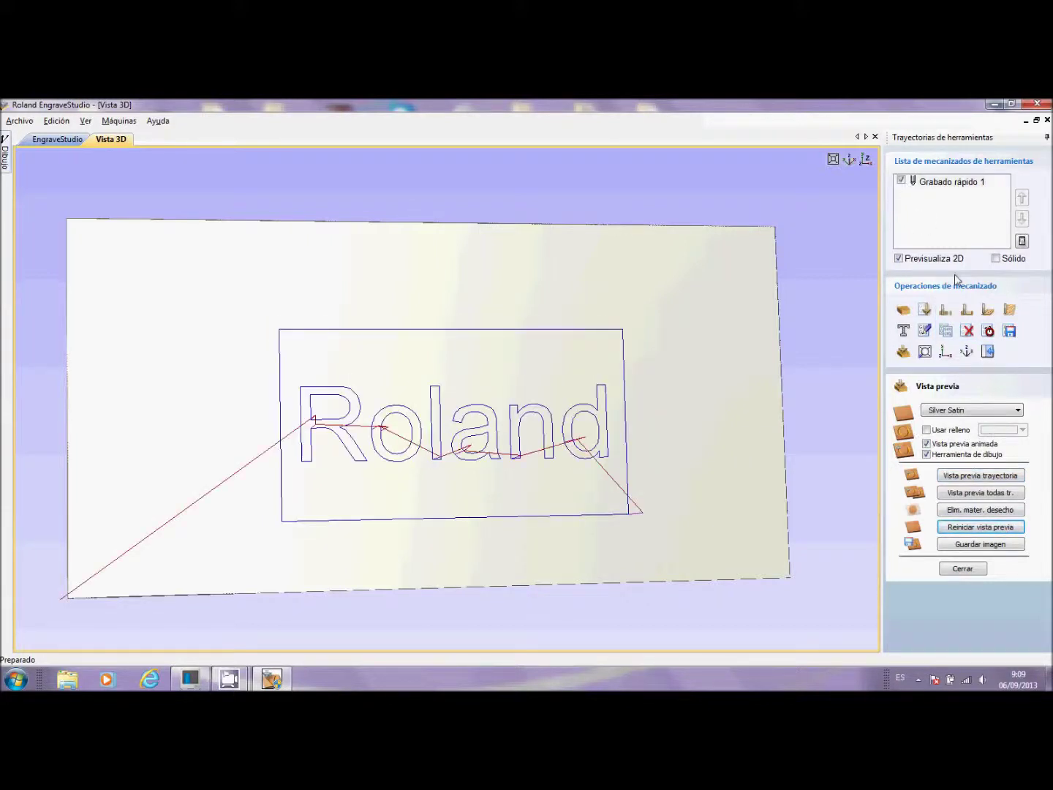
click(904, 331)
double_click(976, 236)
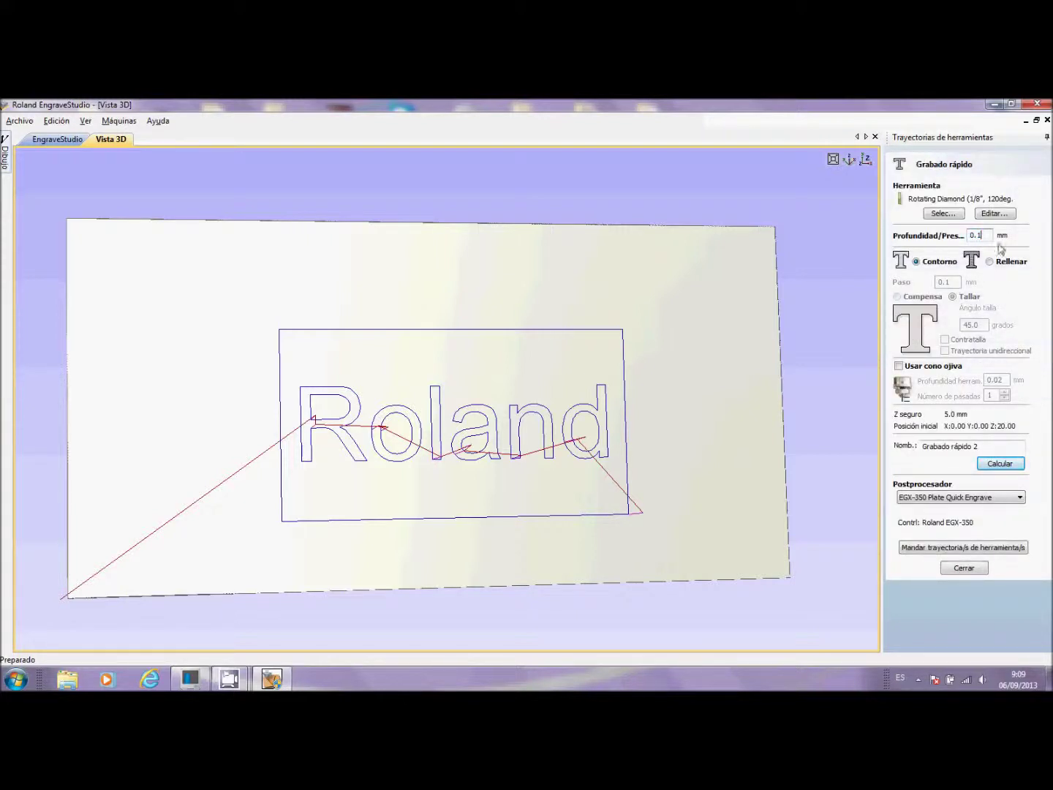
click(1002, 466)
click(965, 569)
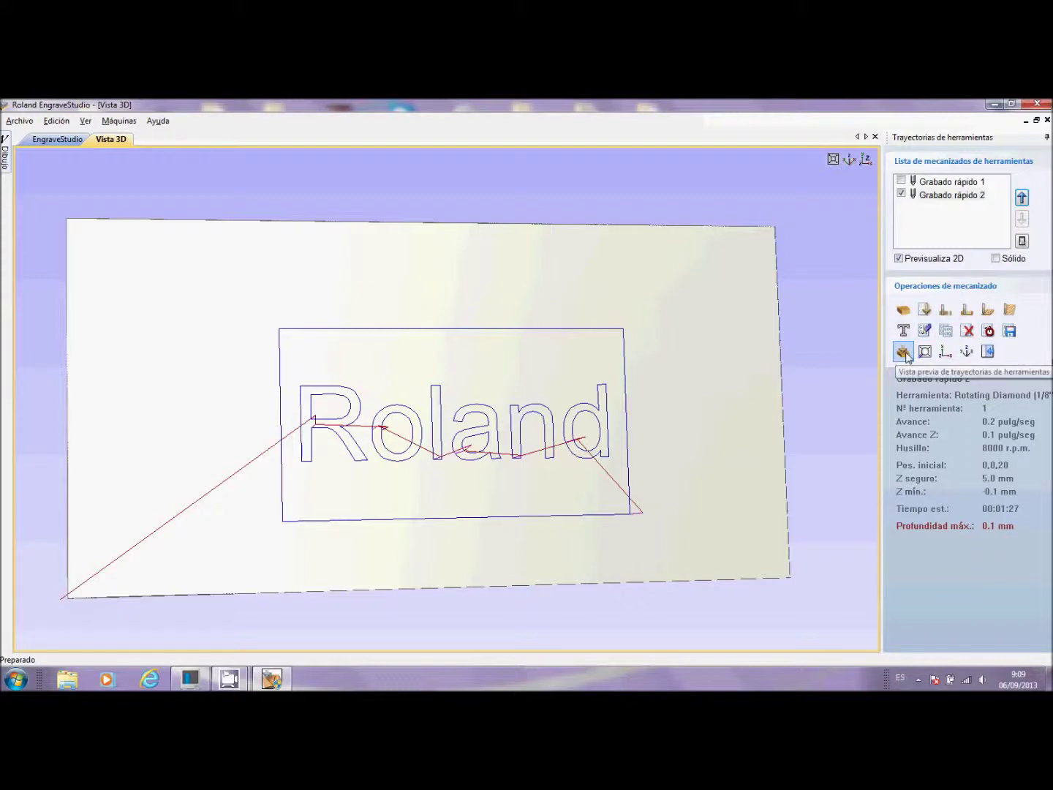
Simulate the 0.1 mm deep outline toolpath in 3D, examine the engraved plate from several angles and reset the preview
click(904, 353)
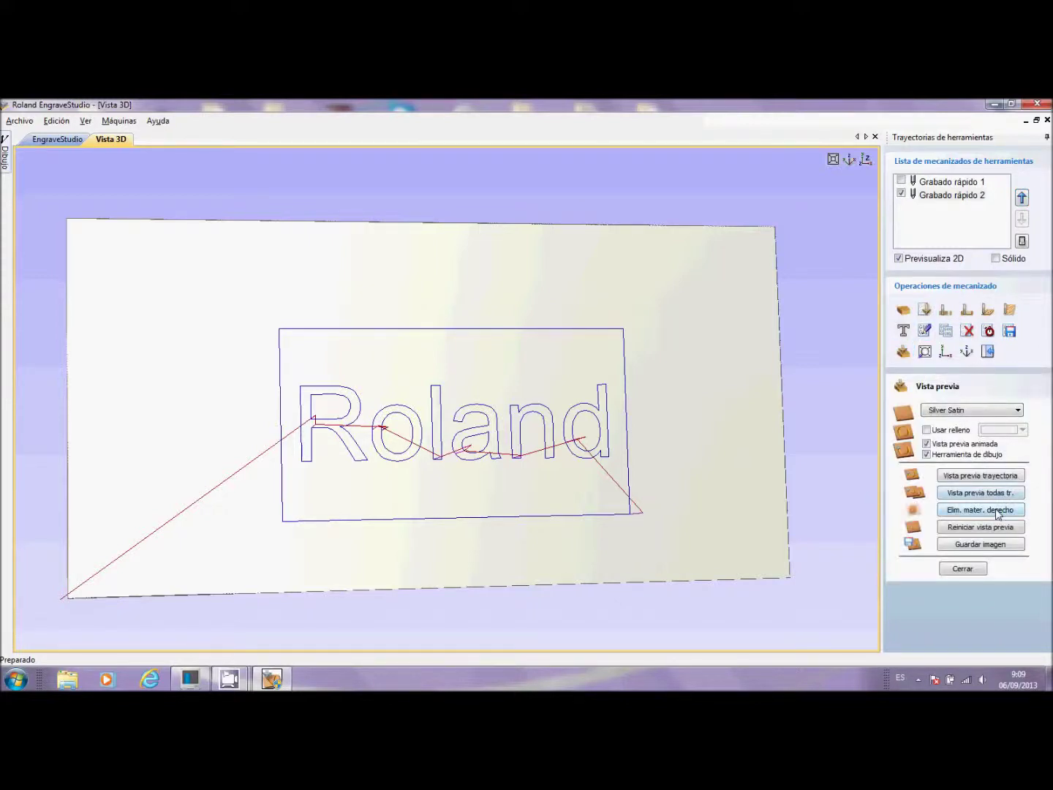
click(985, 528)
click(983, 475)
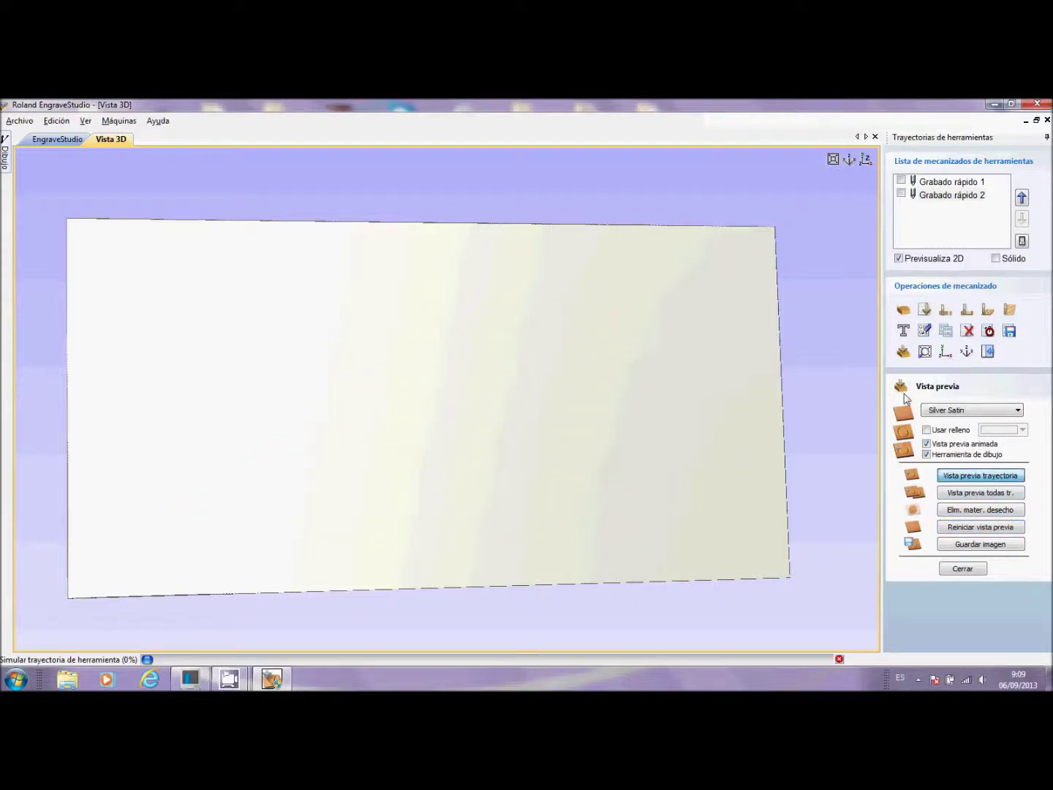
drag(646, 525, 299, 395)
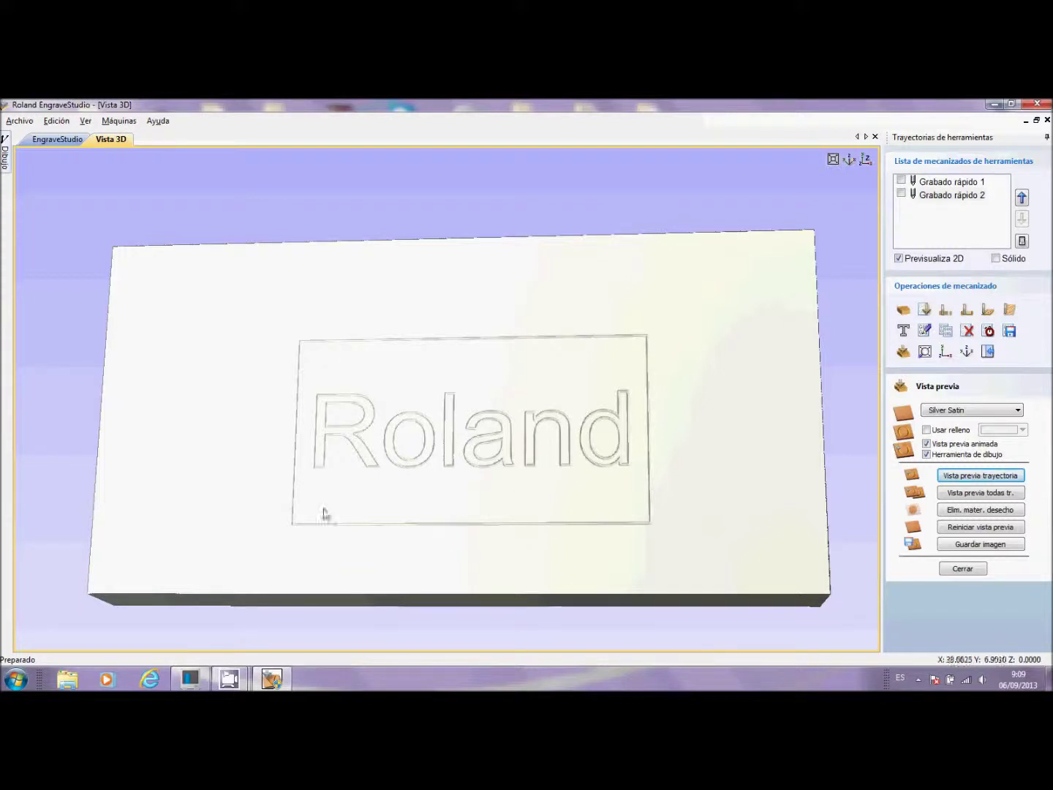
drag(237, 465, 529, 520)
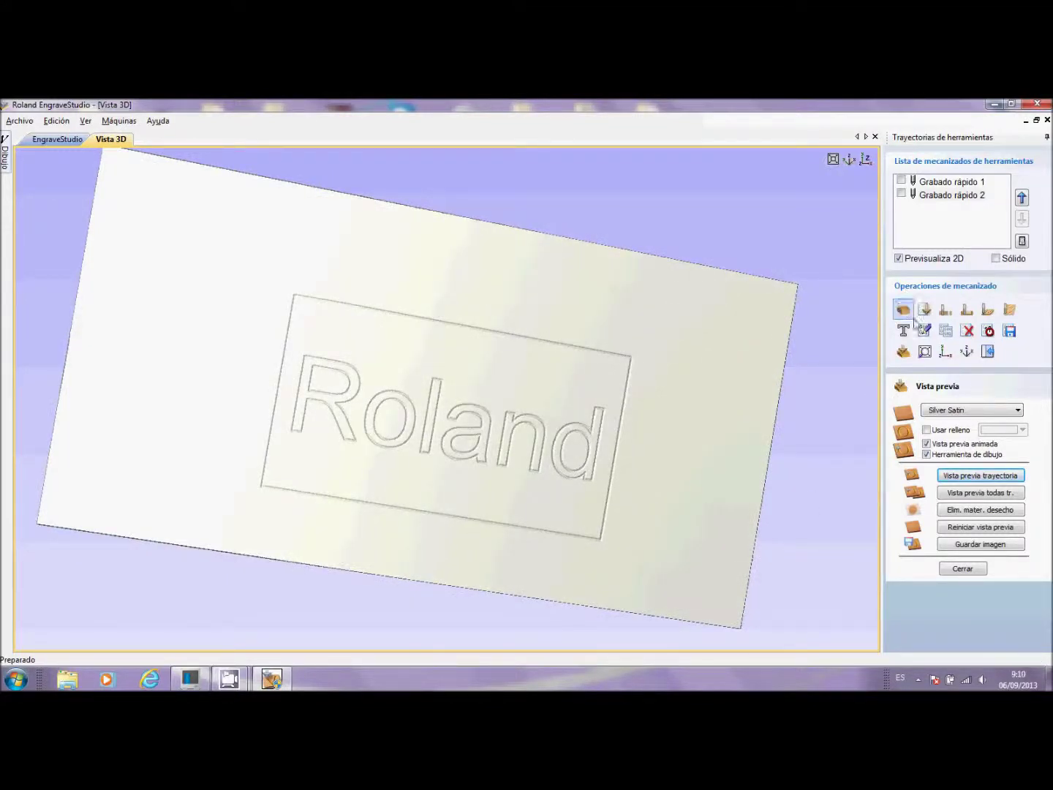
click(967, 530)
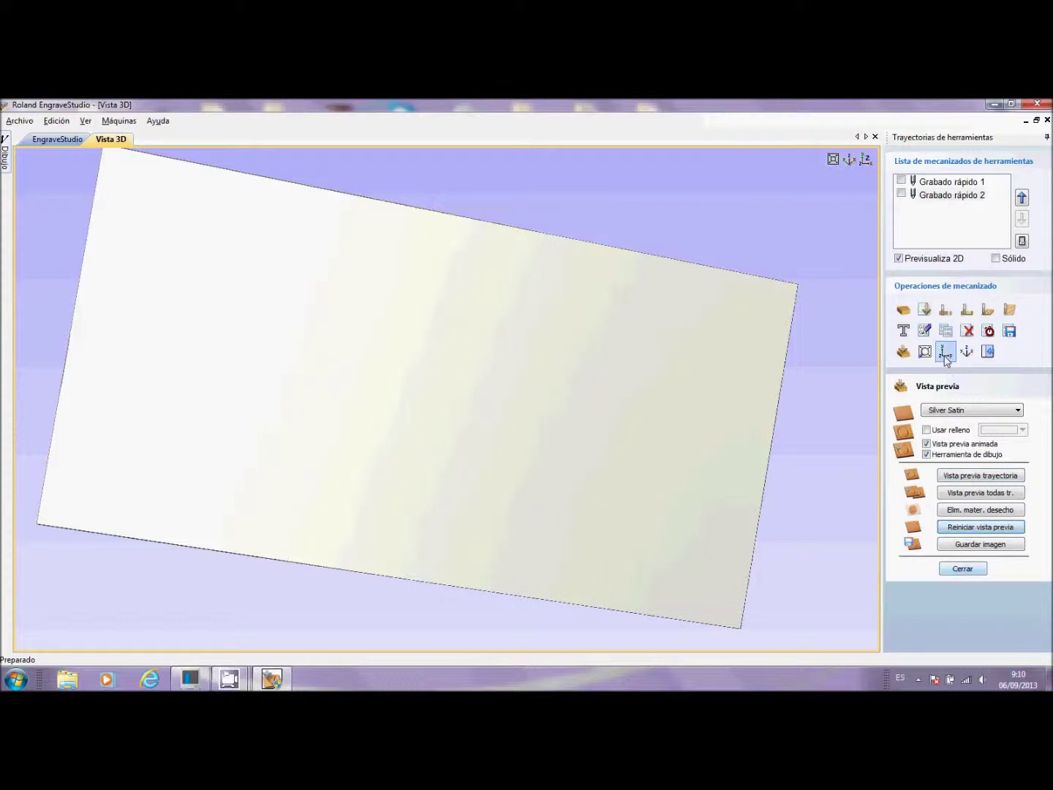
click(901, 196)
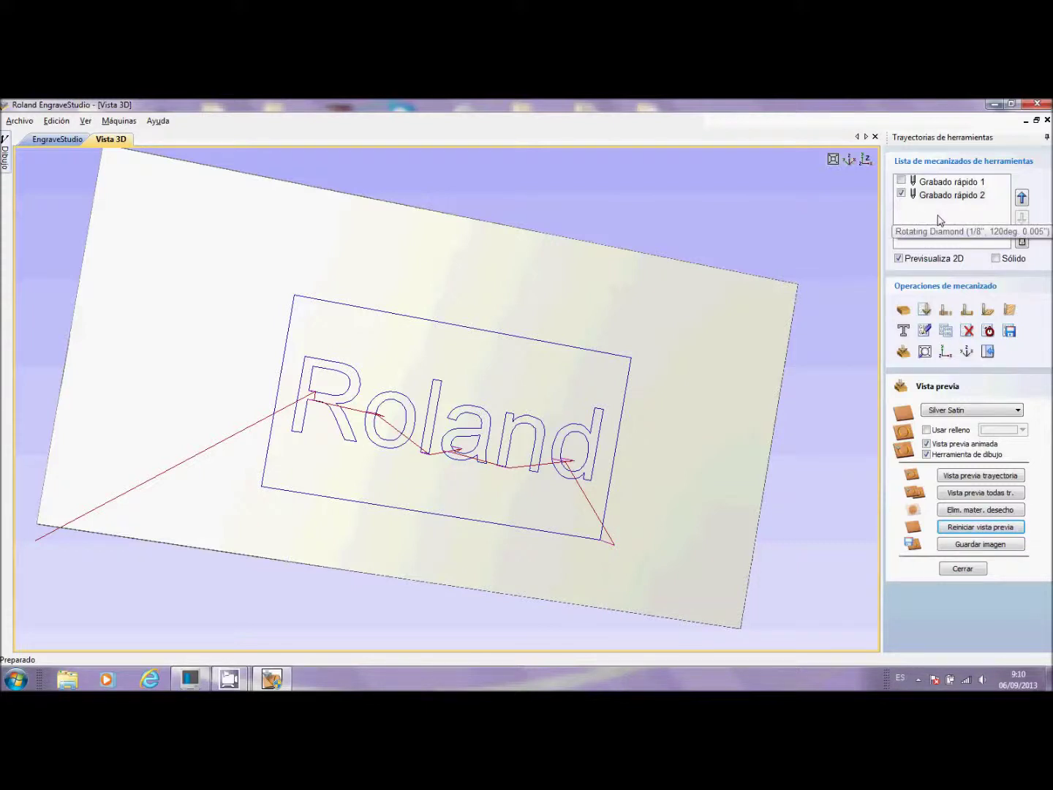
click(903, 331)
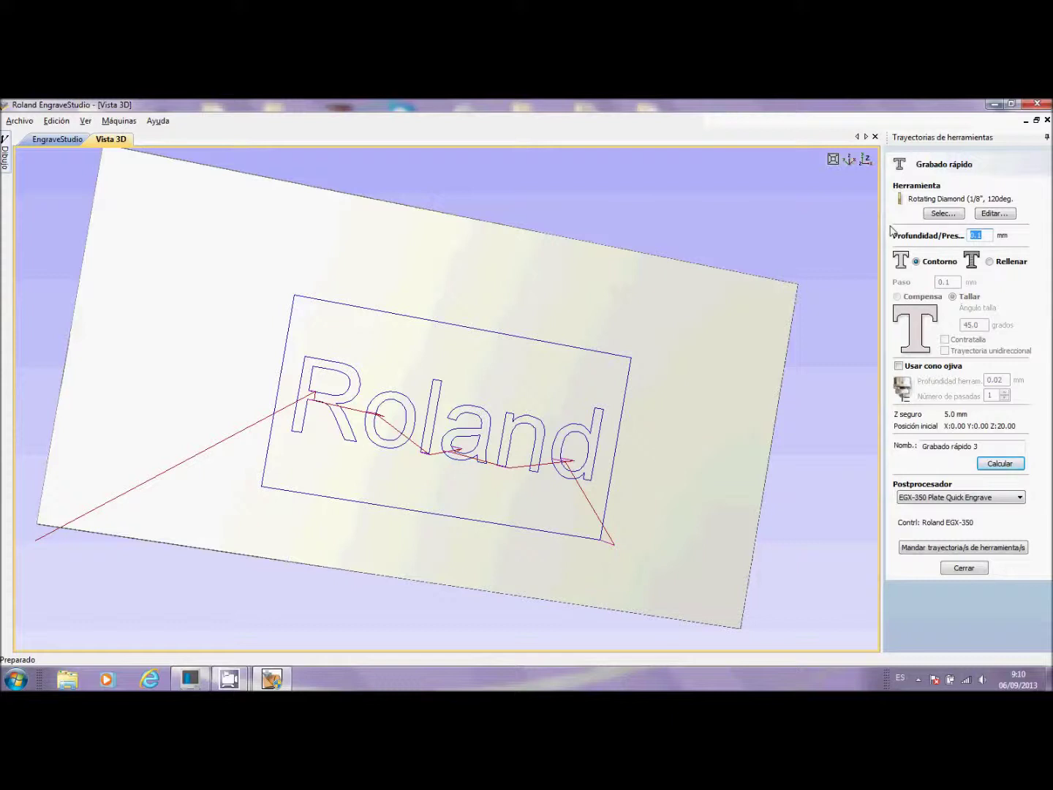
click(959, 216)
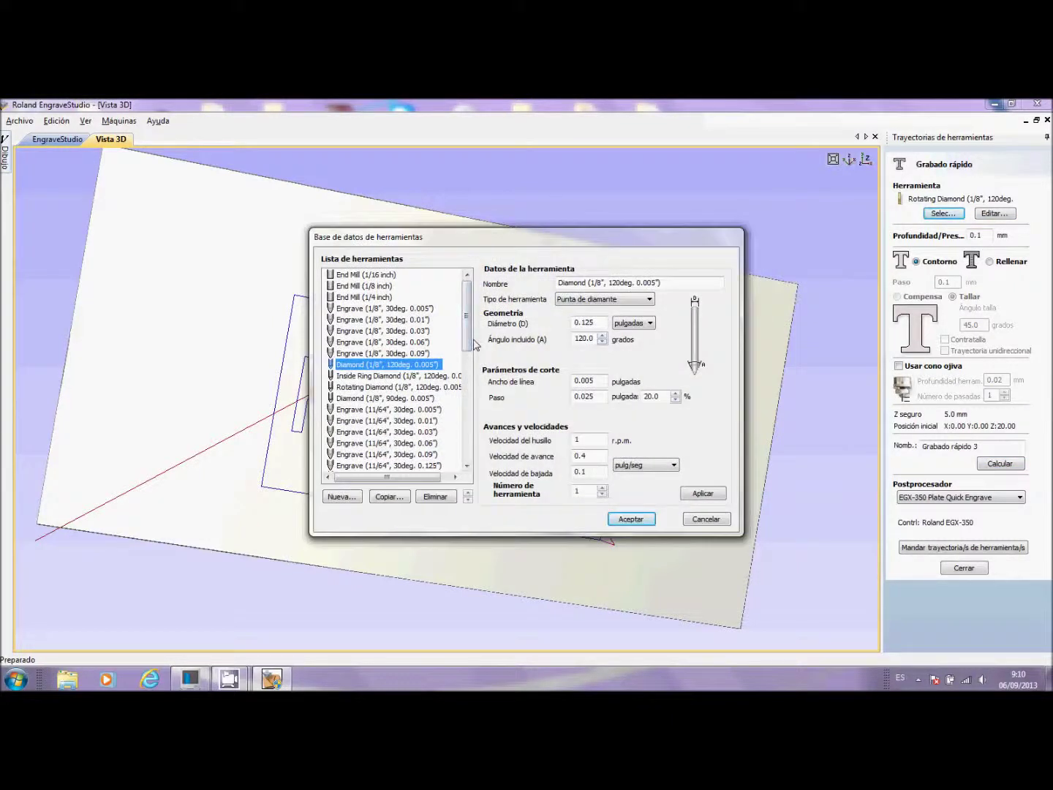
click(400, 354)
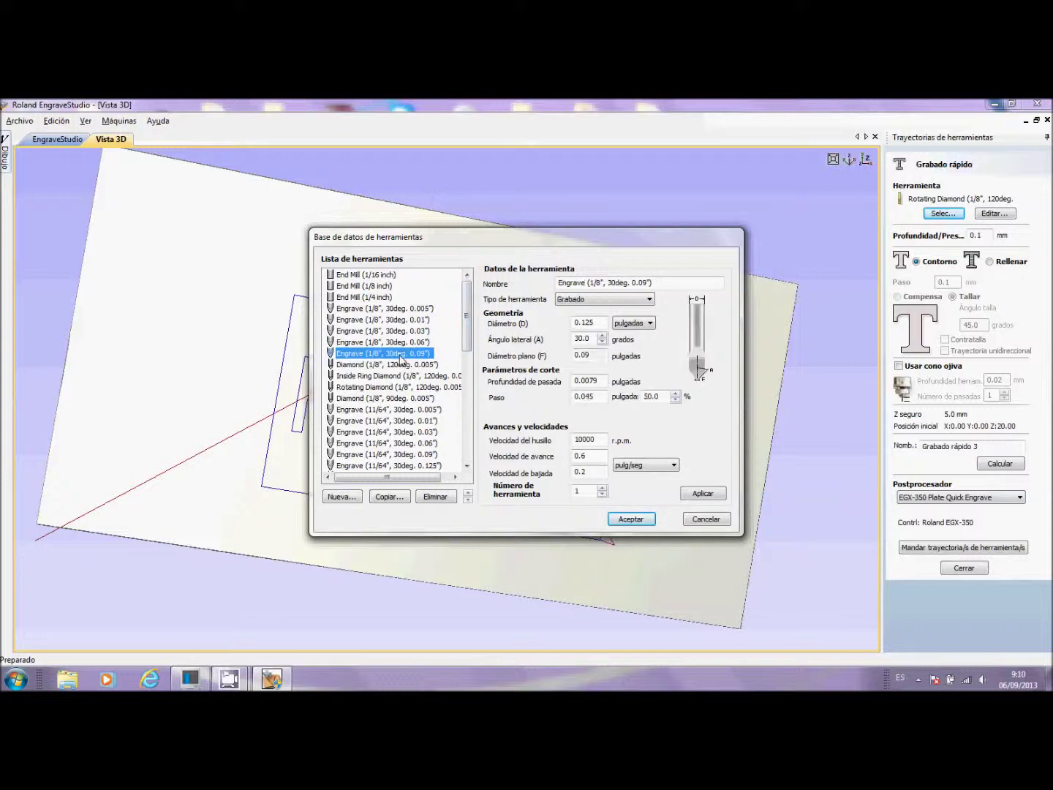
click(702, 494)
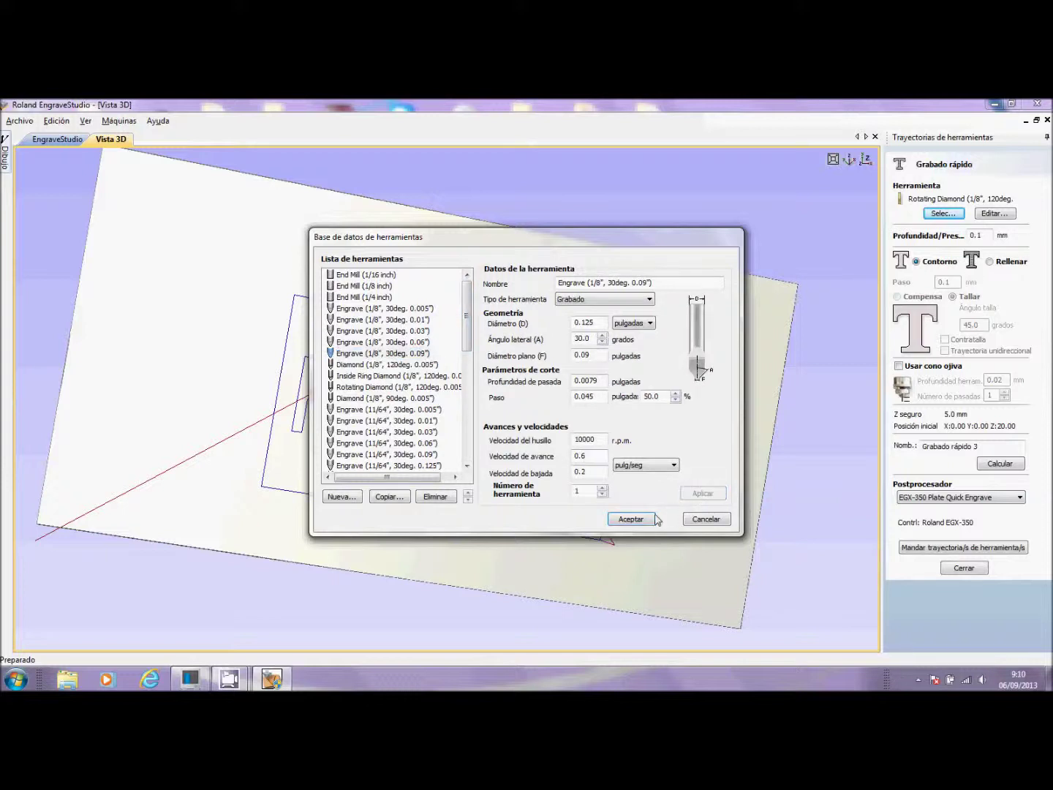
click(630, 519)
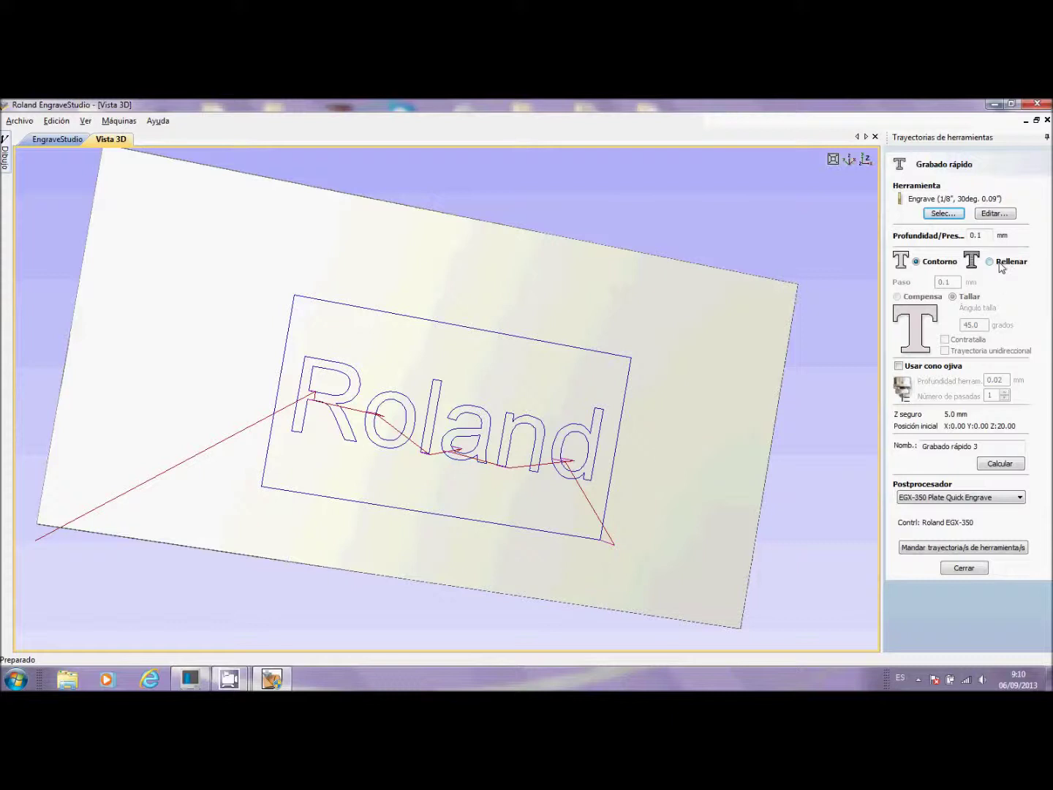
click(992, 262)
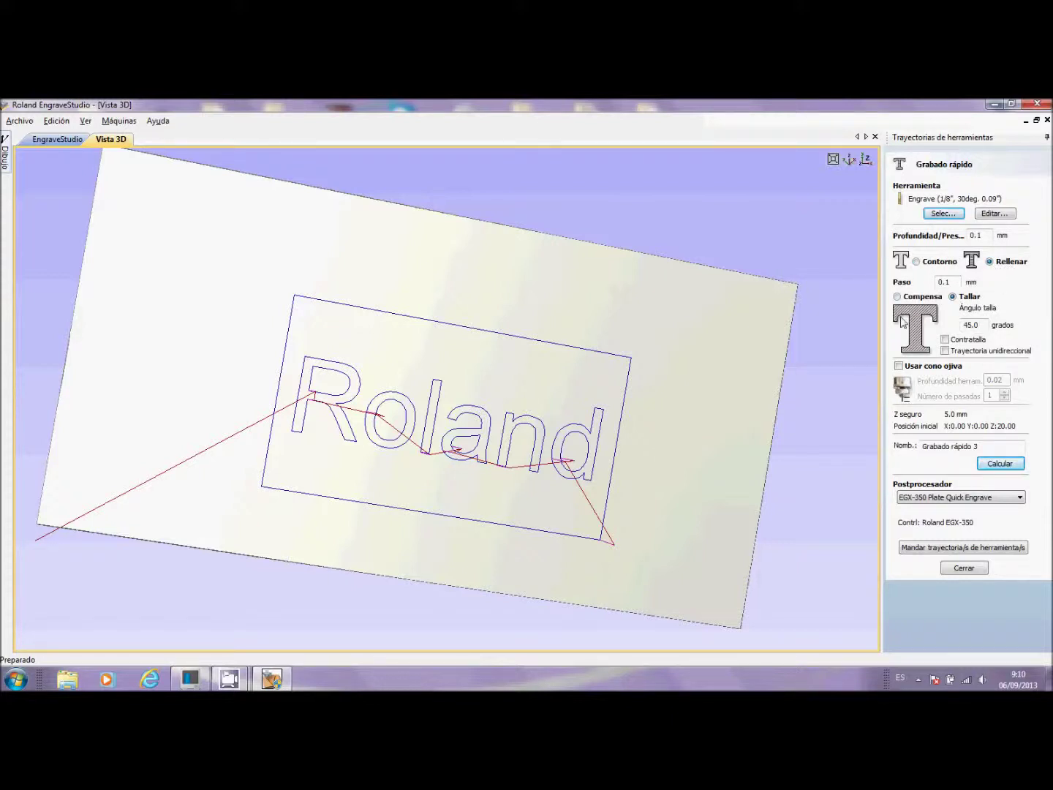
drag(647, 563, 653, 509)
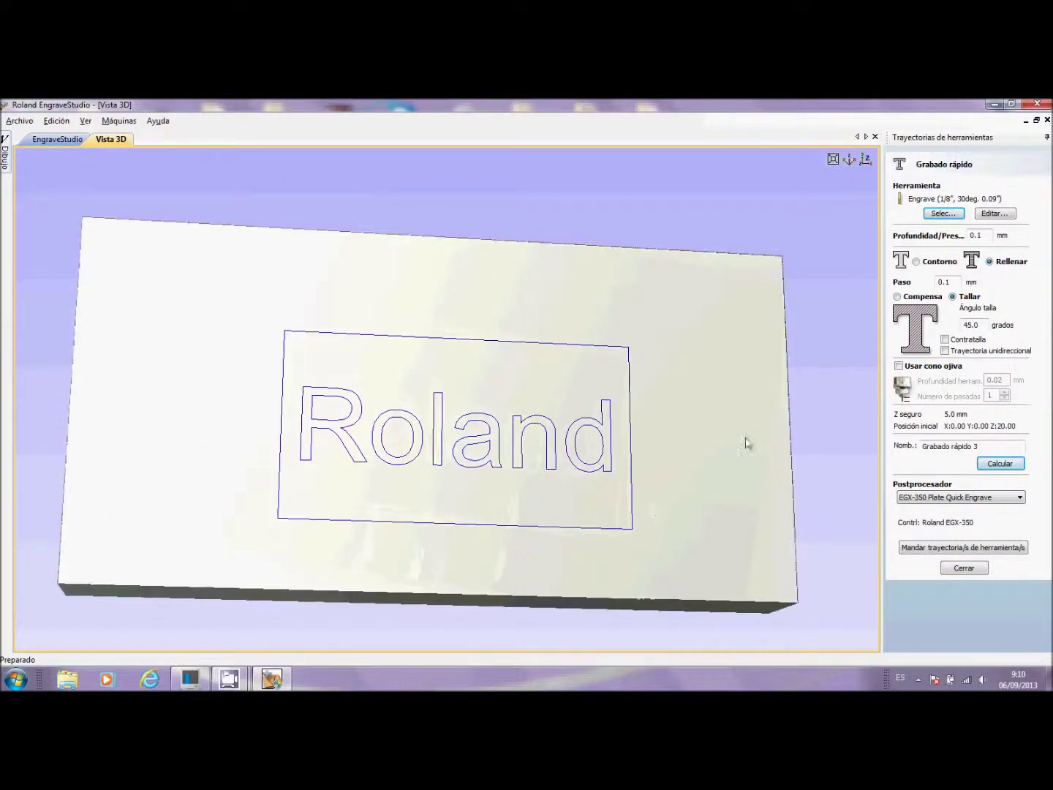
click(57, 139)
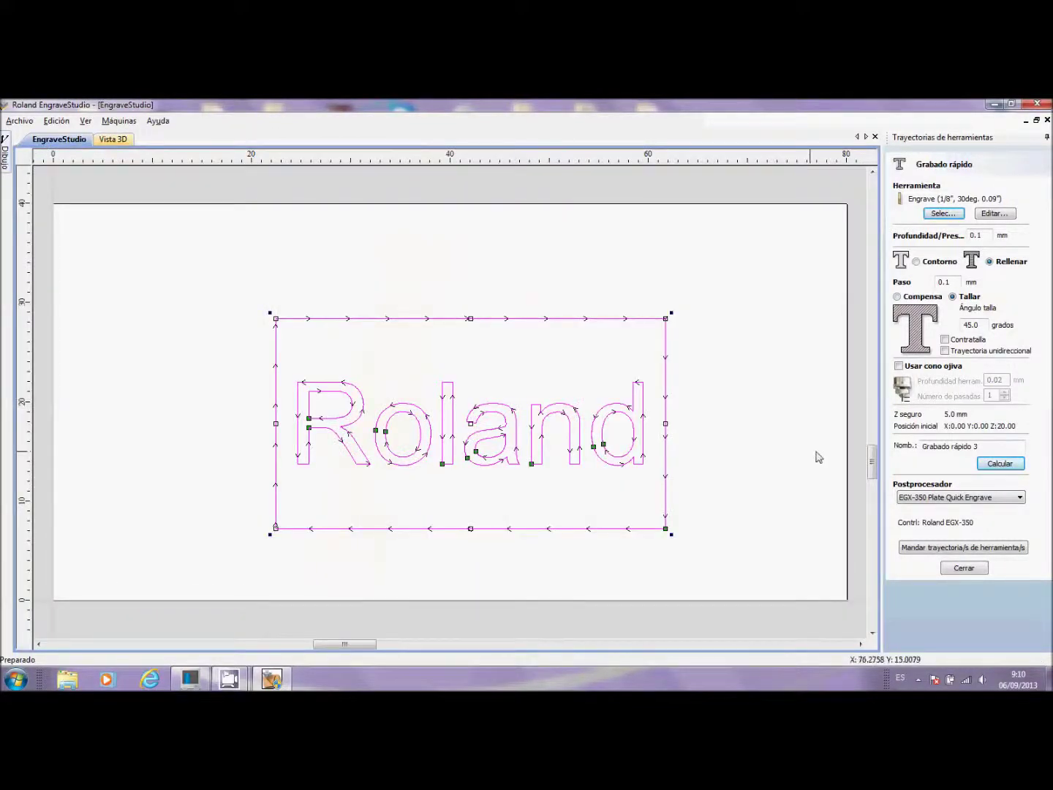
click(965, 569)
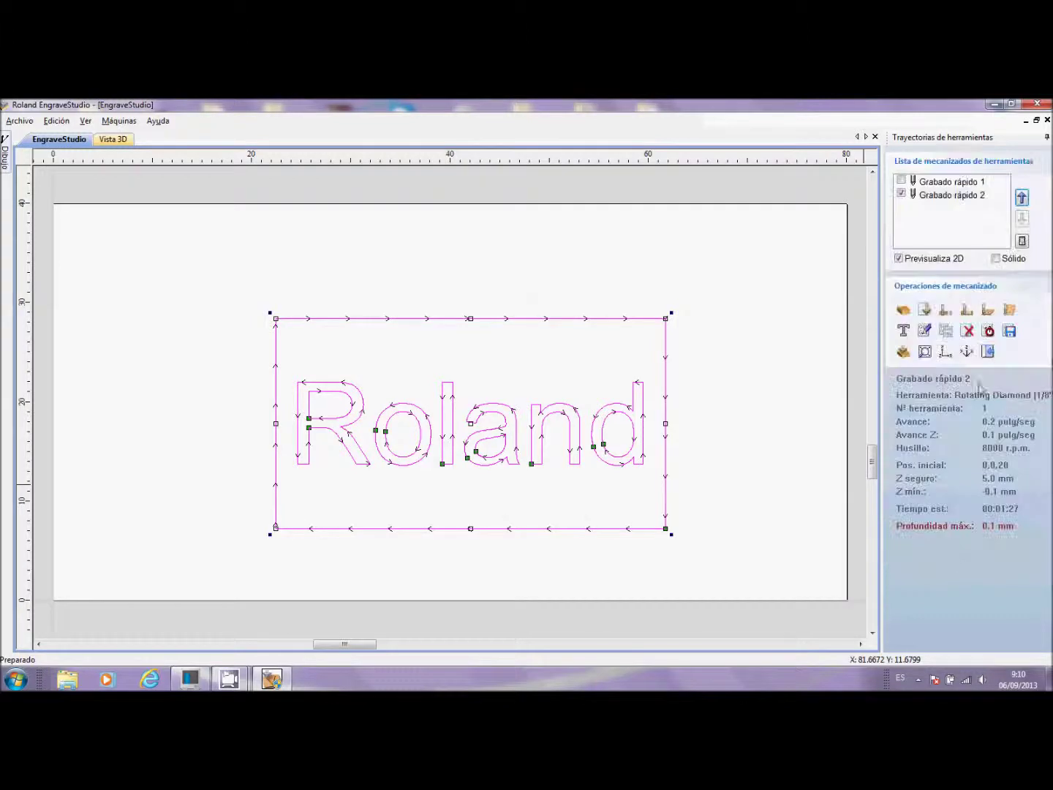
Delete the Grabado rápido 1 toolpath and recalculate Grabado rápido 2 as a hatched fill with Contratalla and Trayectoria unidireccional enabled
click(944, 180)
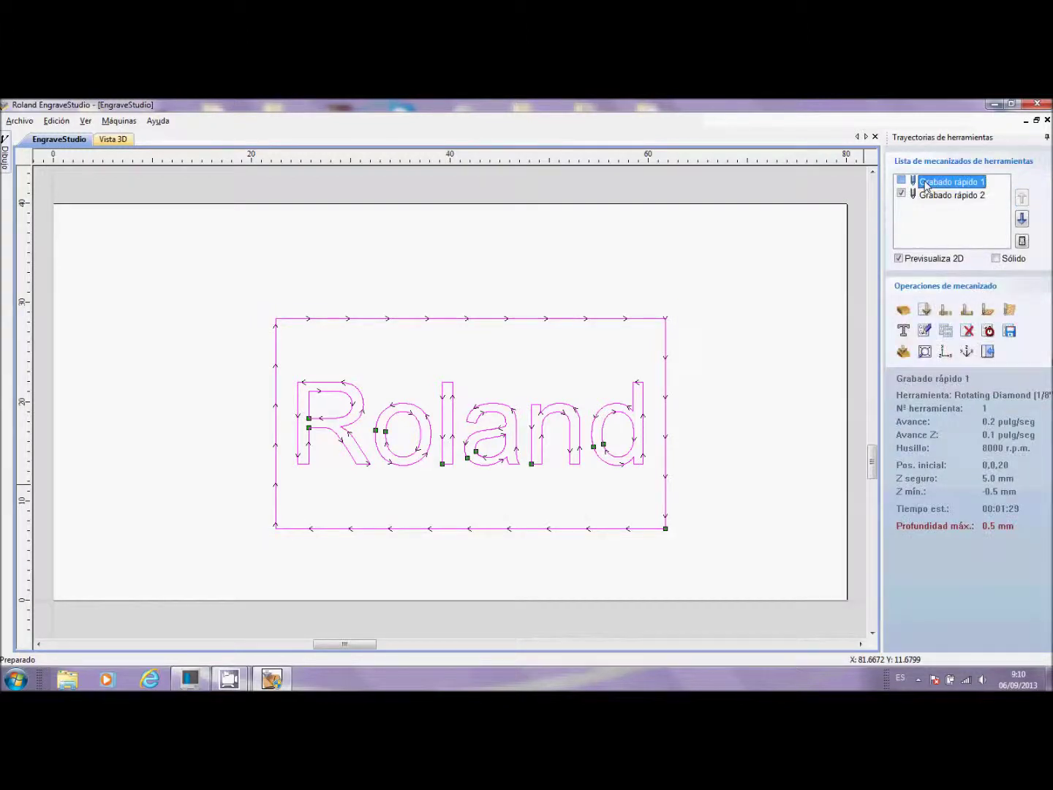
click(967, 331)
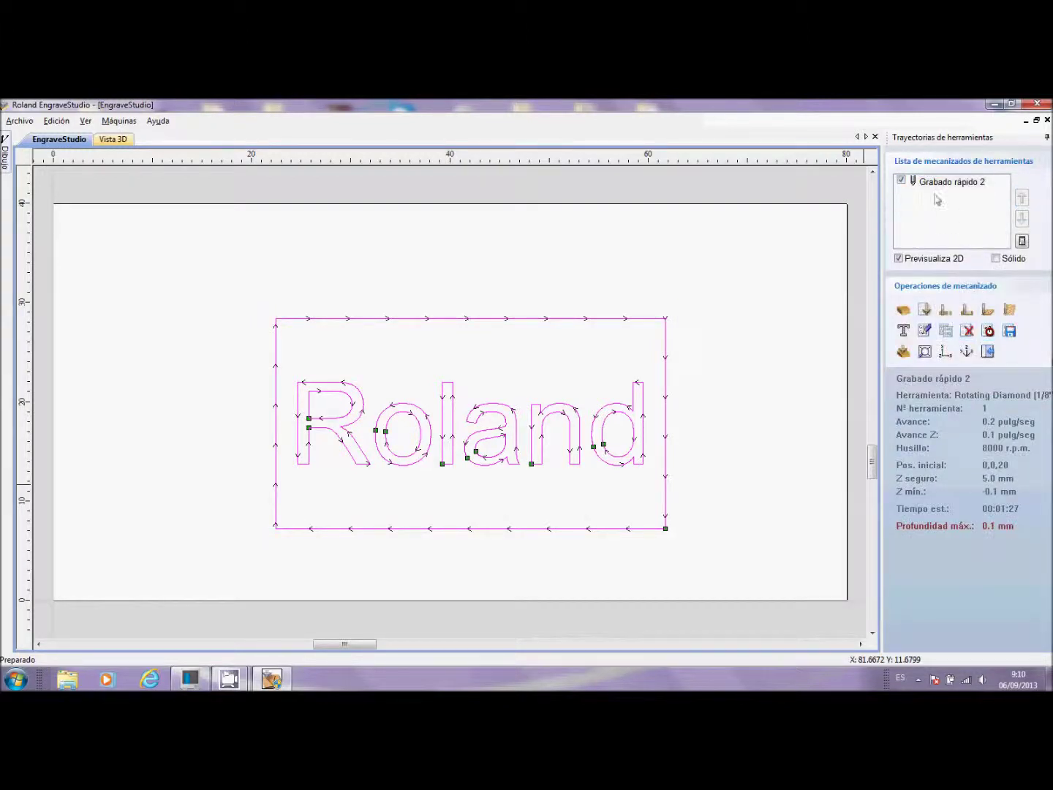
click(926, 331)
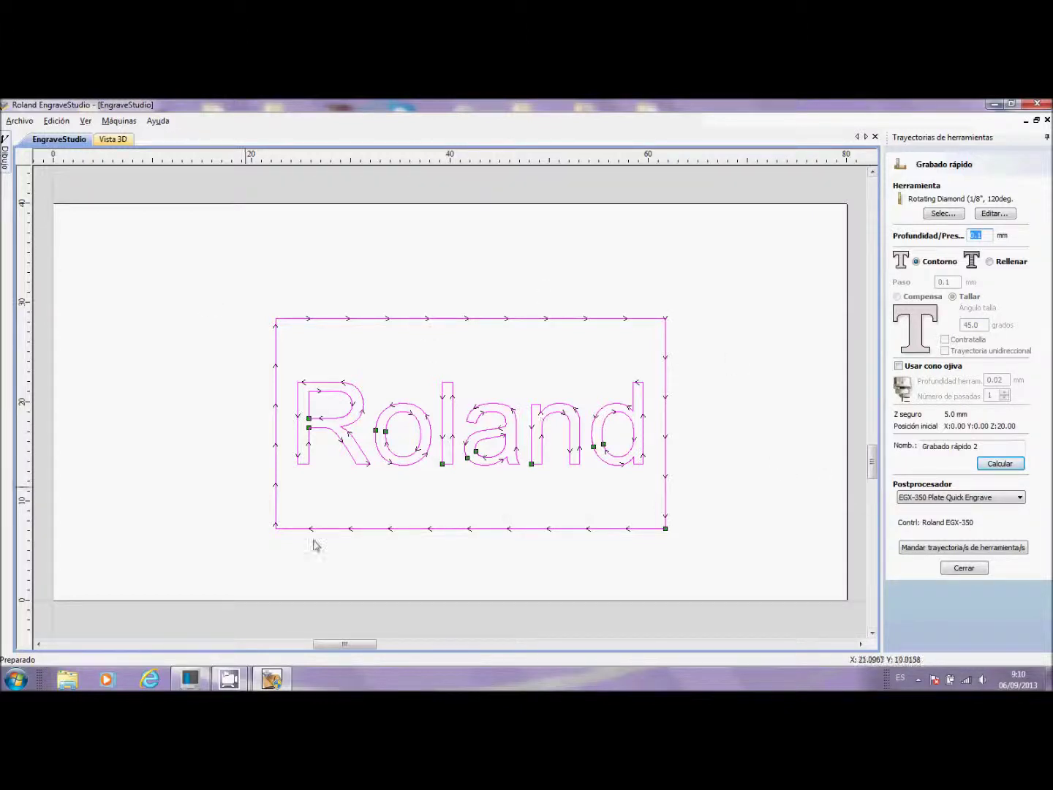
click(991, 263)
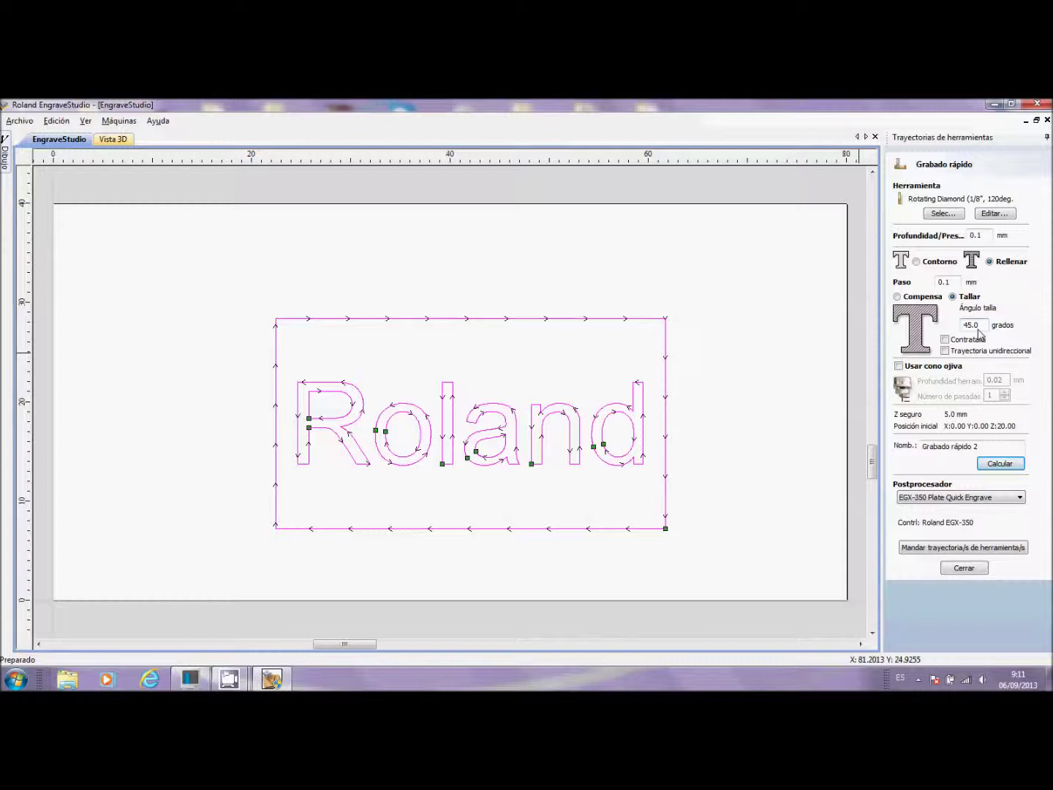
click(945, 340)
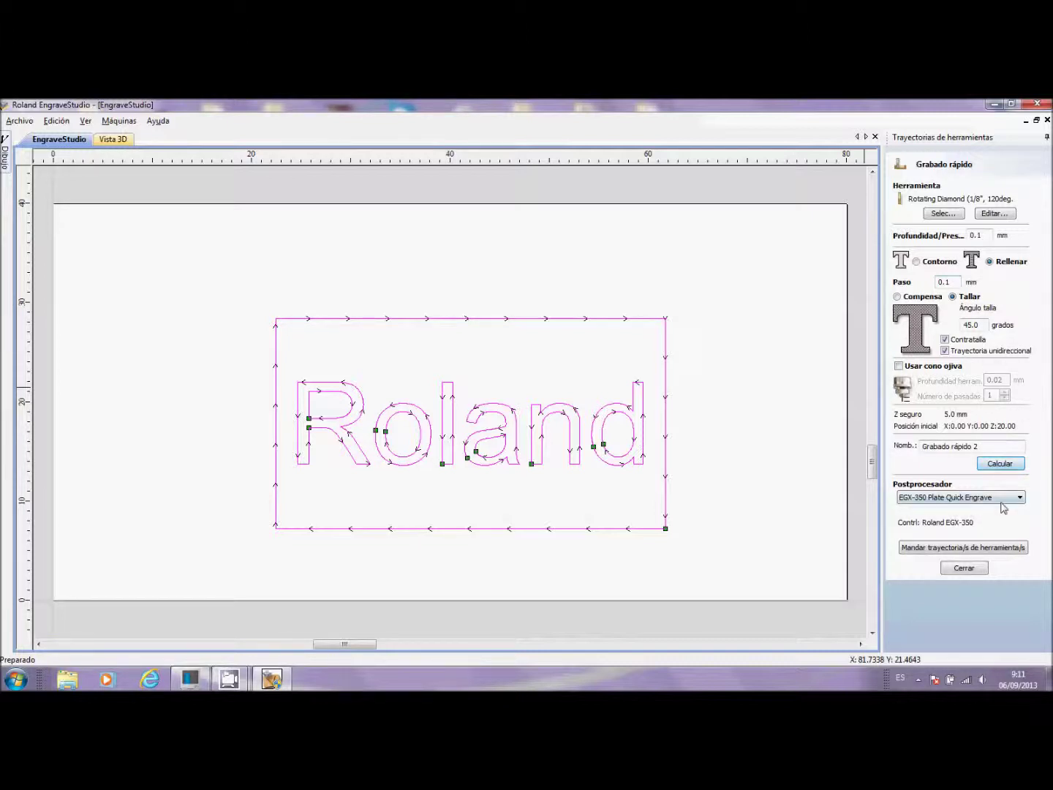
click(1002, 465)
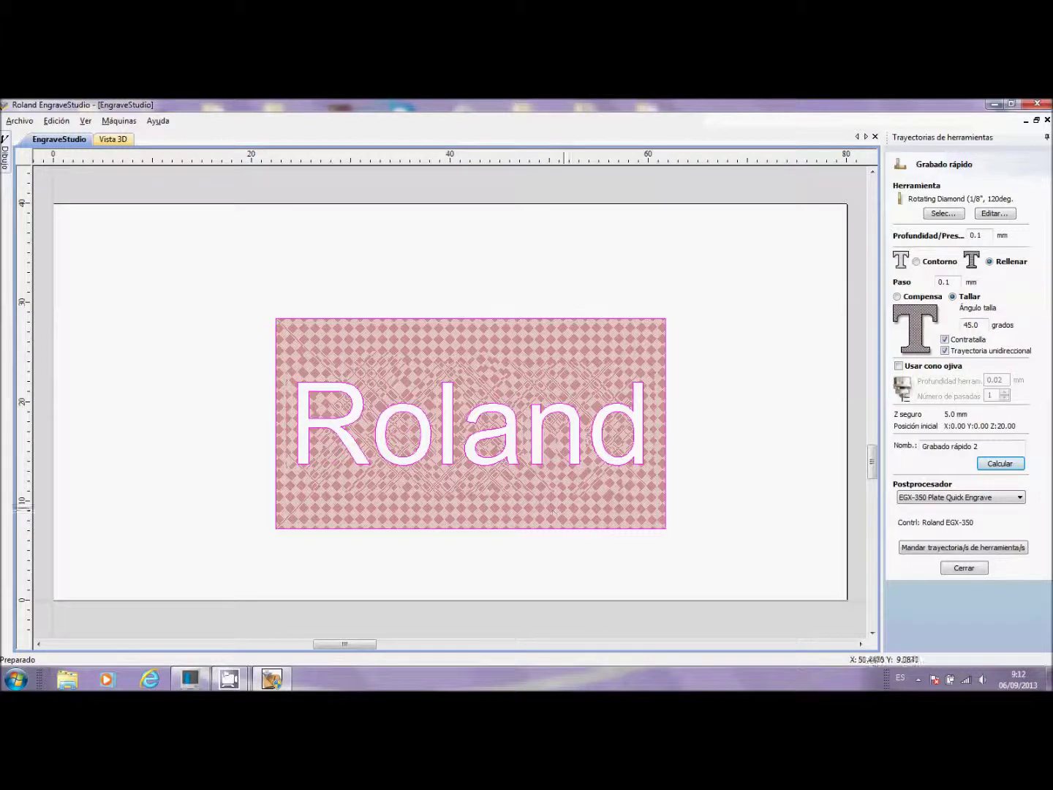
click(960, 569)
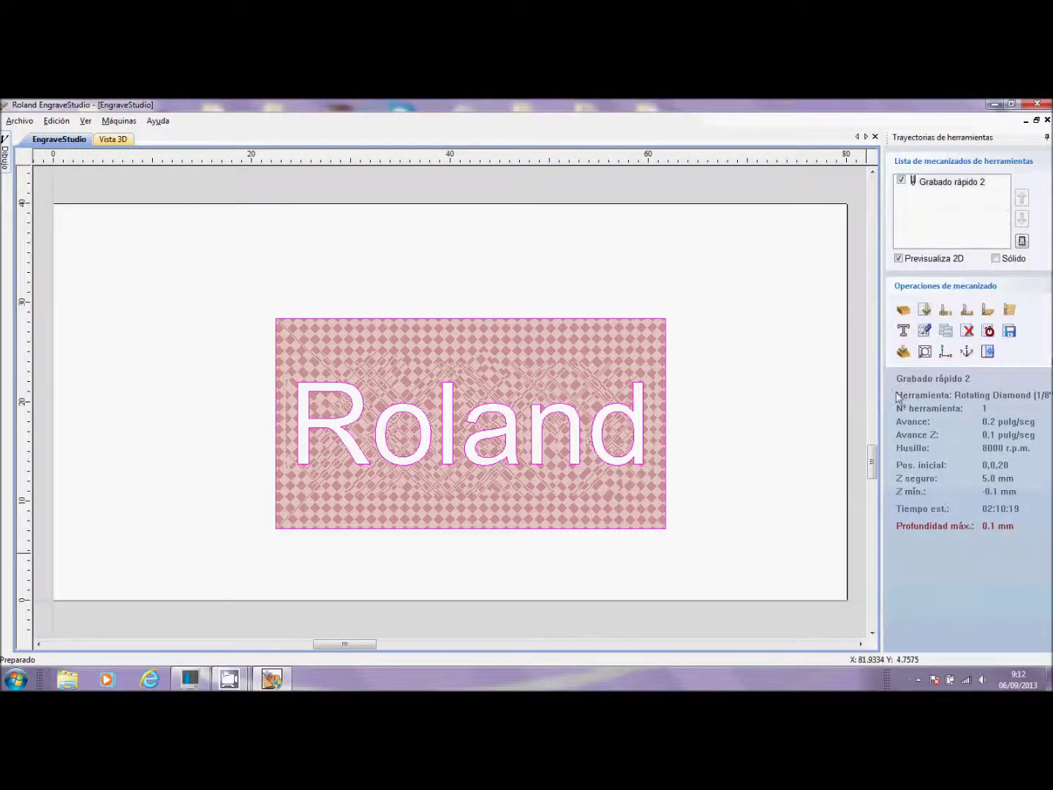
Simulate the cross-hatched fill toolpath in 3D, examine the texture around the Roland letters up close, and reset and close the preview
click(903, 352)
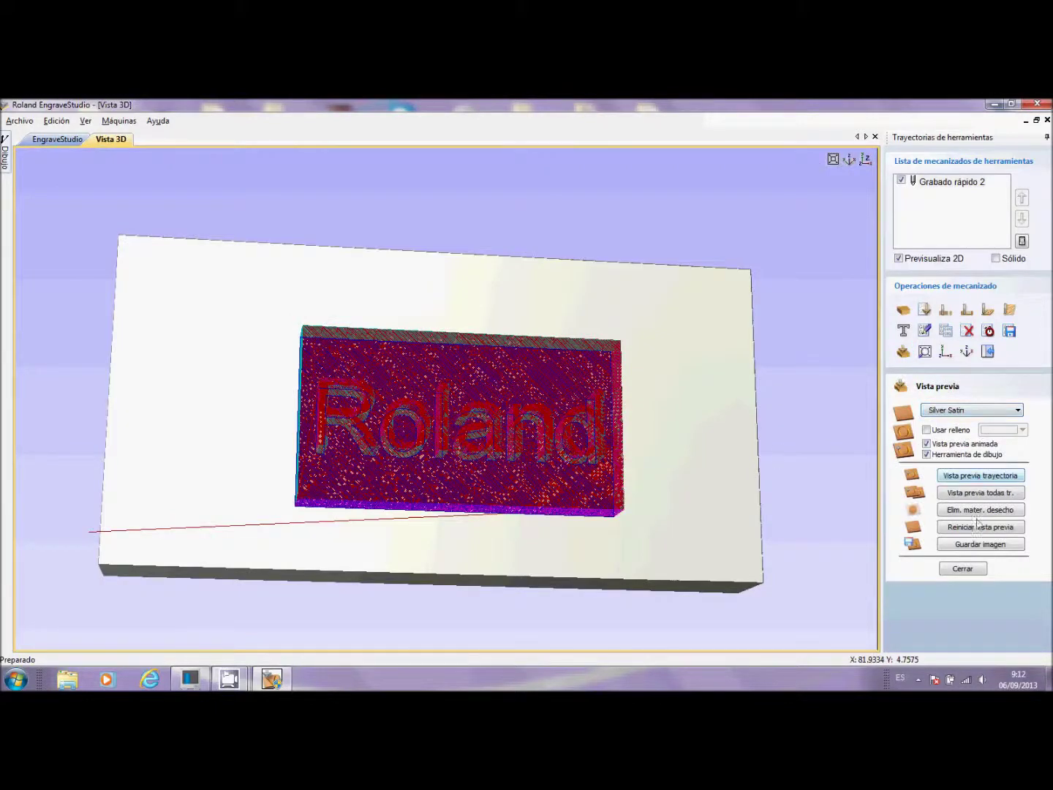
click(975, 476)
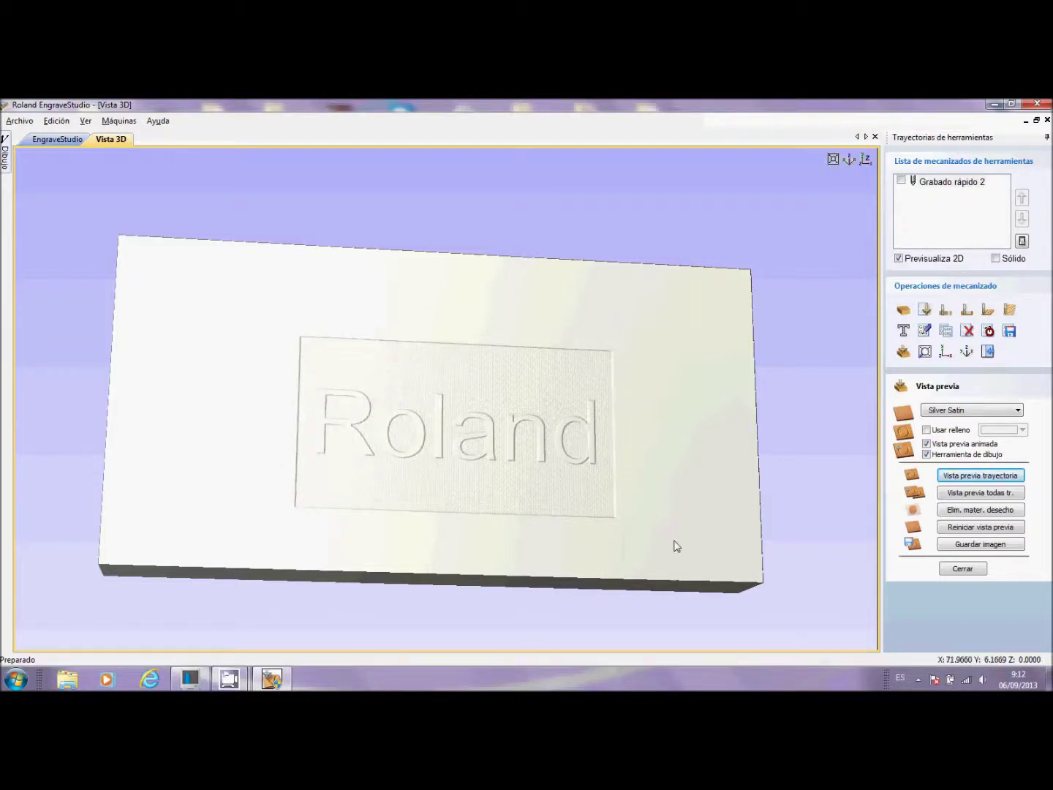
drag(655, 558, 175, 459)
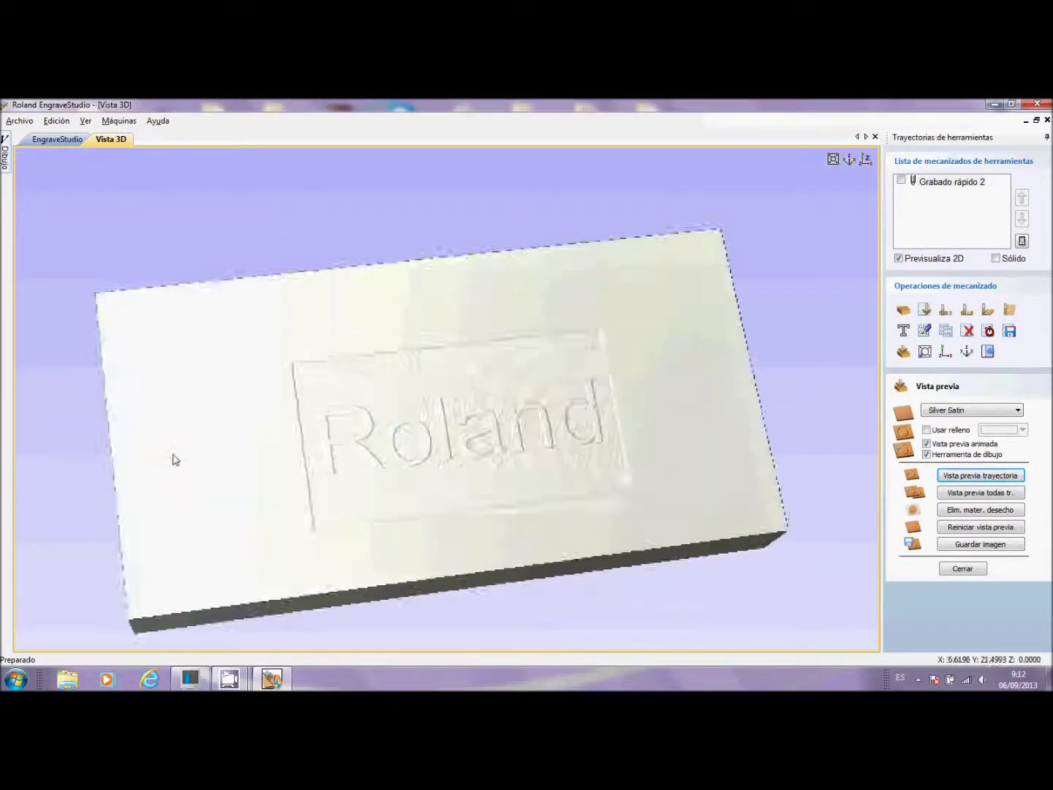
scroll(432, 514, up, 2)
scroll(438, 508, up, 5)
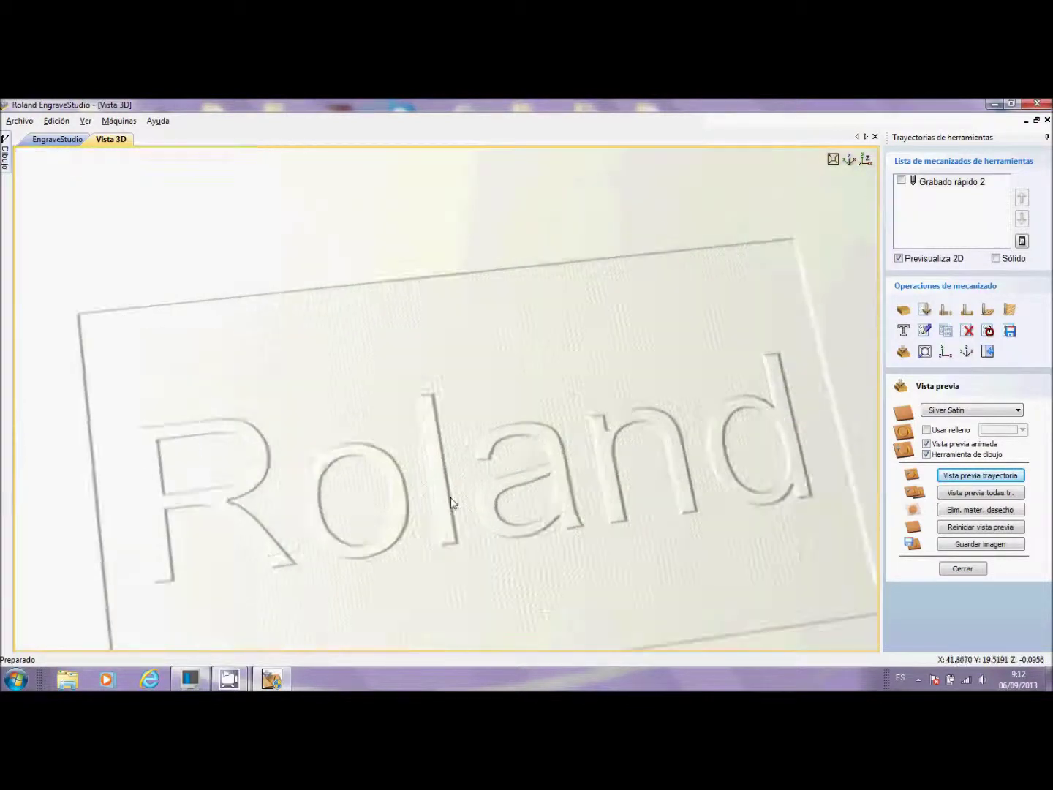
scroll(315, 460, down, 6)
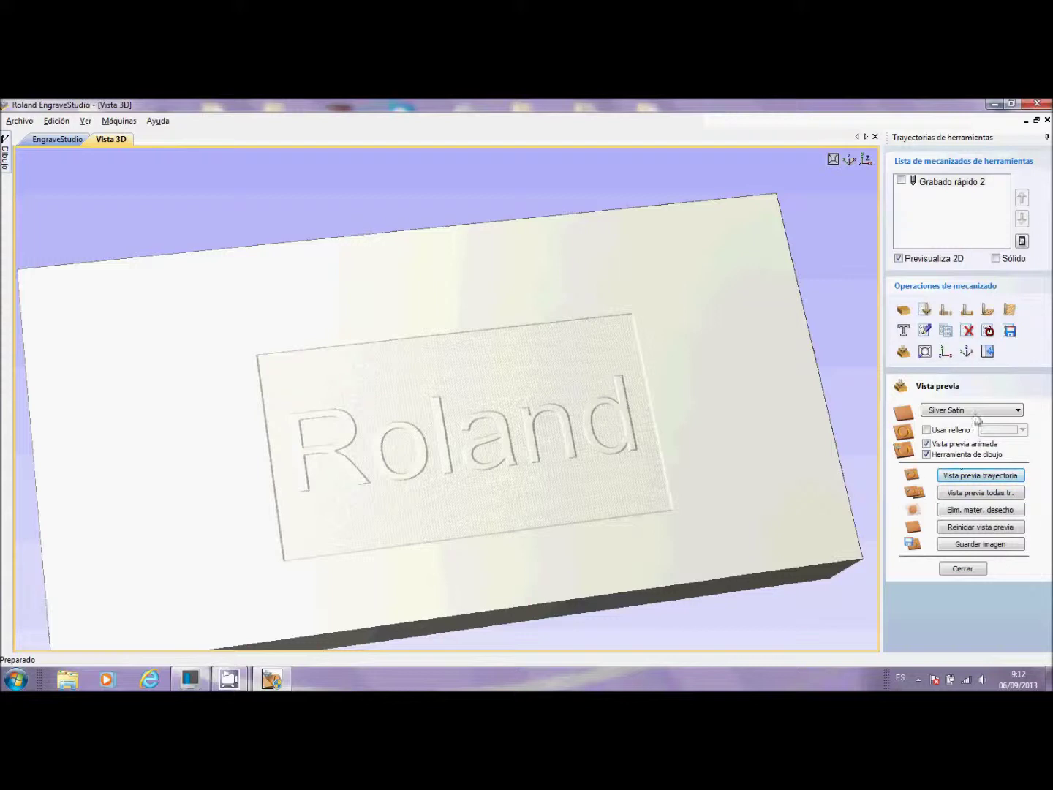
click(959, 529)
click(961, 571)
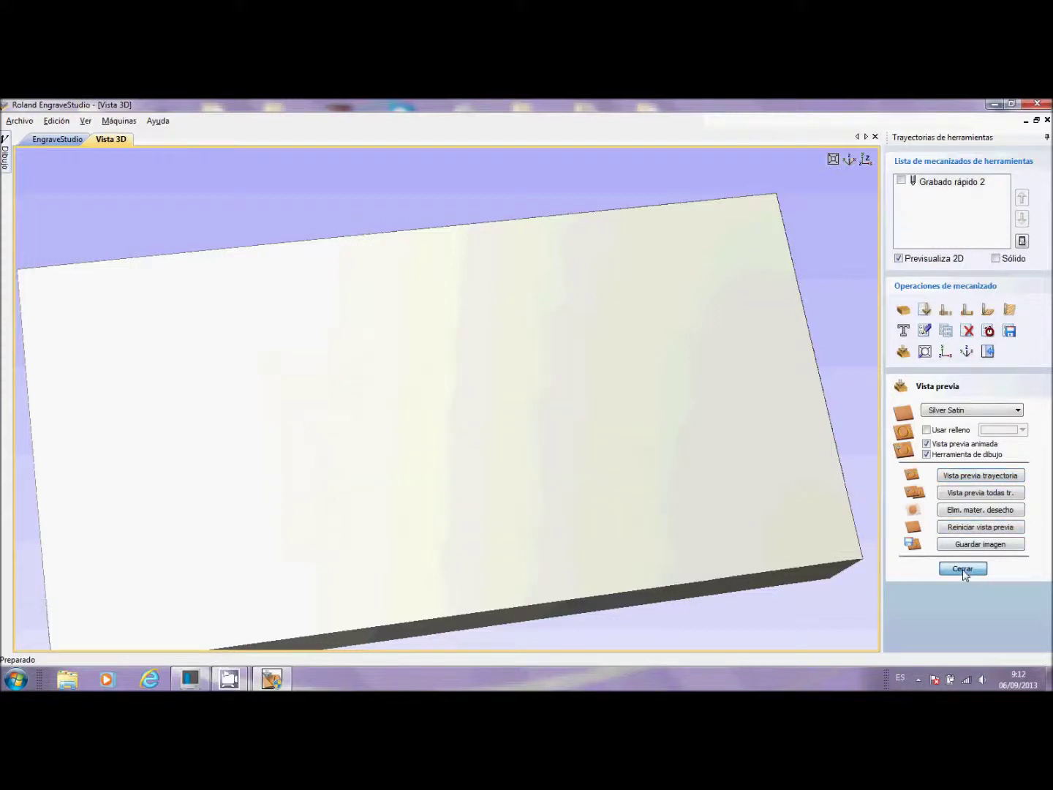
Display the filled quick engraving toolpath, review its settings and delete it
click(901, 181)
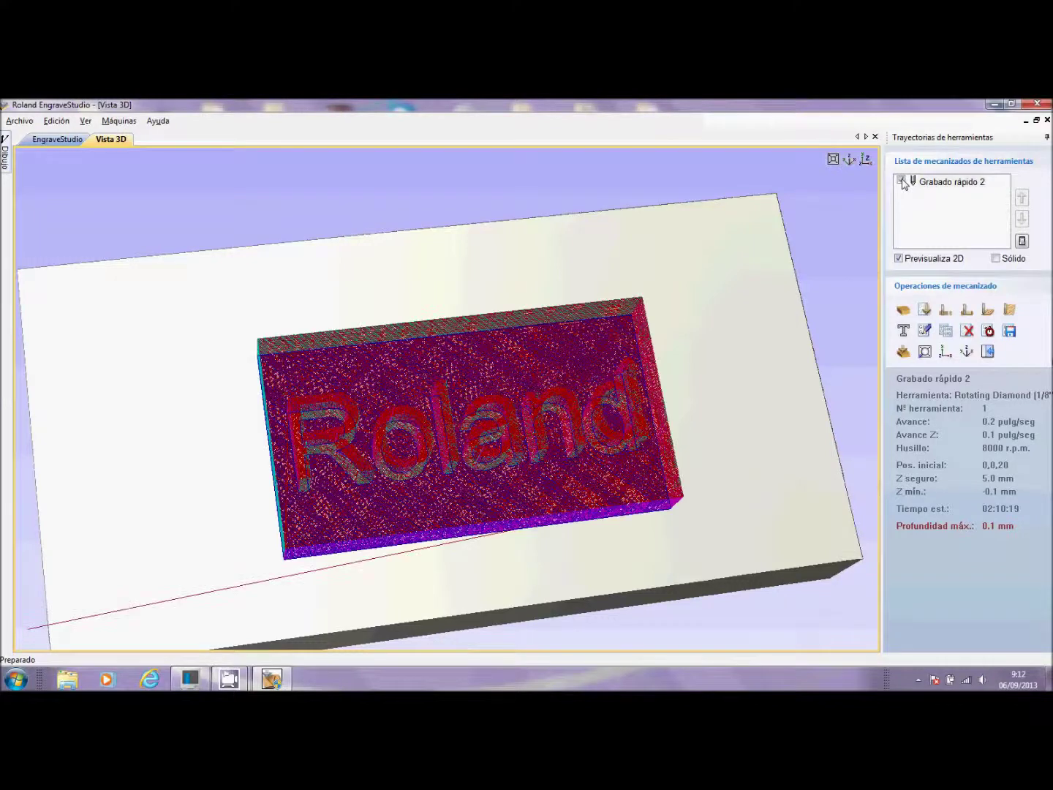
click(926, 330)
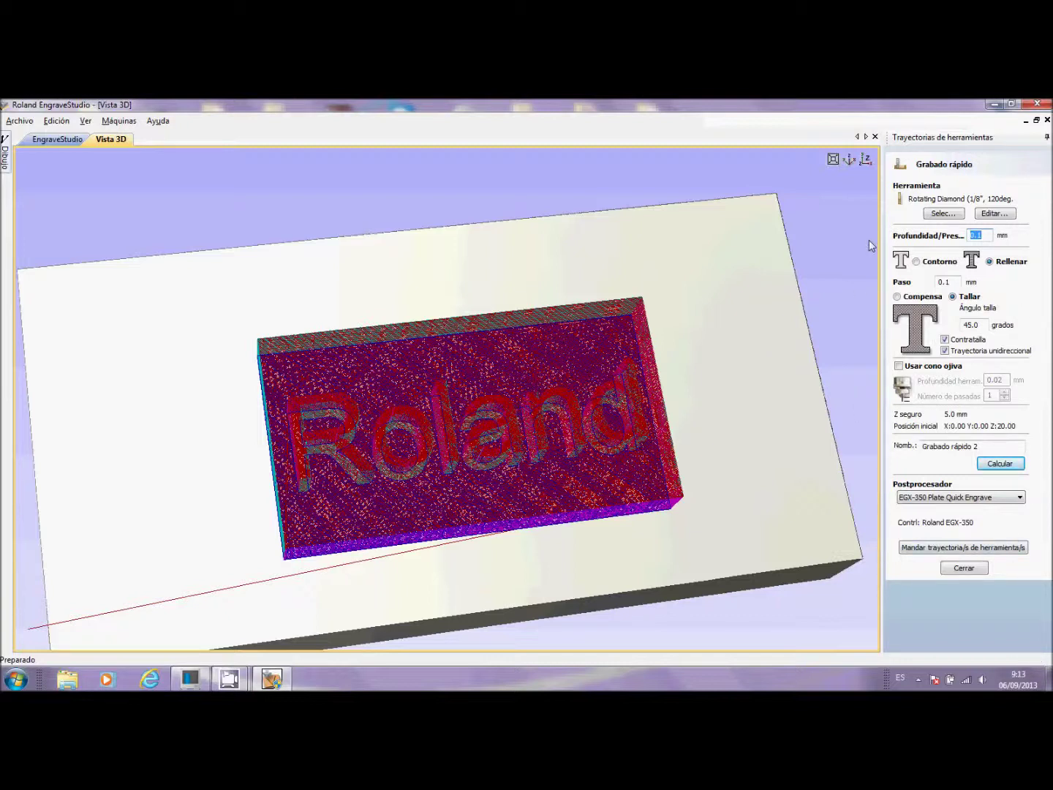
click(964, 569)
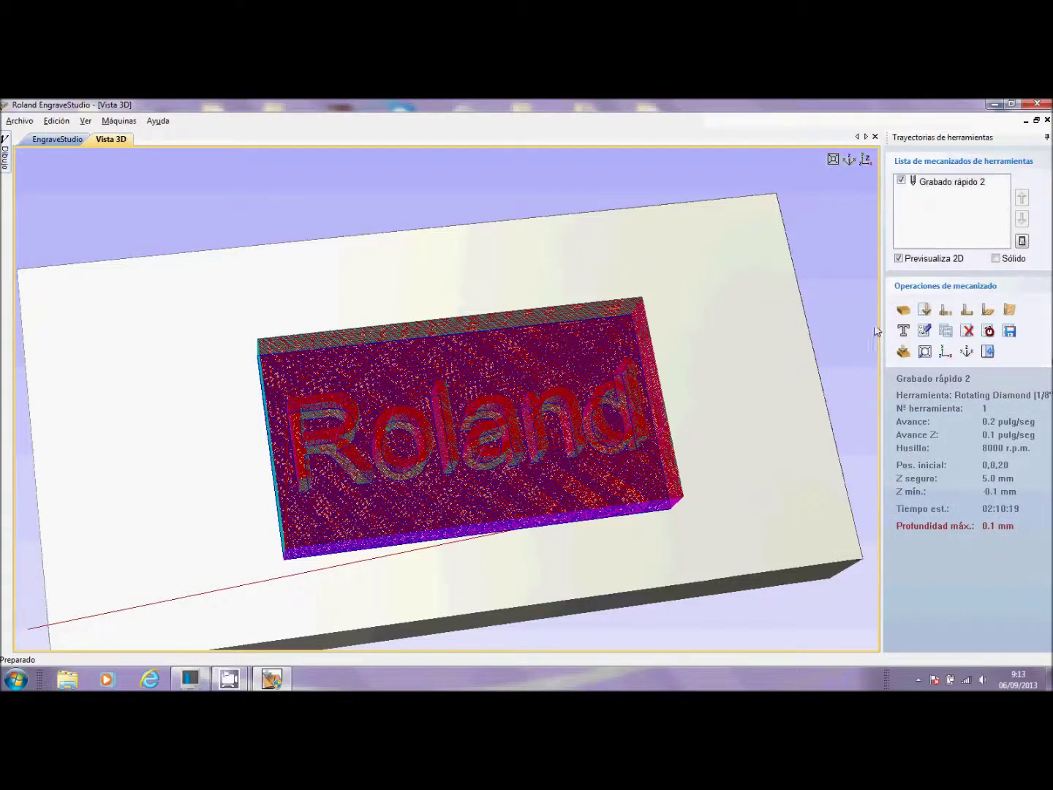
click(968, 331)
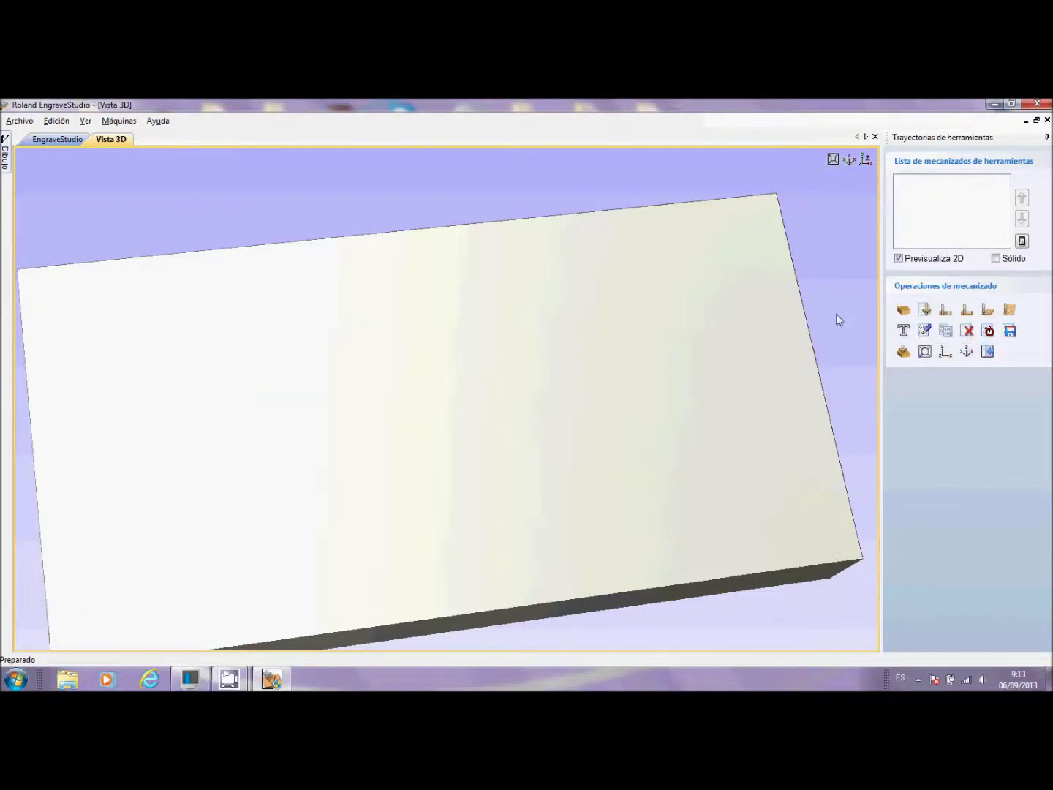
Delete the framed Roland text and its rectangle from the 2D drawing
click(57, 139)
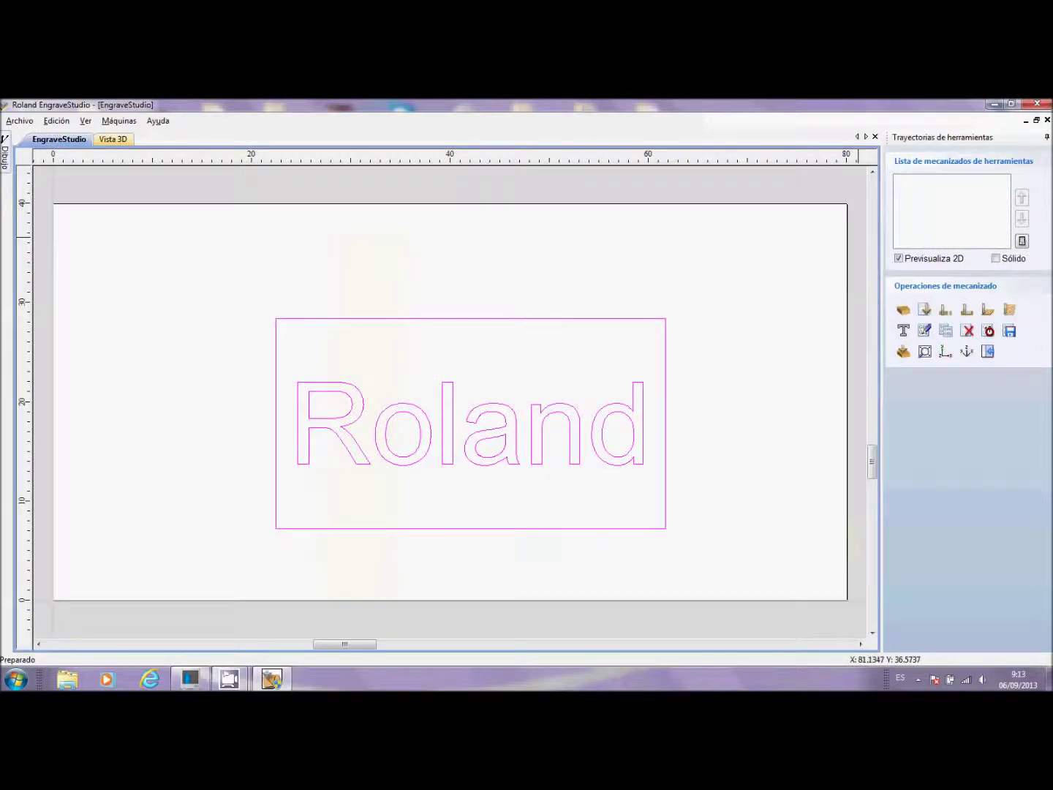
drag(209, 262, 759, 582)
key(Delete)
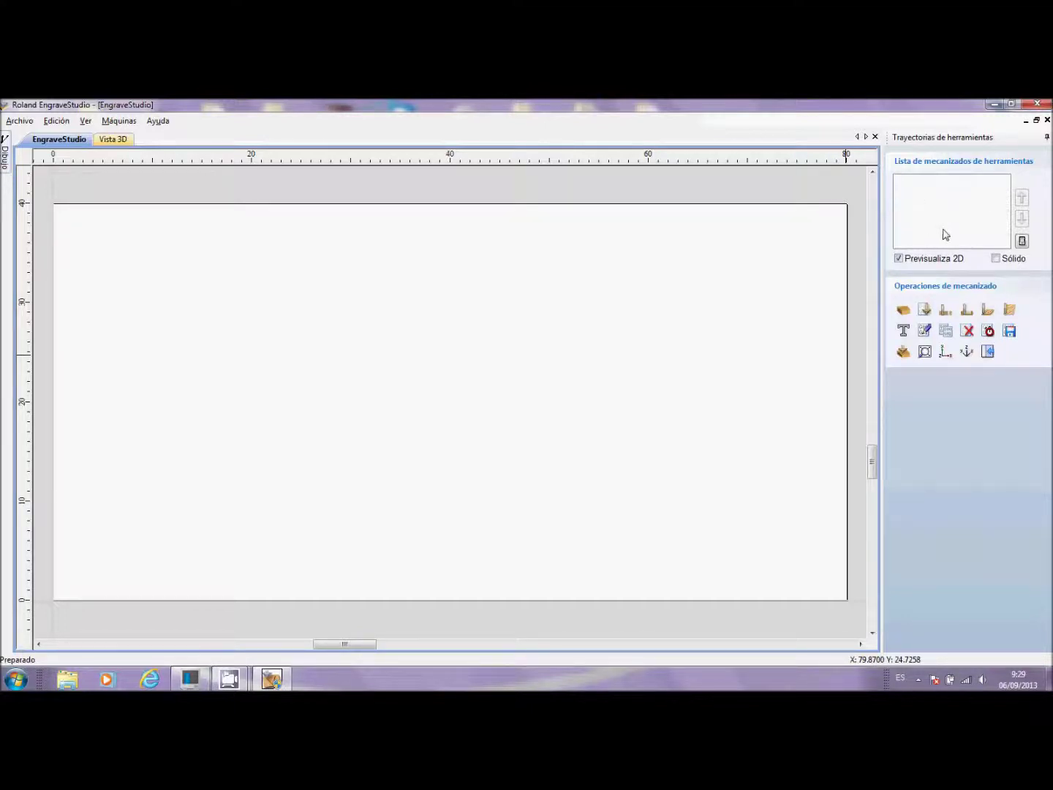
Import the vectors of logo Roland.ai from the Logos folder into the 2D drawing
mouse_move(6, 155)
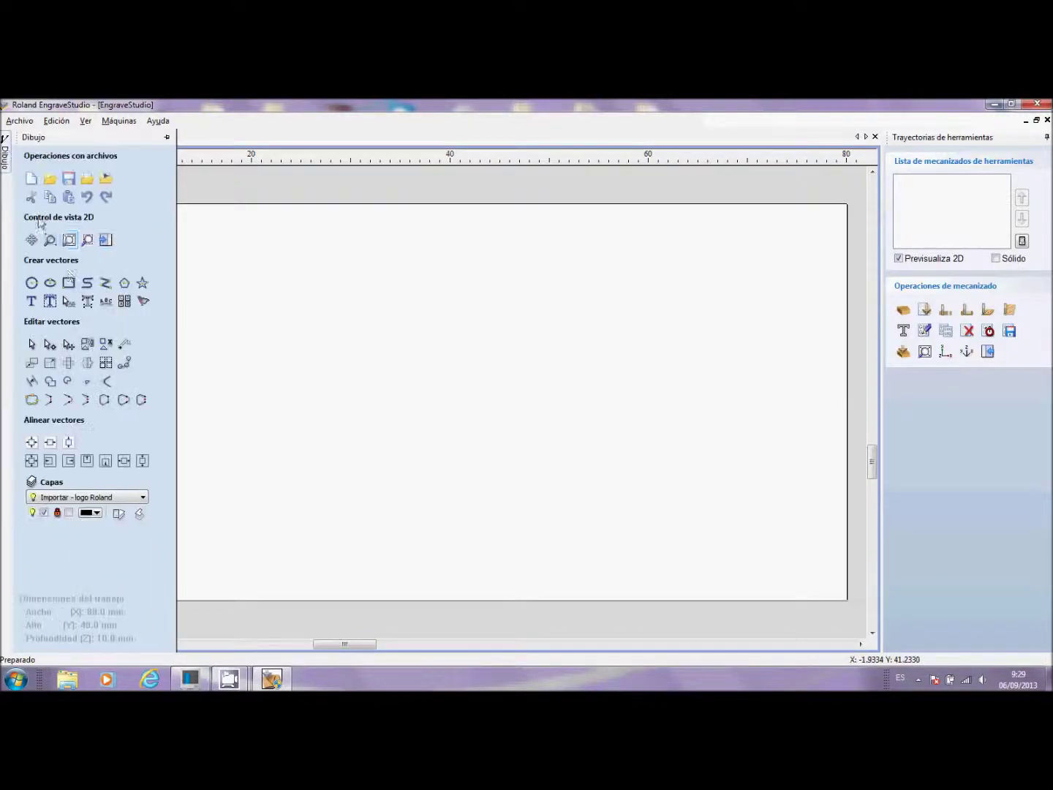
click(87, 180)
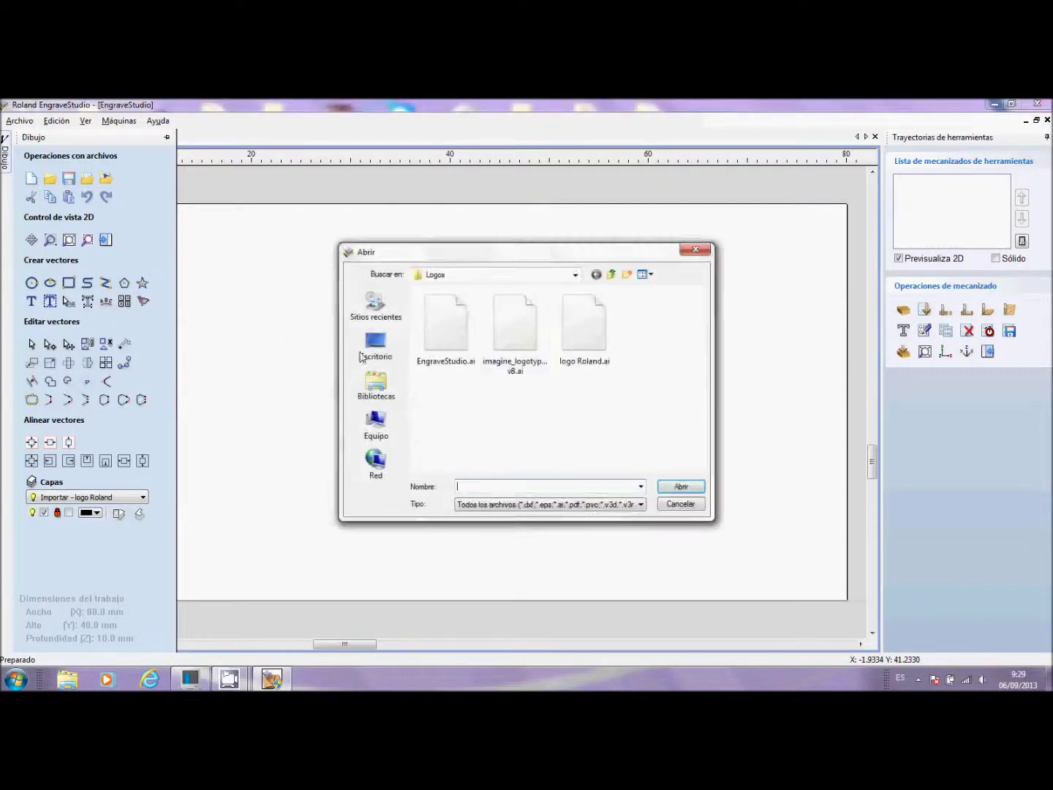
click(598, 357)
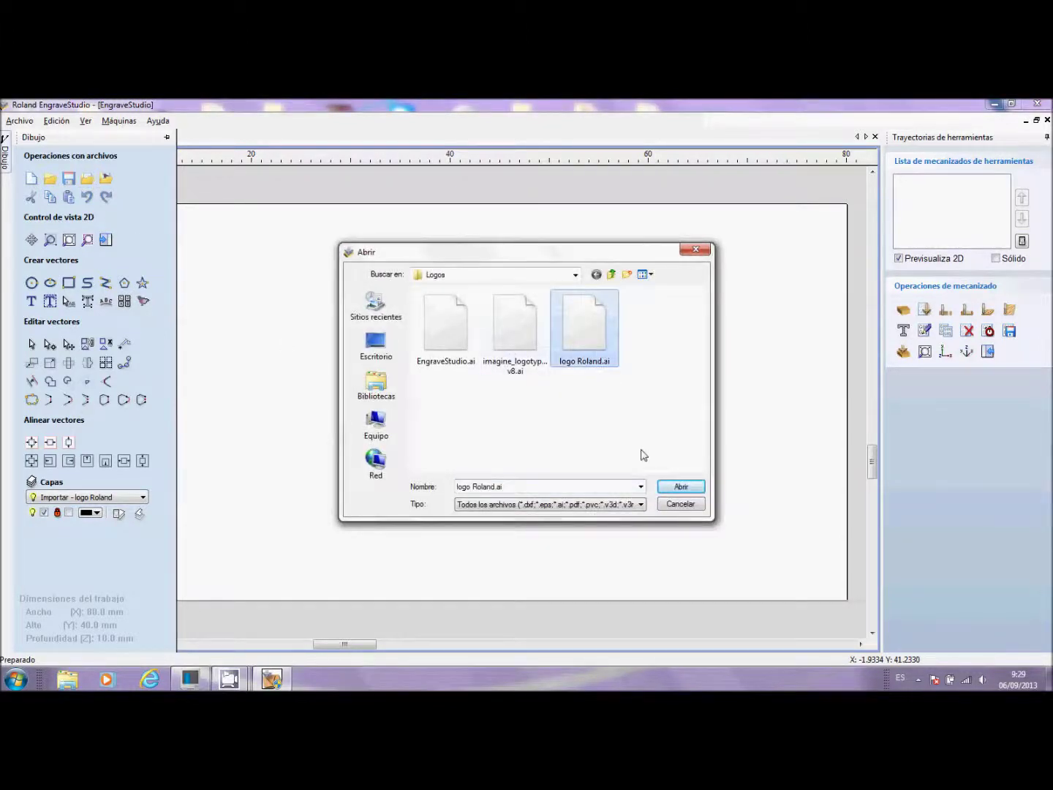
click(669, 489)
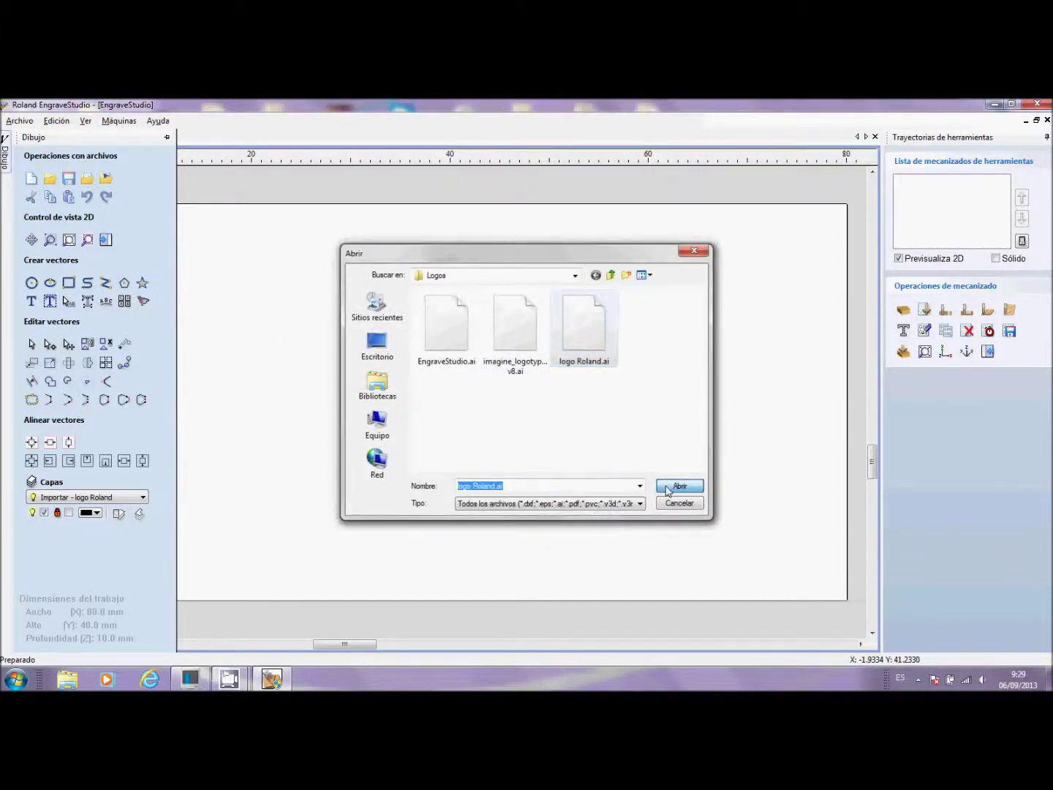
click(167, 137)
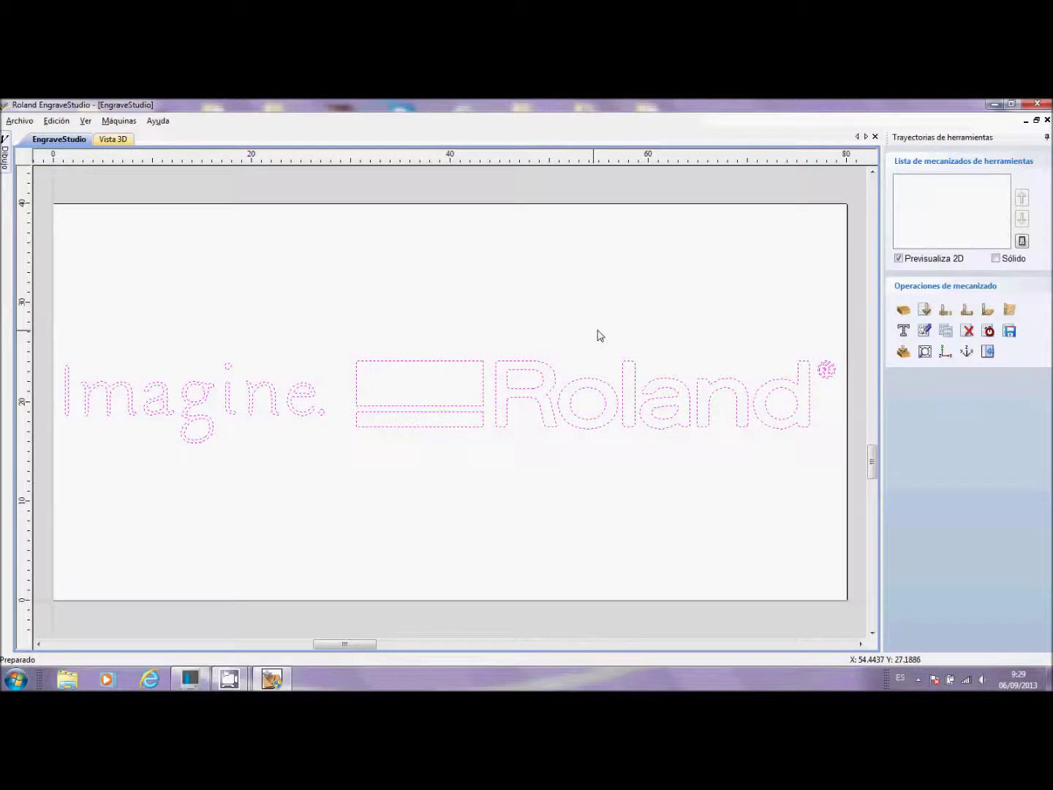
Calculate a 0.1 mm deep outline quick engraving of the imported logo with the Diamond 90-degree tool
click(903, 330)
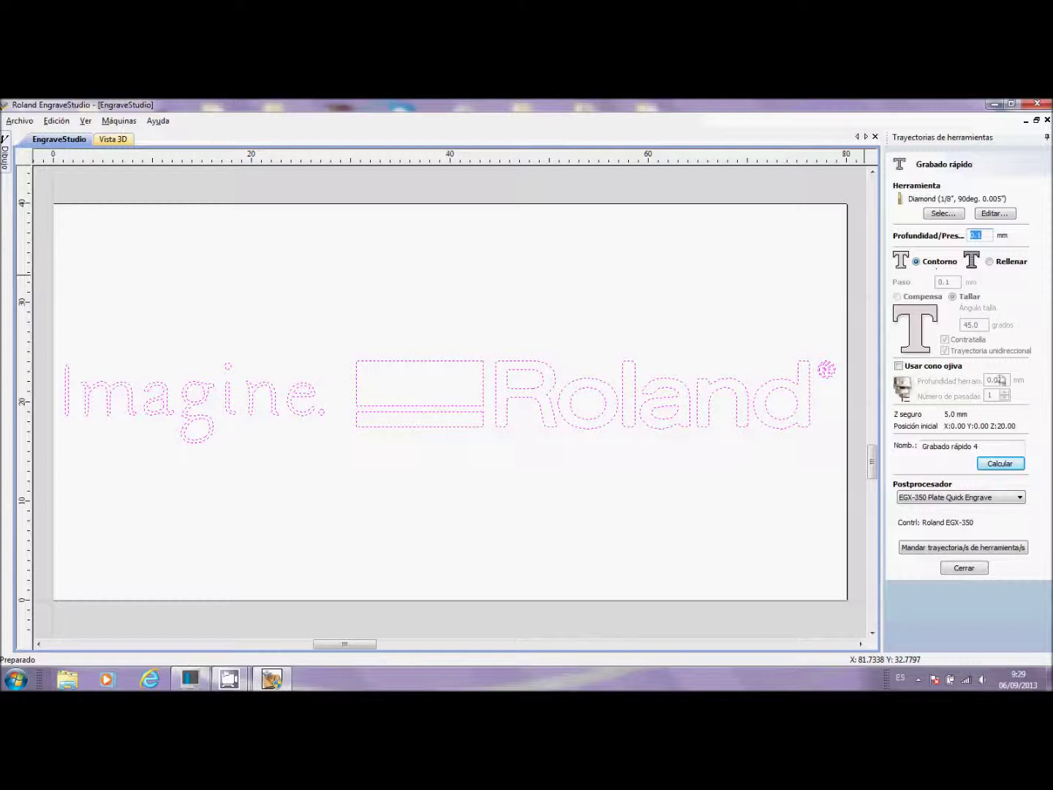
click(1004, 466)
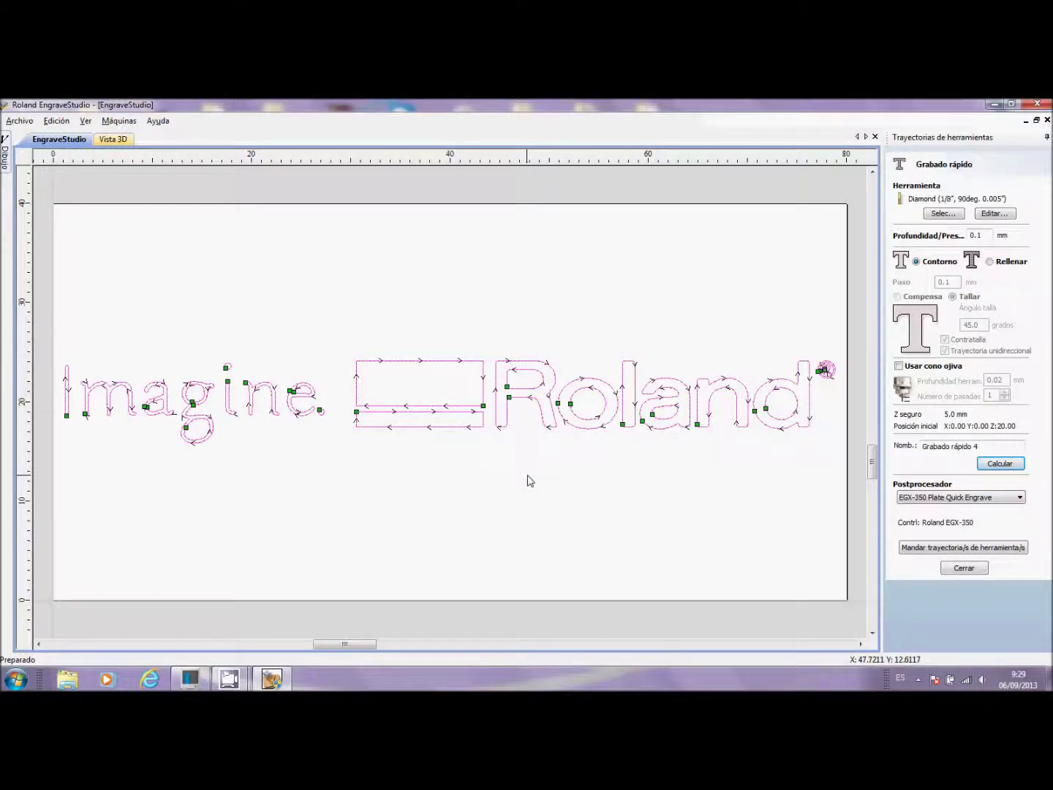
click(973, 569)
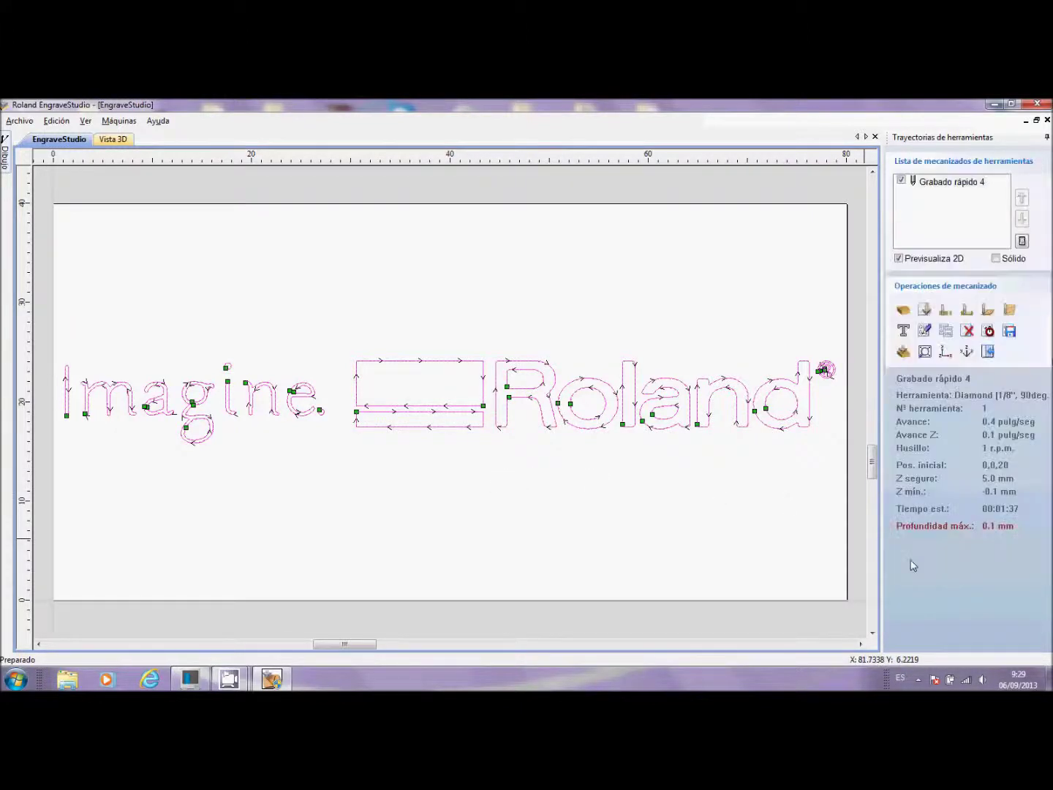
Reopen the logo's quick engraving toolpath for editing, recalculate it as a 0.1 mm outline and close its settings
click(962, 184)
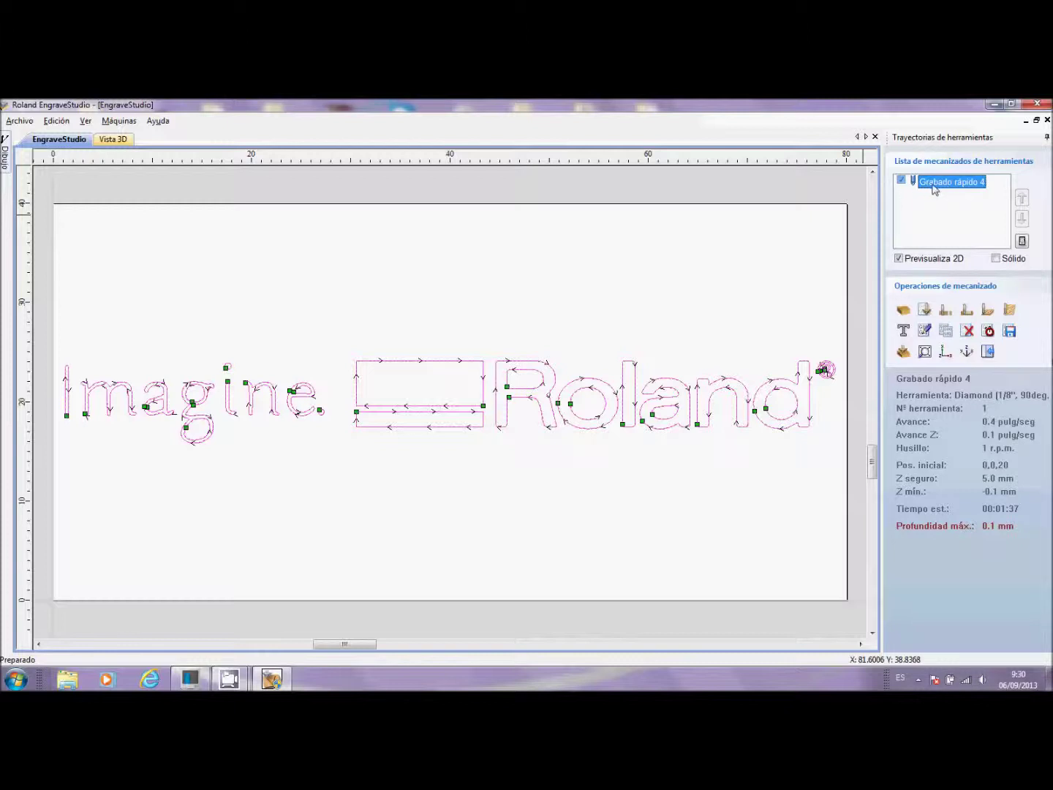
click(925, 332)
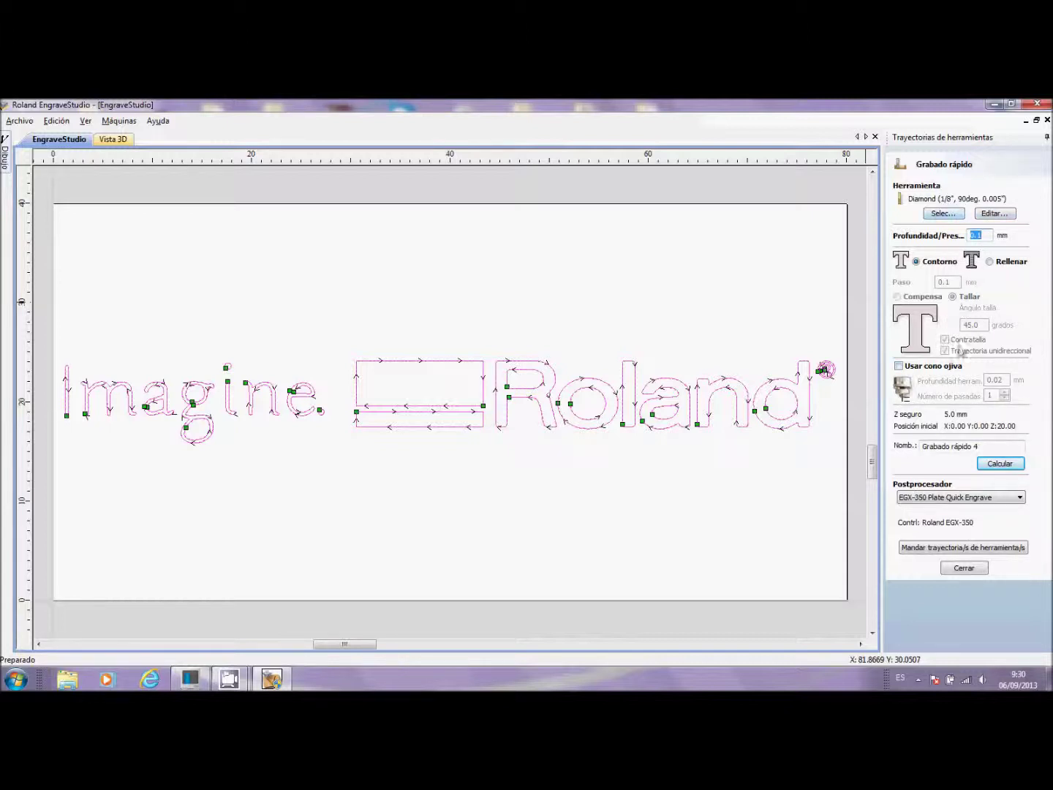
click(999, 464)
click(966, 568)
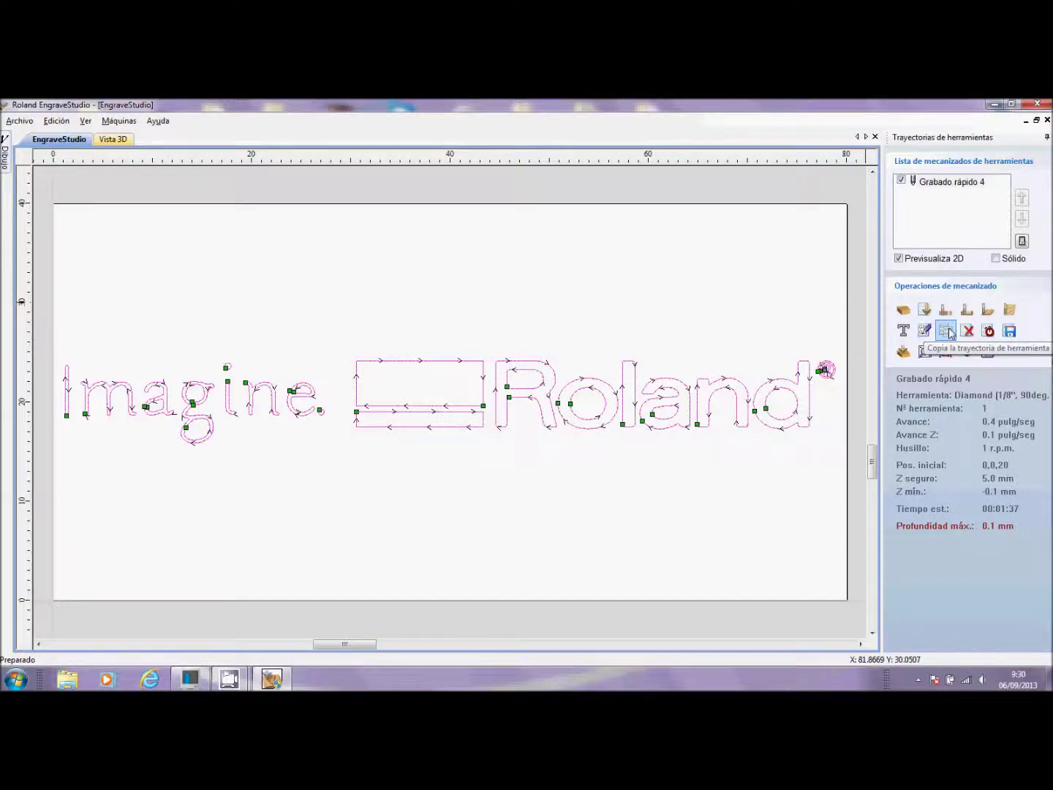
Duplicate the Grabado rápido 4 toolpath and delete the copy
click(955, 185)
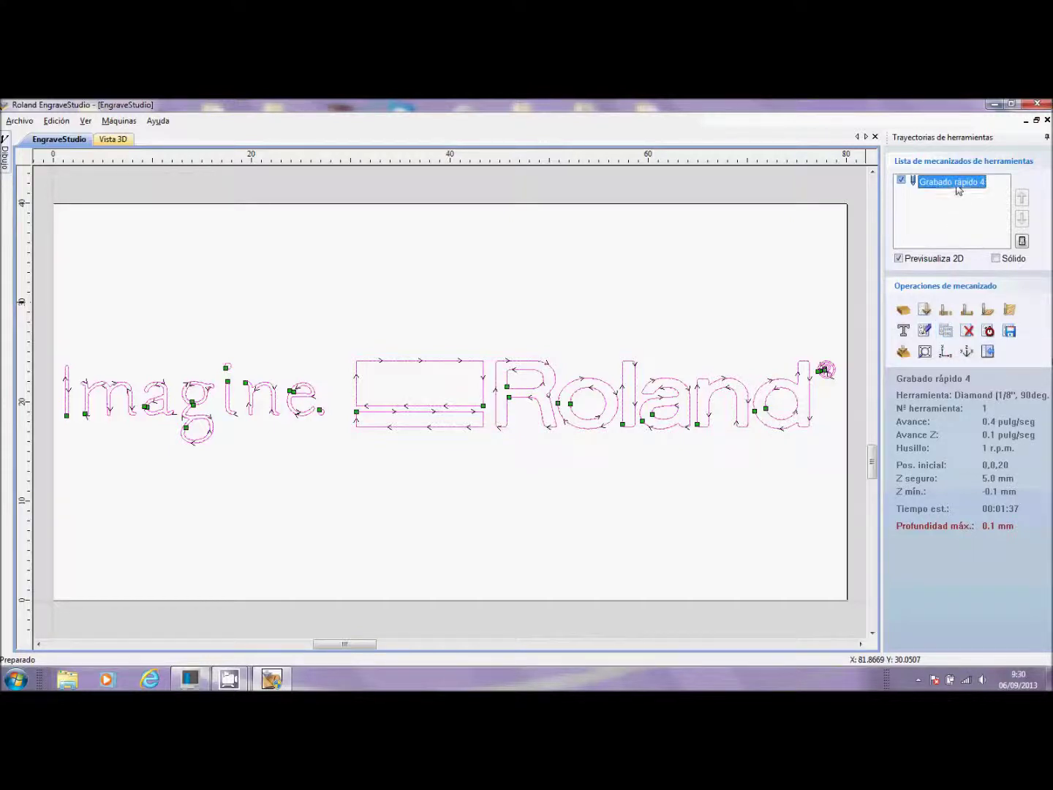
click(946, 331)
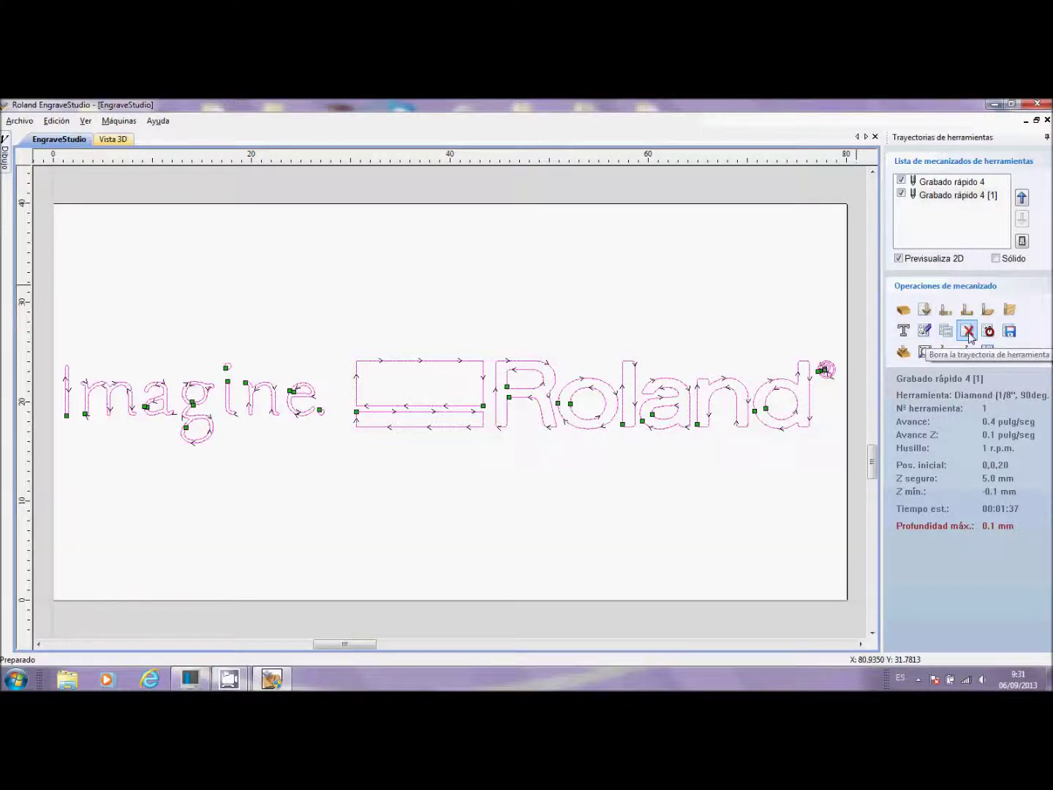
click(951, 196)
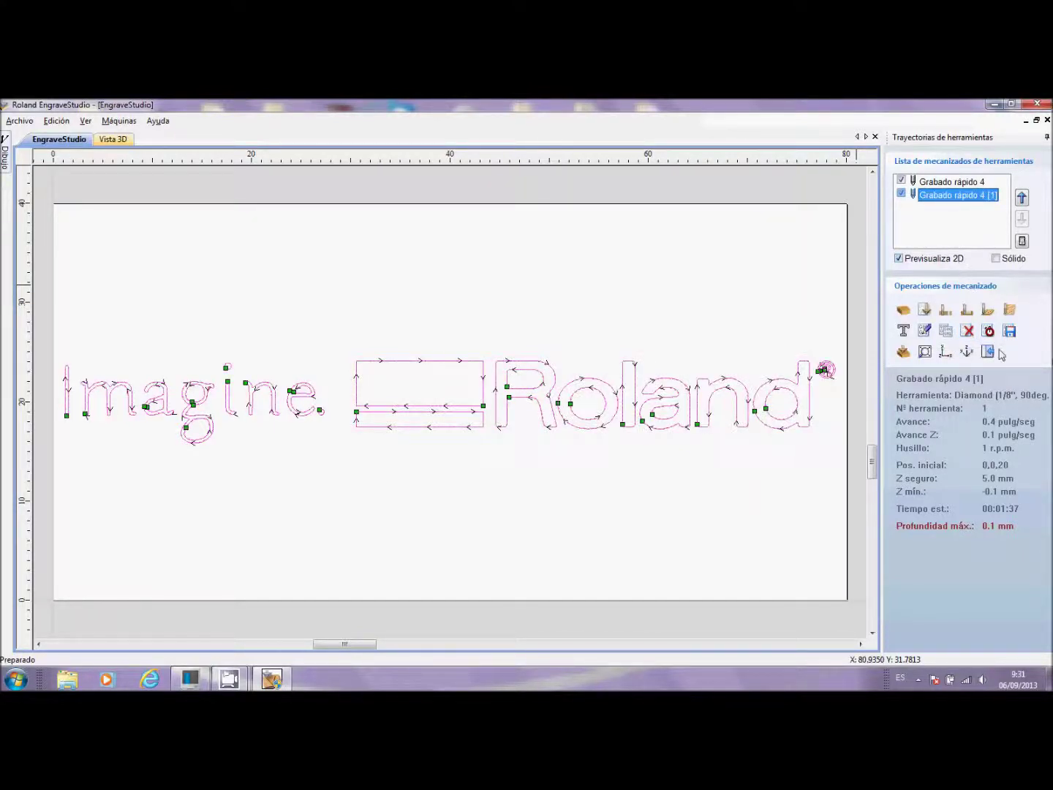
click(967, 333)
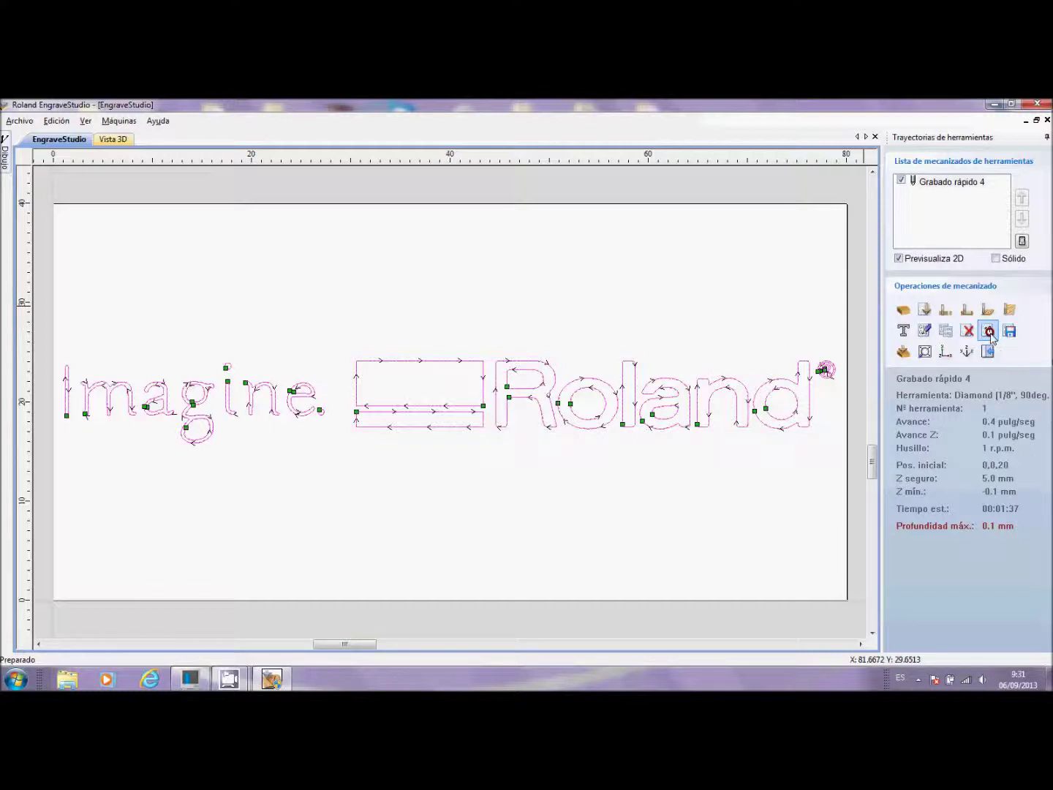
Review the estimated machining time of the logo toolpath and the rapid speed and scale factor behind it
click(958, 183)
click(988, 331)
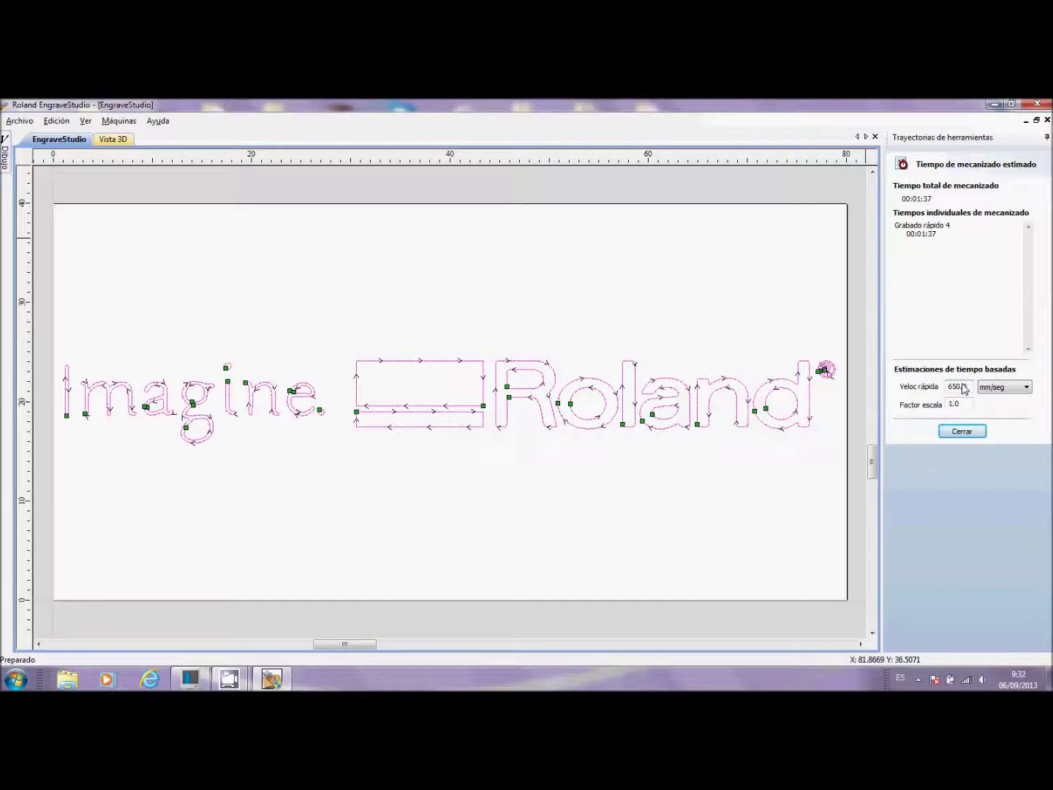
click(961, 431)
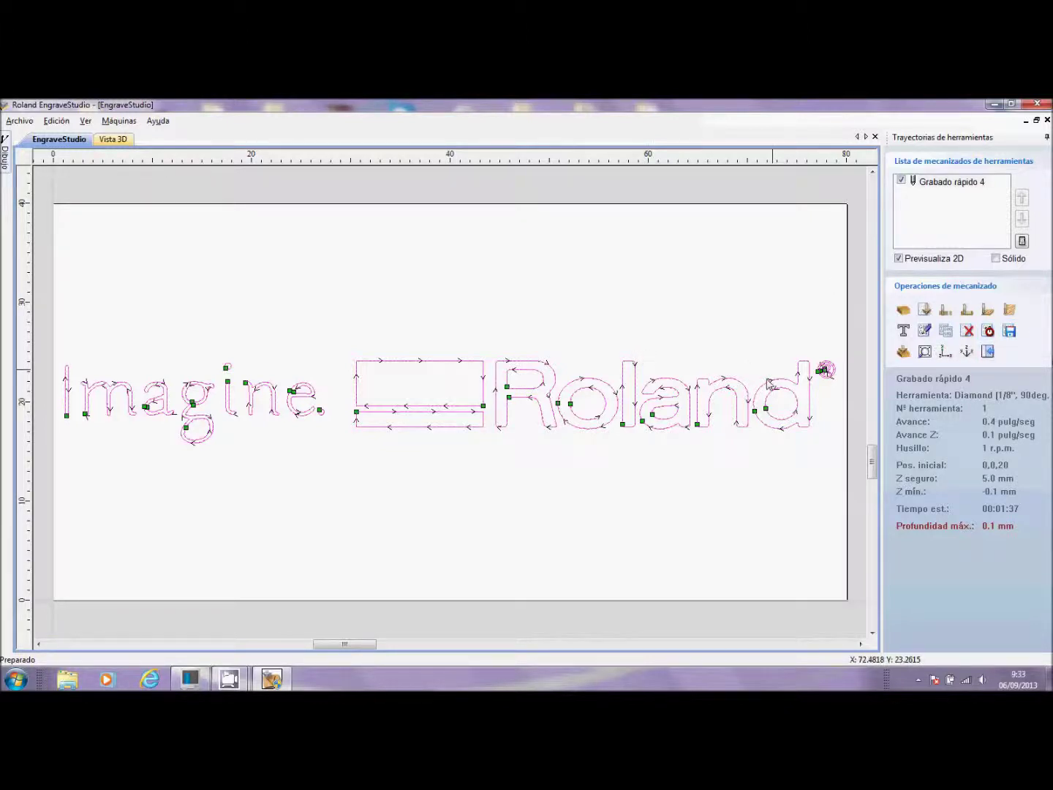
Review the toolpath saving options for Grabado rápido 4, switching the output of all visible toolpaths to one file on and off
click(949, 185)
click(1009, 333)
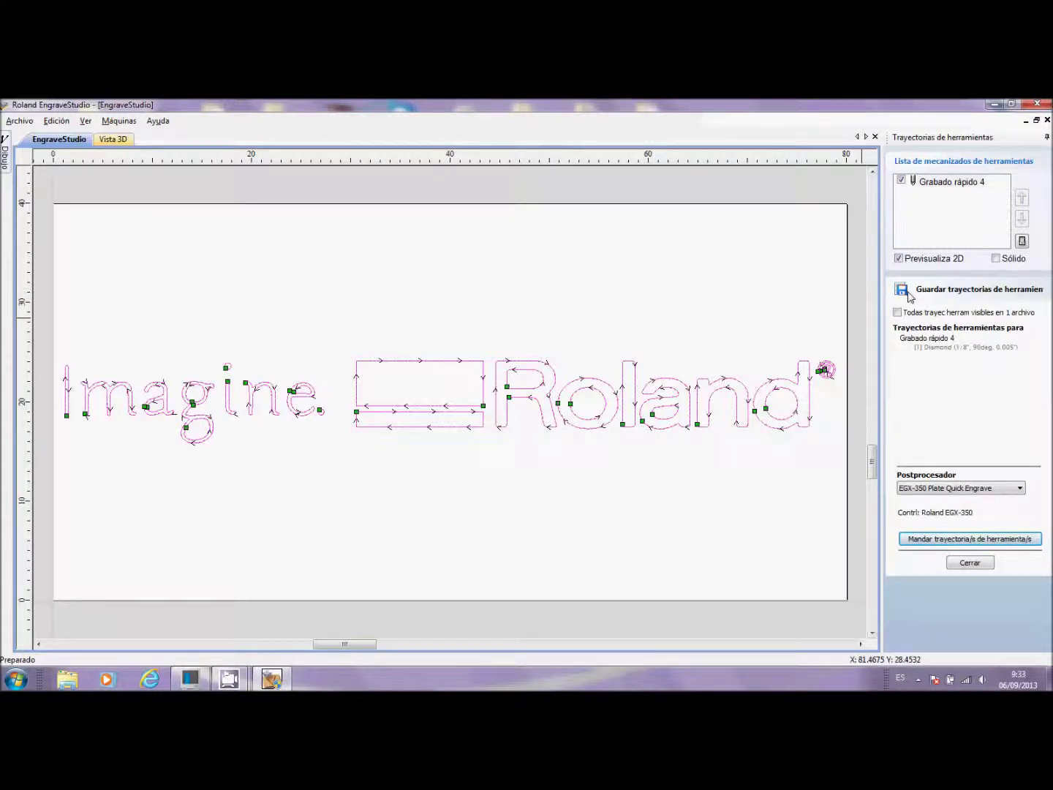
click(938, 188)
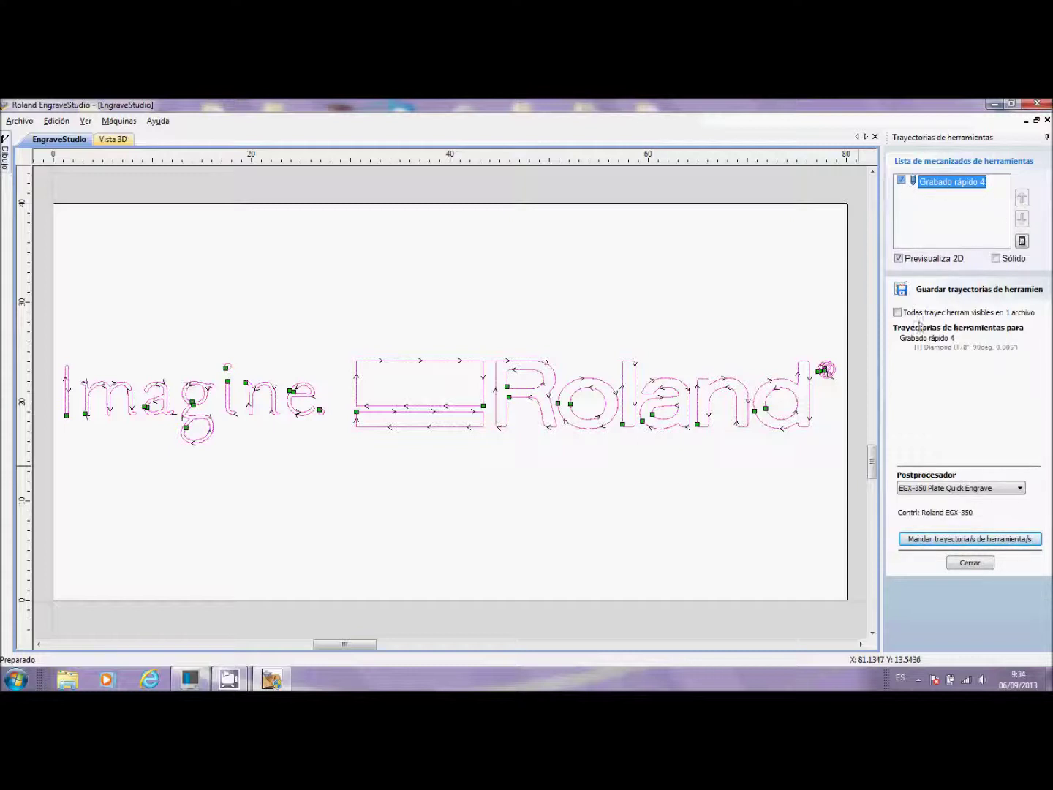
click(898, 313)
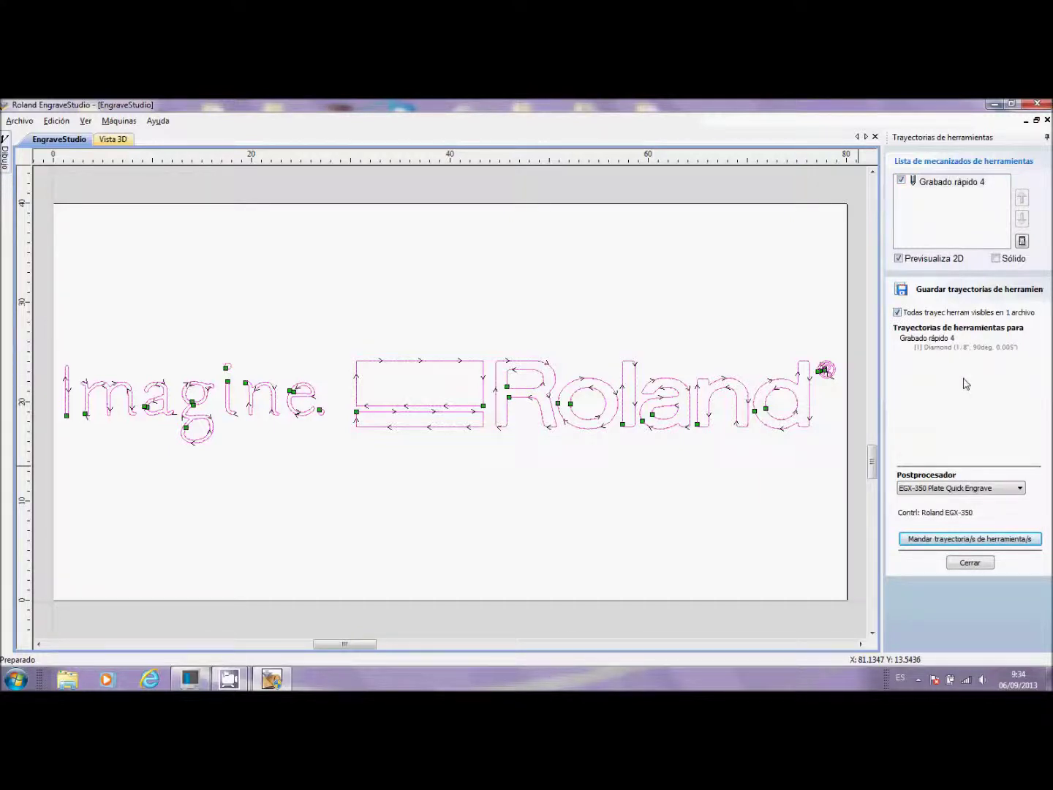
click(897, 313)
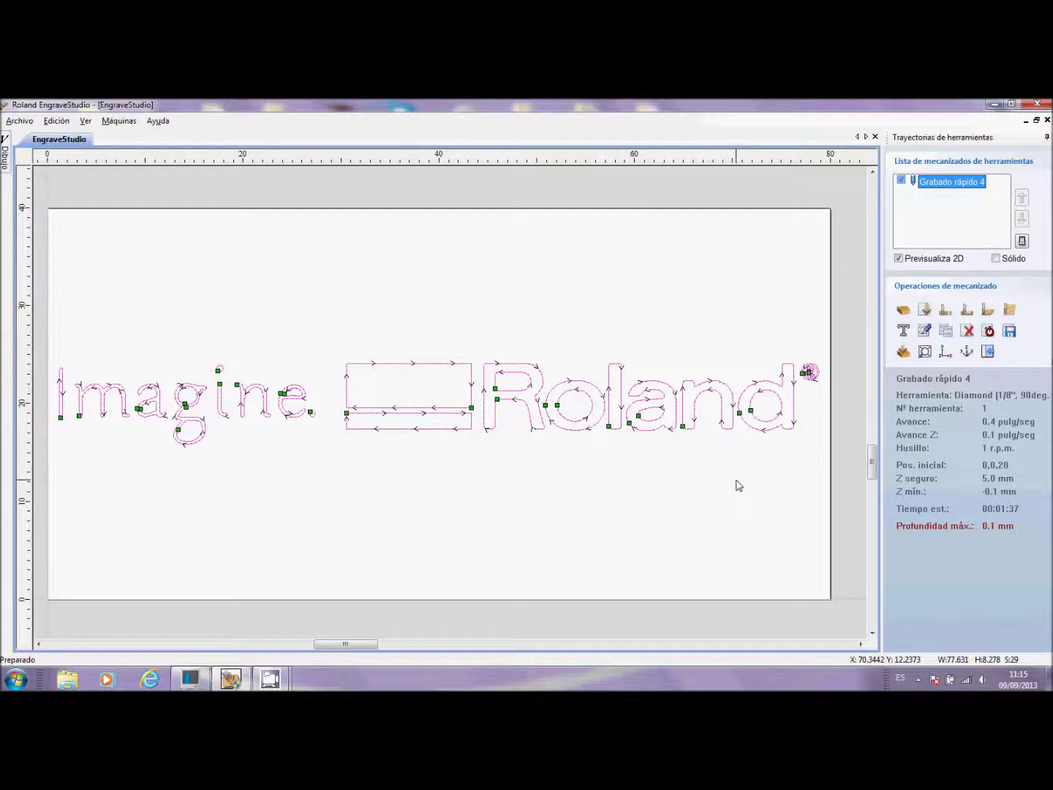
Simulate the logo's outline toolpath in 3D on Silver Satin and examine the engraved plate tilted and up close
click(904, 351)
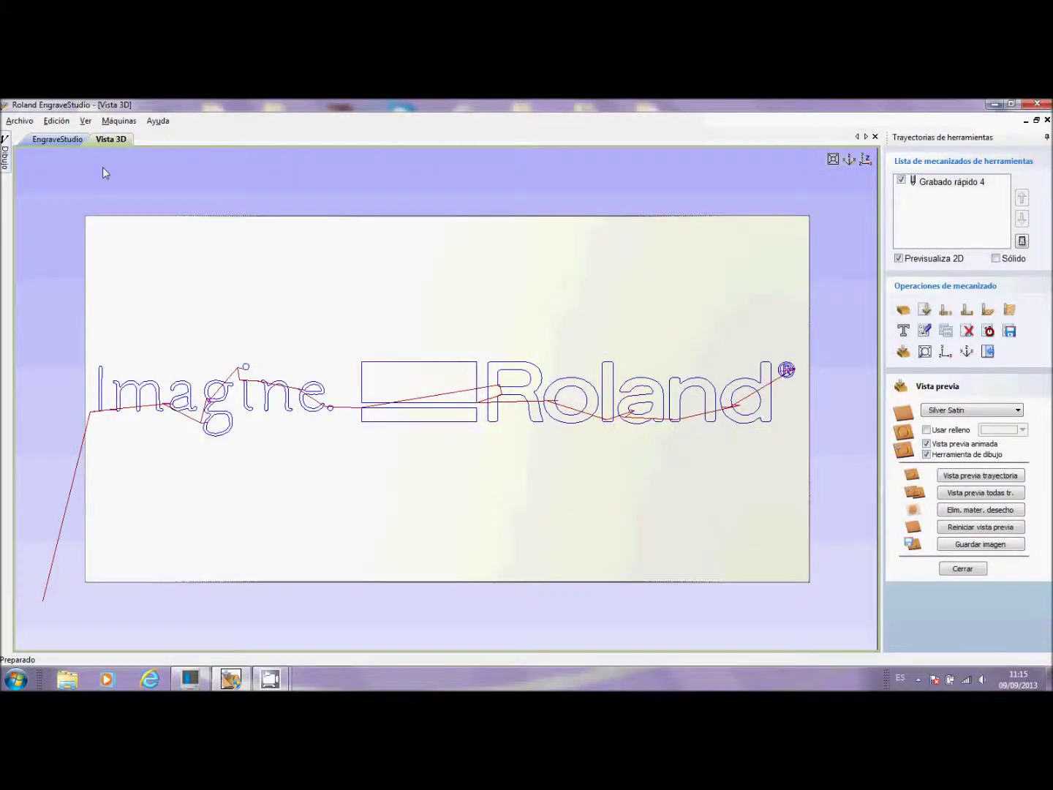
click(108, 141)
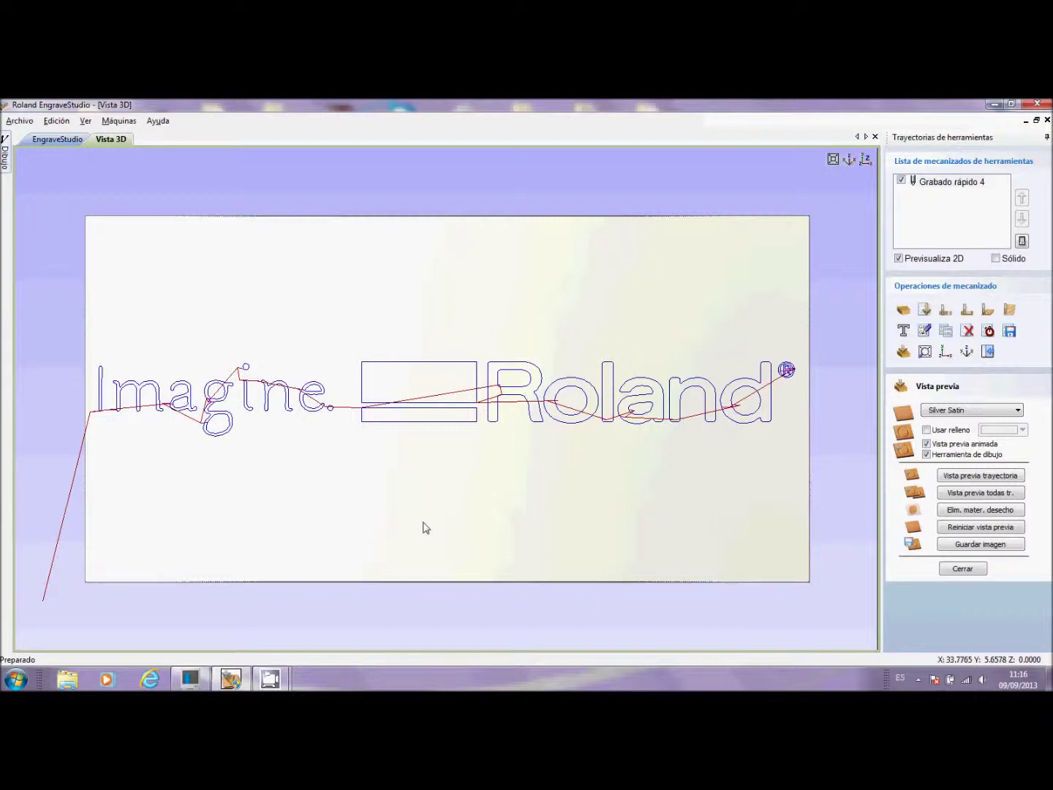
click(998, 478)
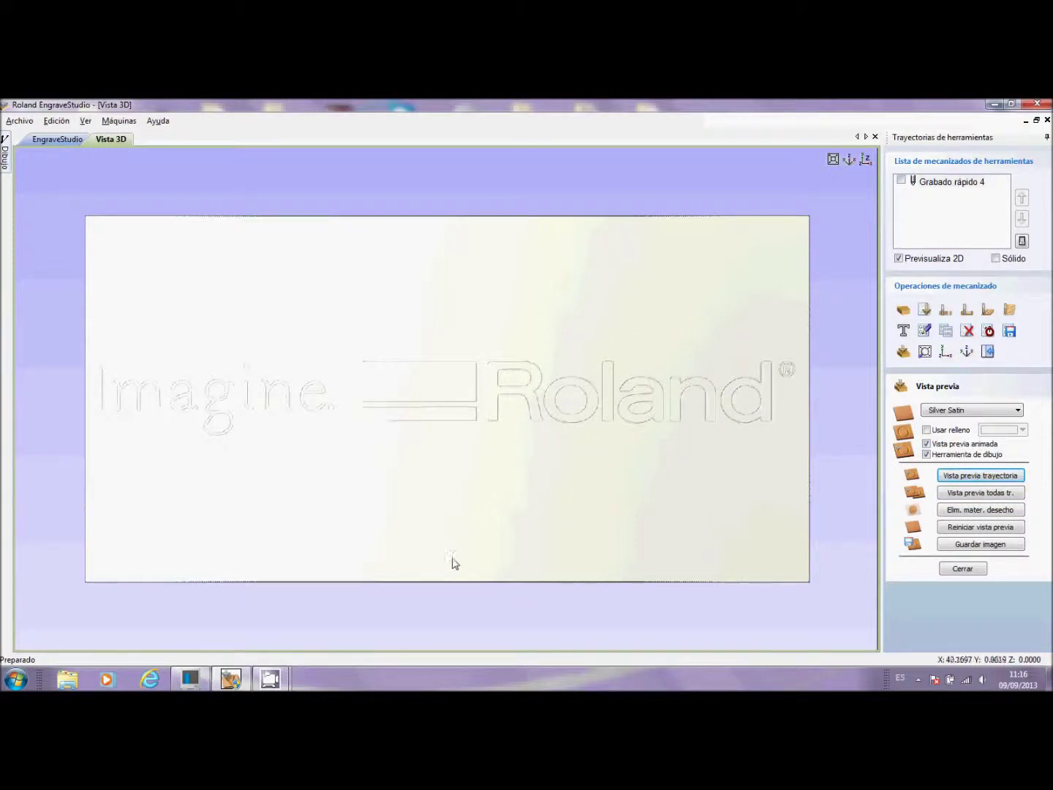
drag(402, 536, 393, 461)
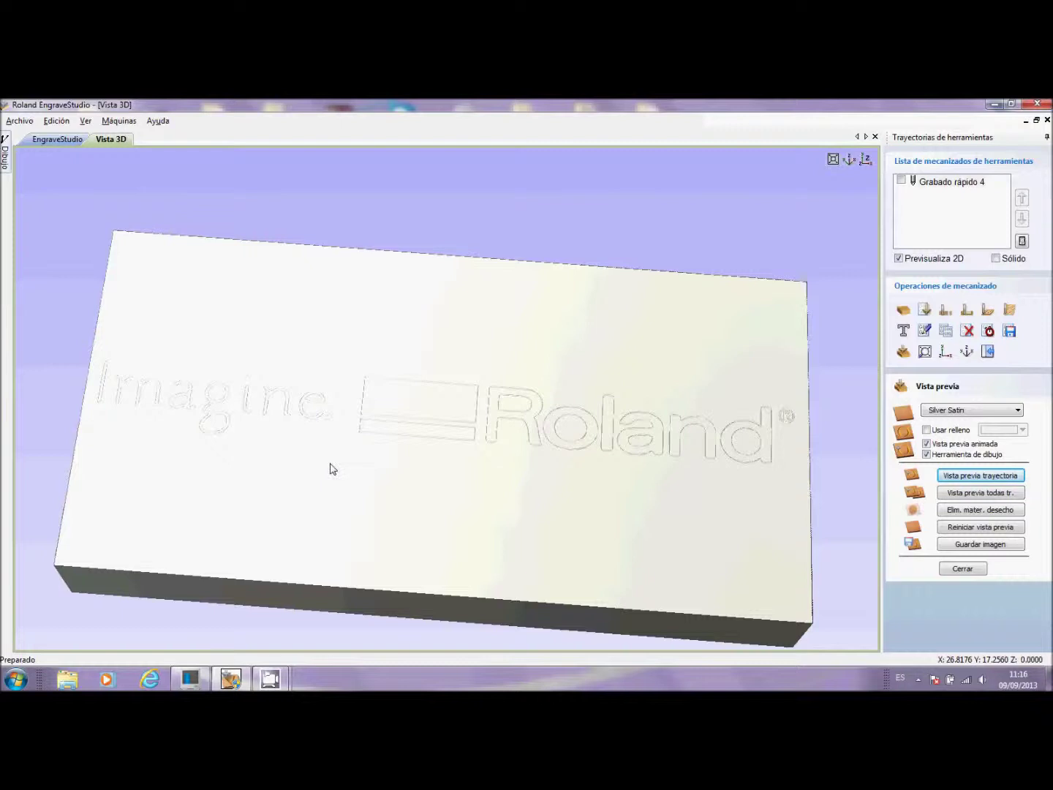
drag(271, 449, 68, 560)
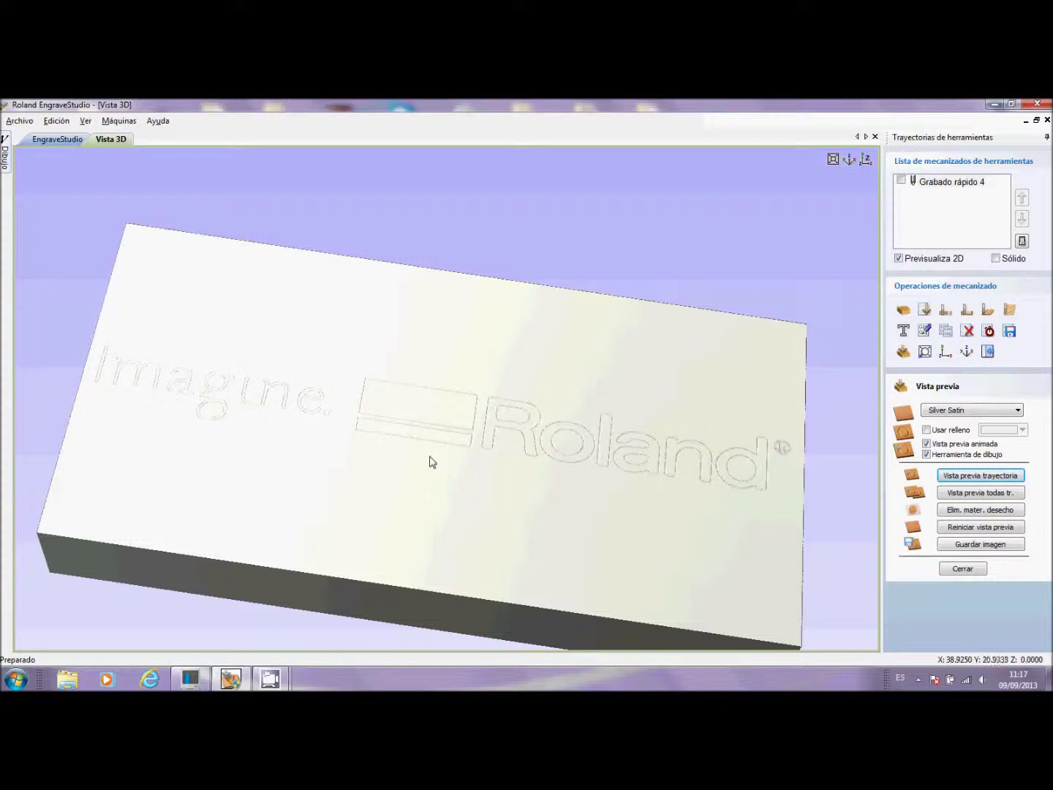
scroll(430, 468, up, 5)
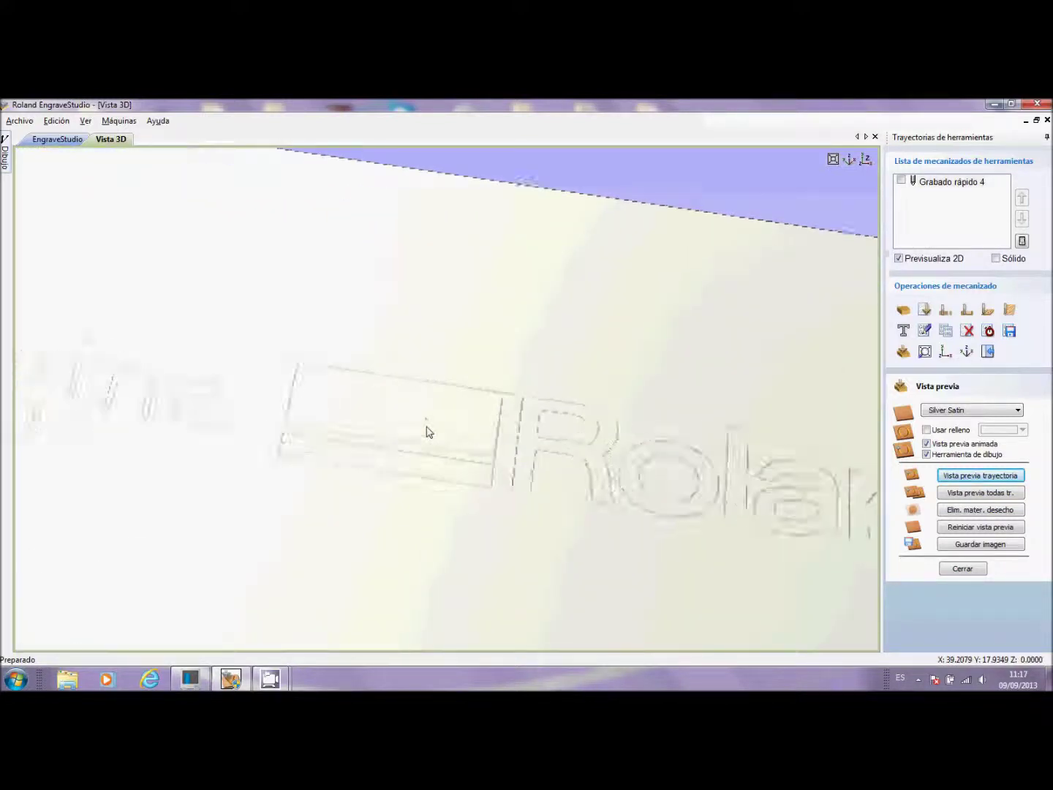
scroll(428, 431, down, 5)
scroll(419, 512, up, 4)
scroll(416, 493, down, 2)
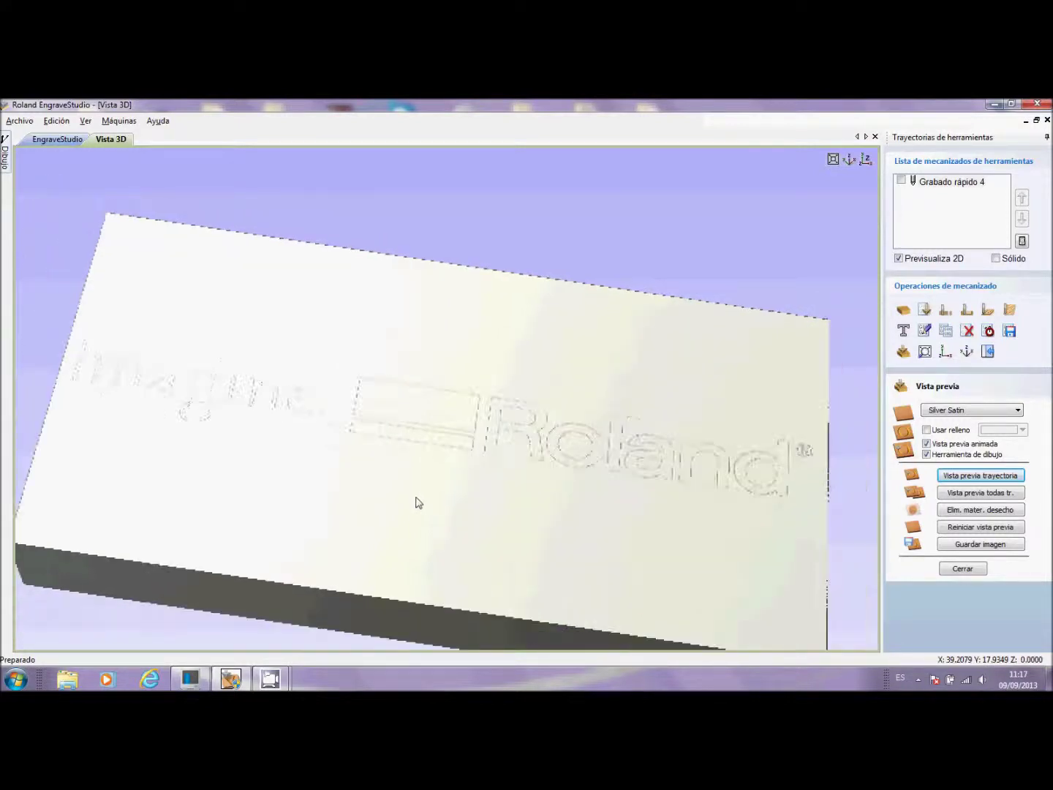
scroll(418, 502, down, 1)
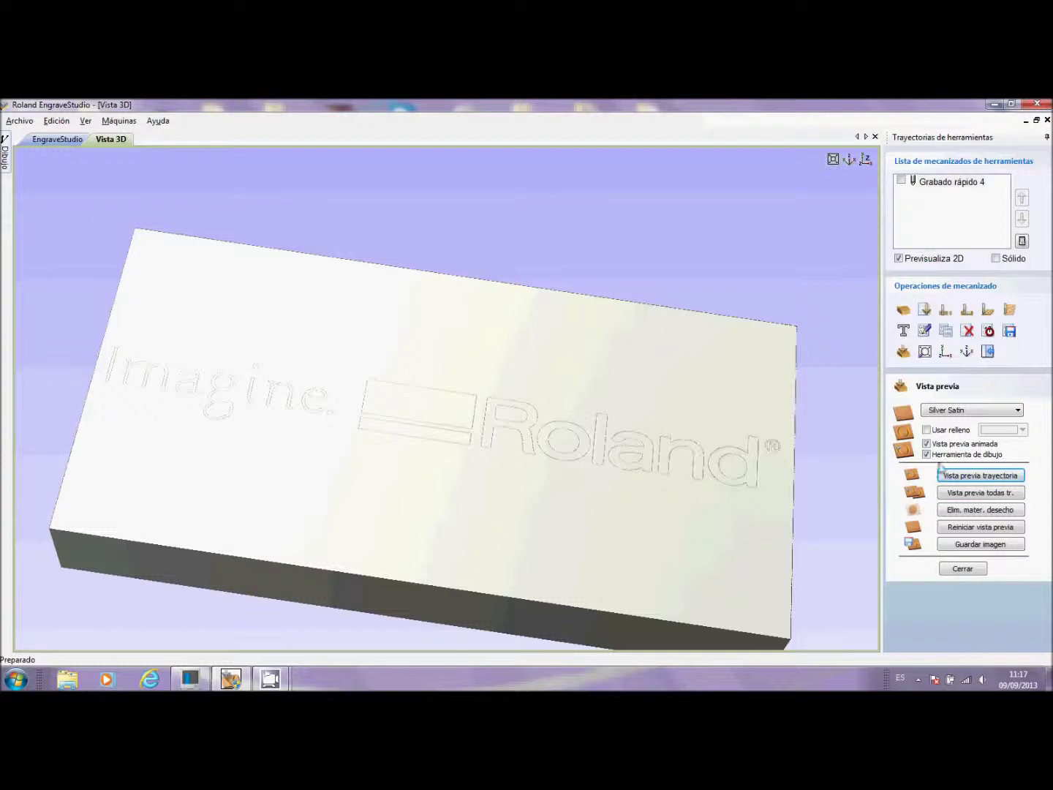
Set the 3D preview material to Bronze and, after running the waste material removal, reset the preview
click(1021, 413)
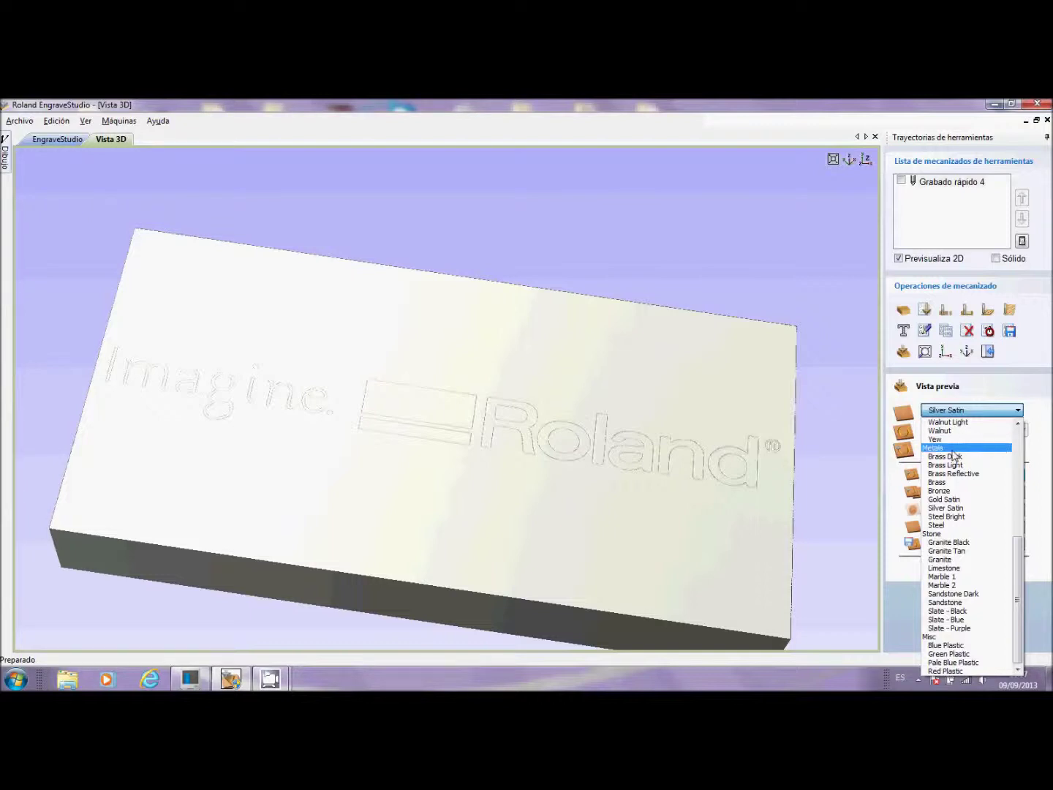
click(951, 491)
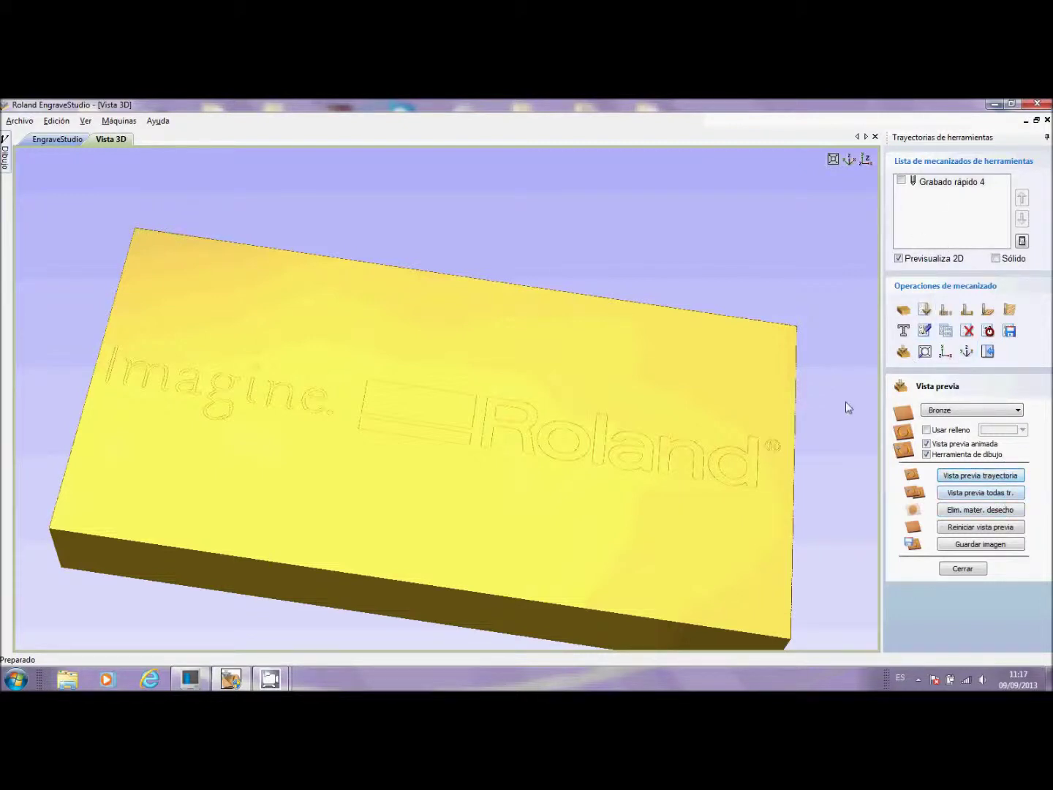
click(948, 511)
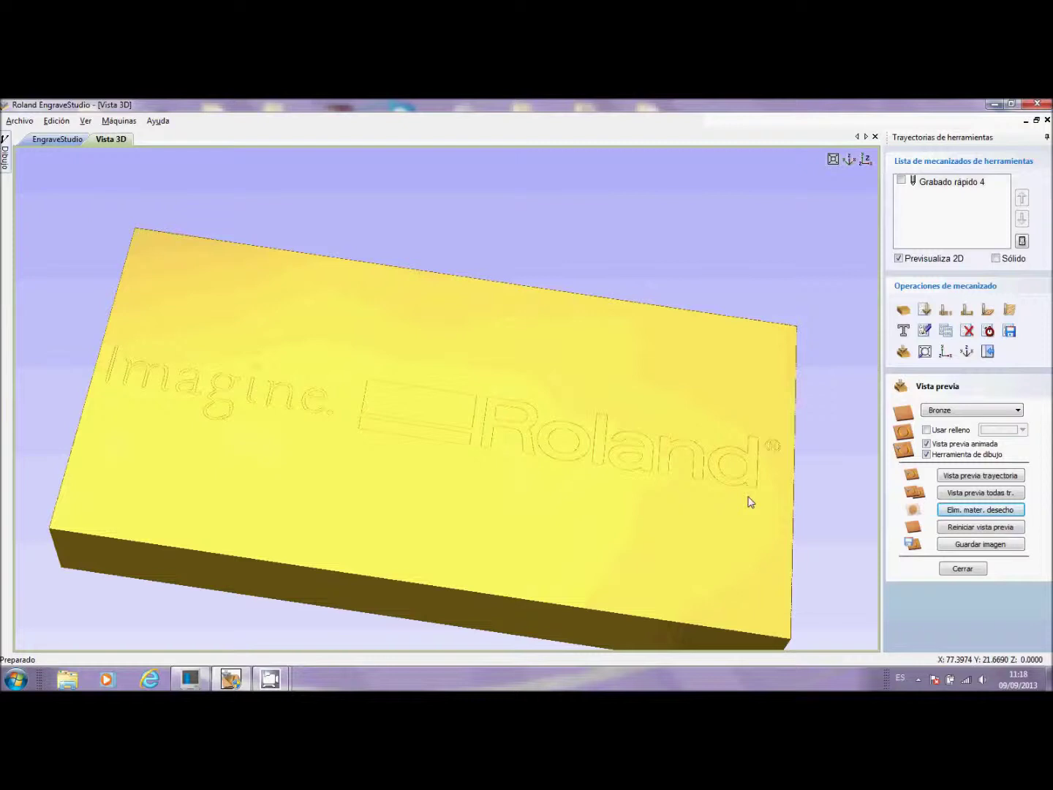
click(1003, 529)
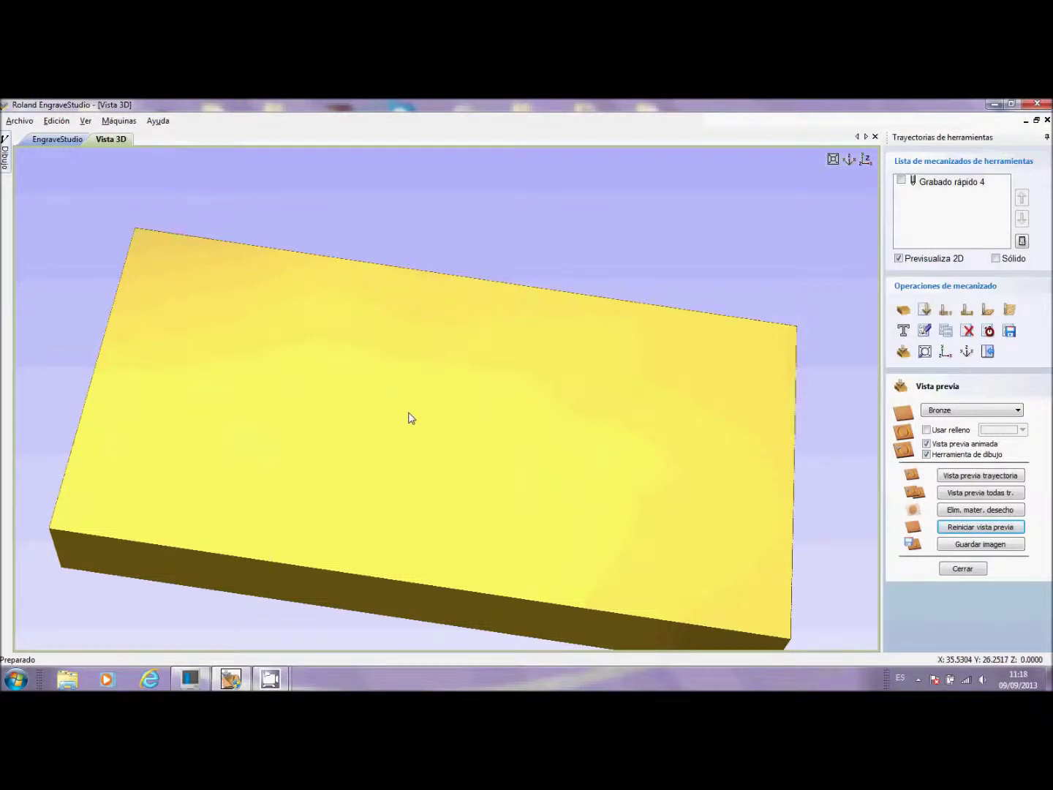
Run the animated preview of the logo toolpath on the Bronze plate, reset it and run it again
click(991, 477)
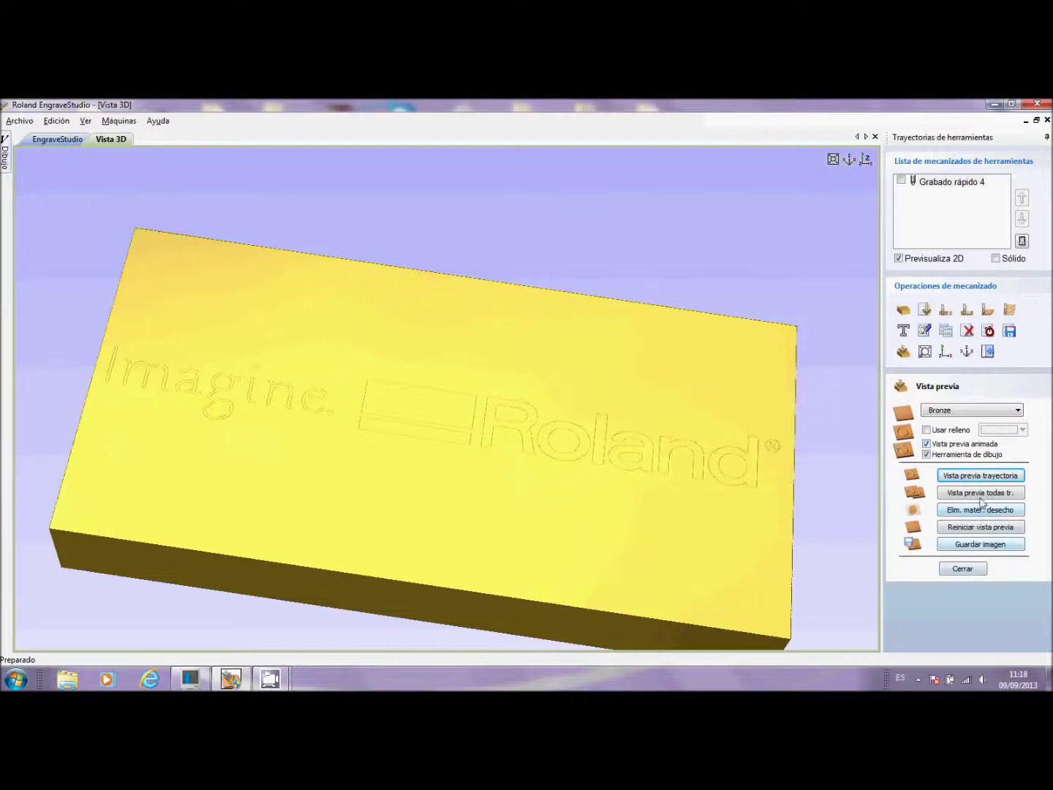
click(989, 530)
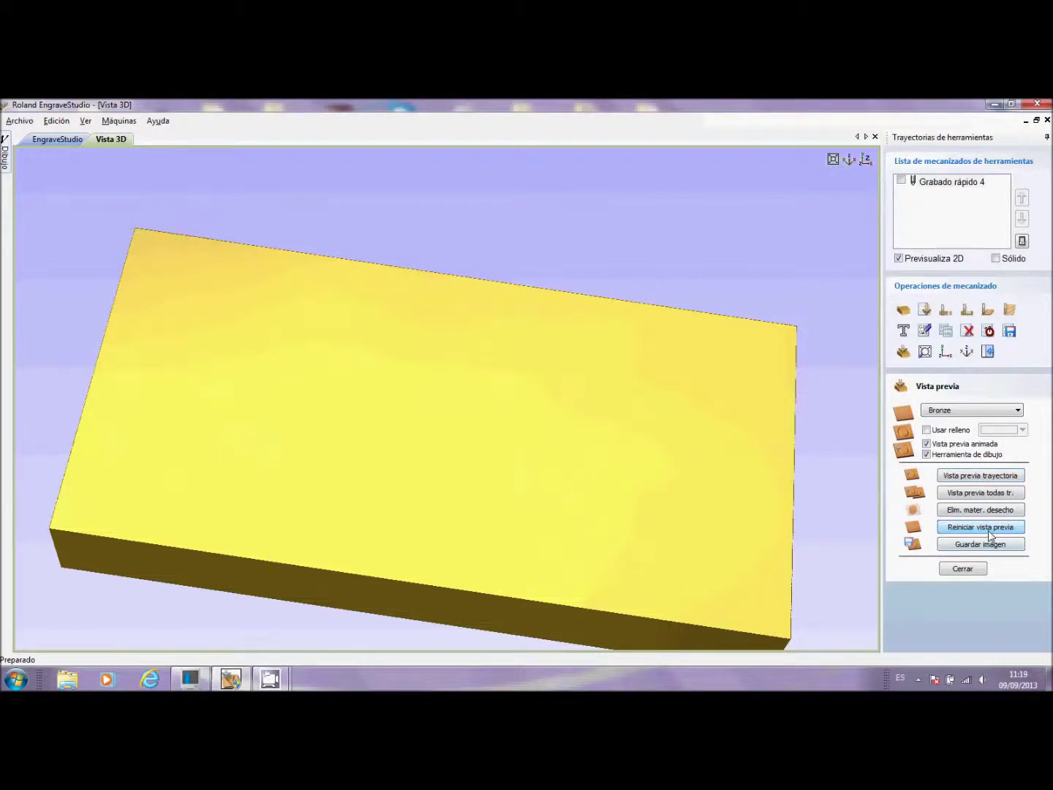
click(990, 481)
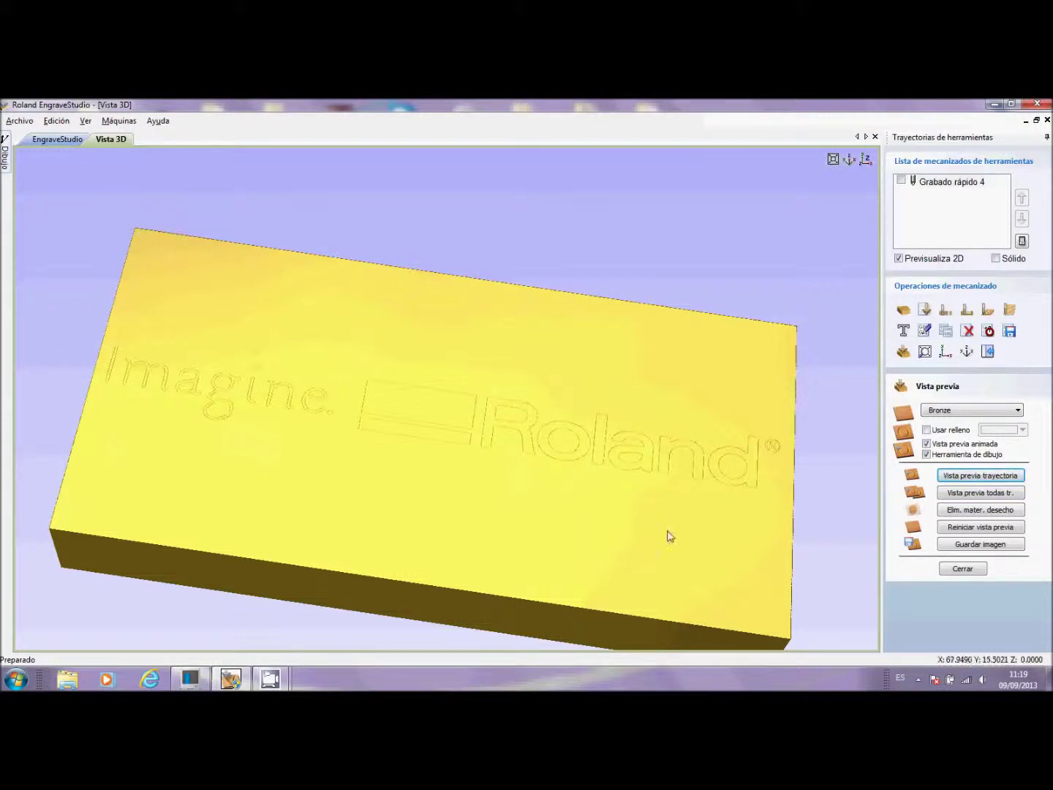
Reset the preview, disable the animated preview and simulate the logo toolpath without animation
click(951, 528)
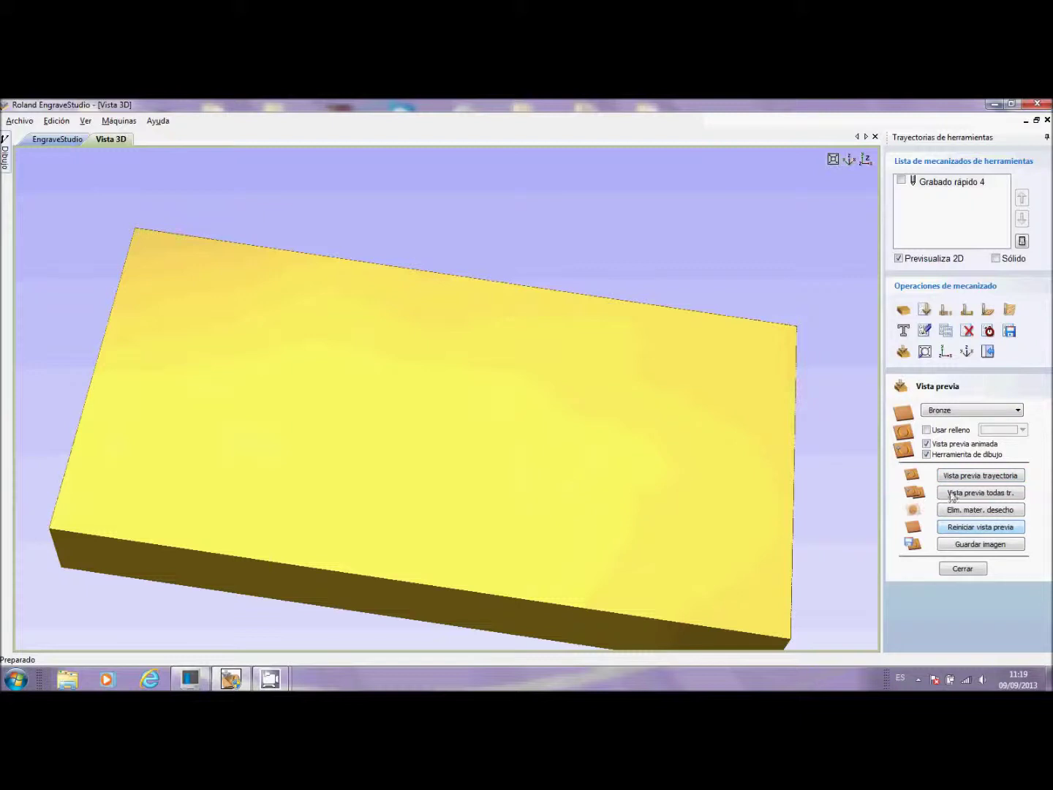
click(927, 444)
click(971, 477)
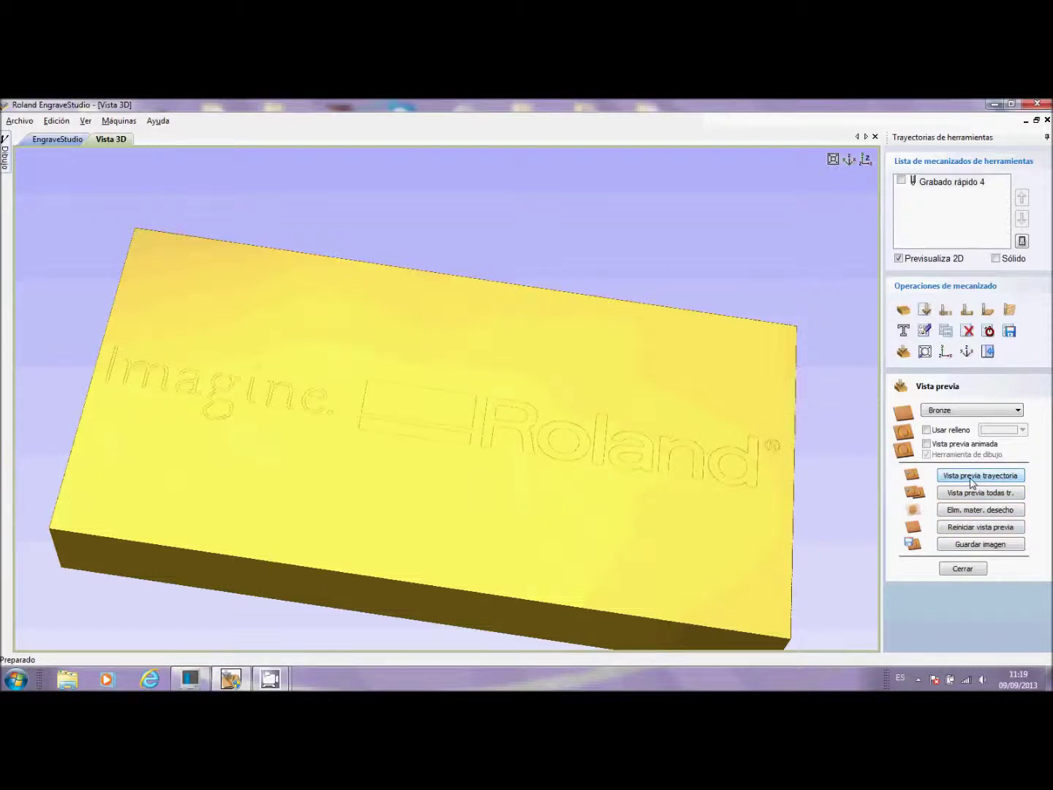
Enable the preview fill in dark green for the engraved logo and inspect the tilted plate and the available fill colours
click(926, 430)
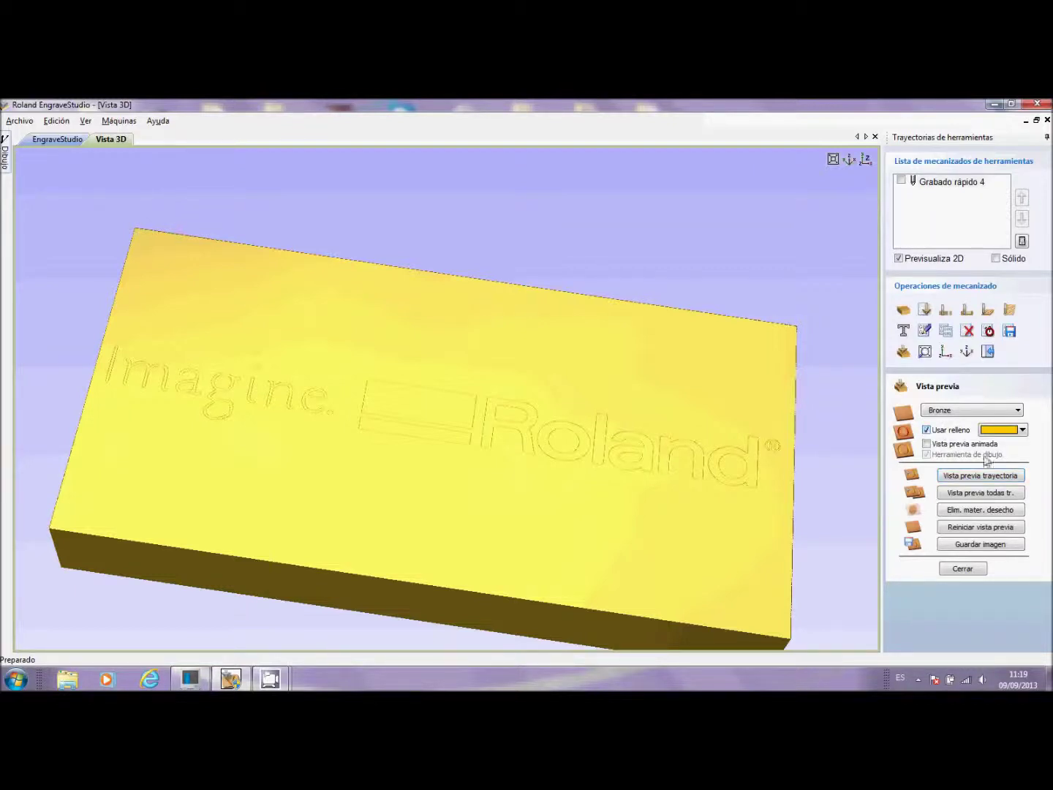
click(1023, 430)
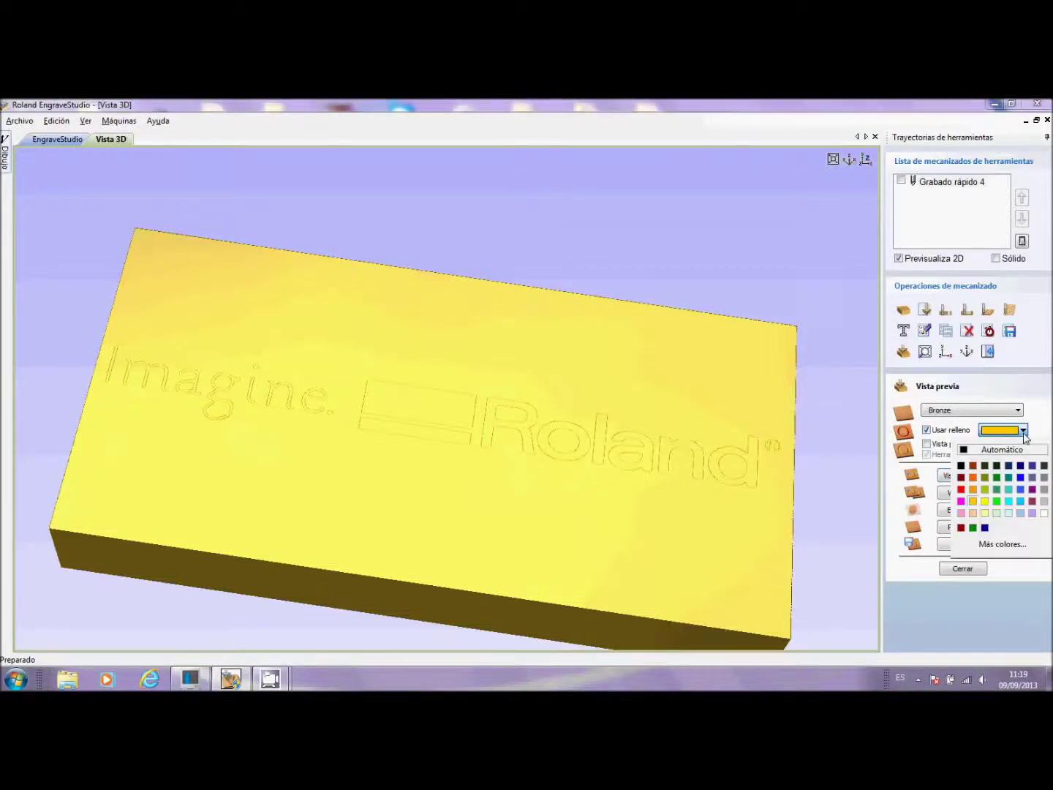
click(996, 466)
click(1001, 477)
drag(484, 507, 389, 544)
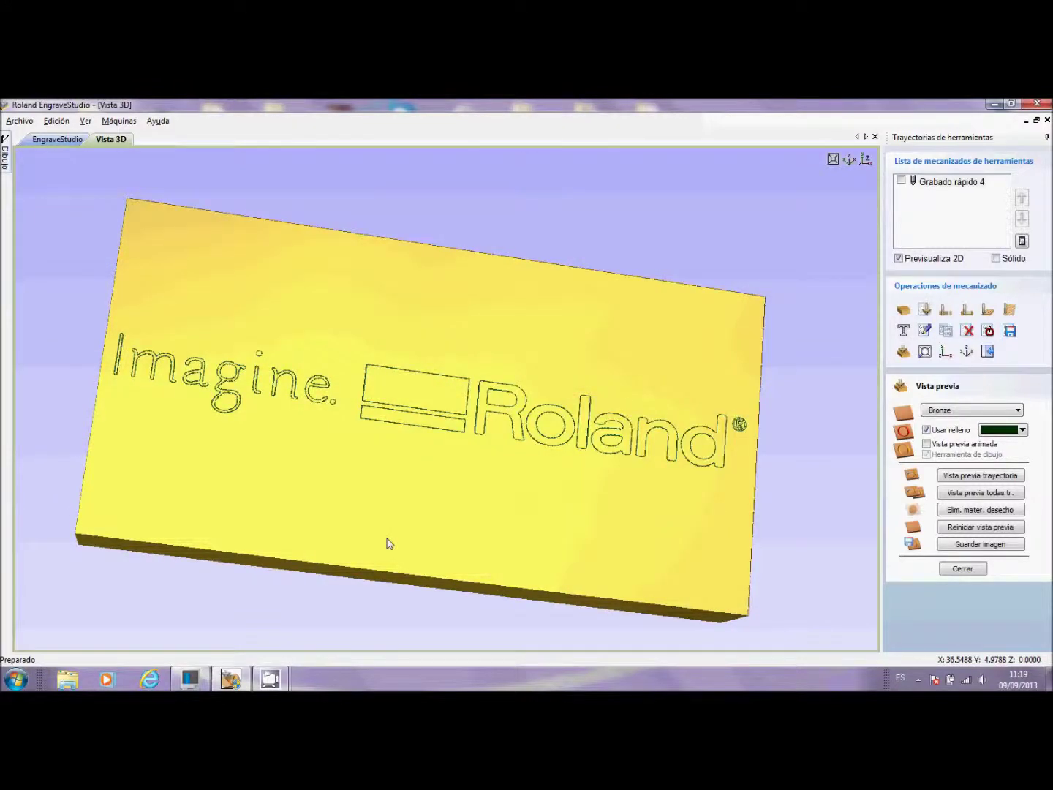
click(1023, 430)
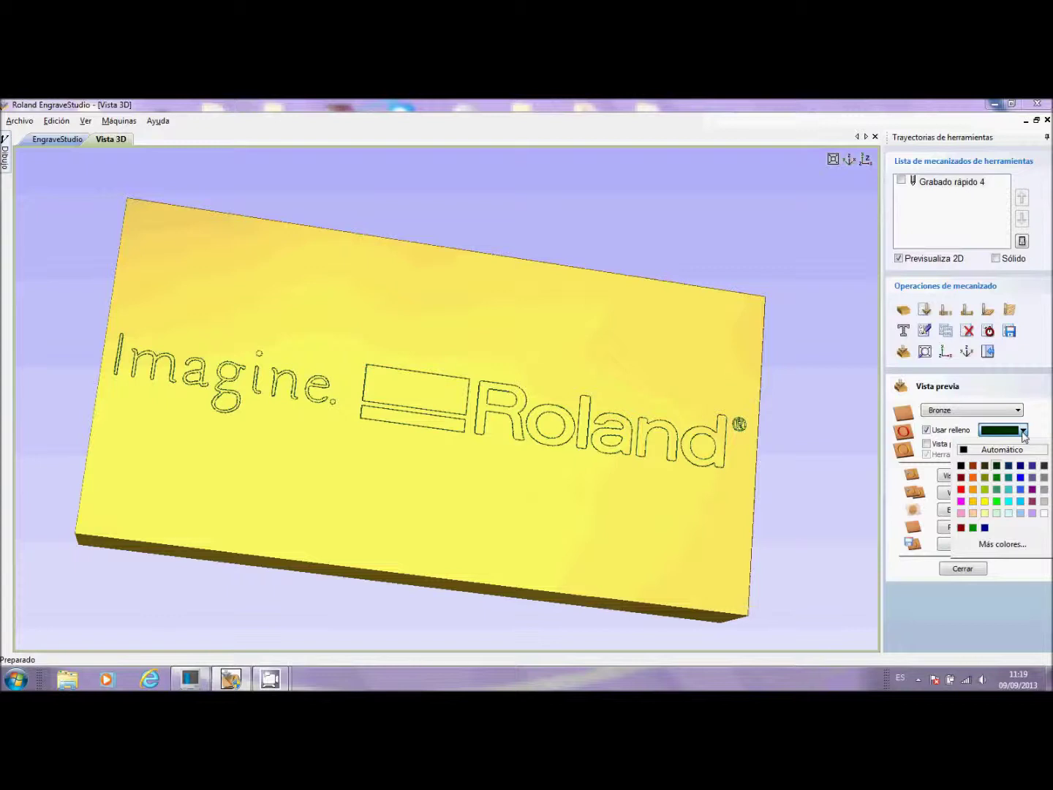
click(877, 549)
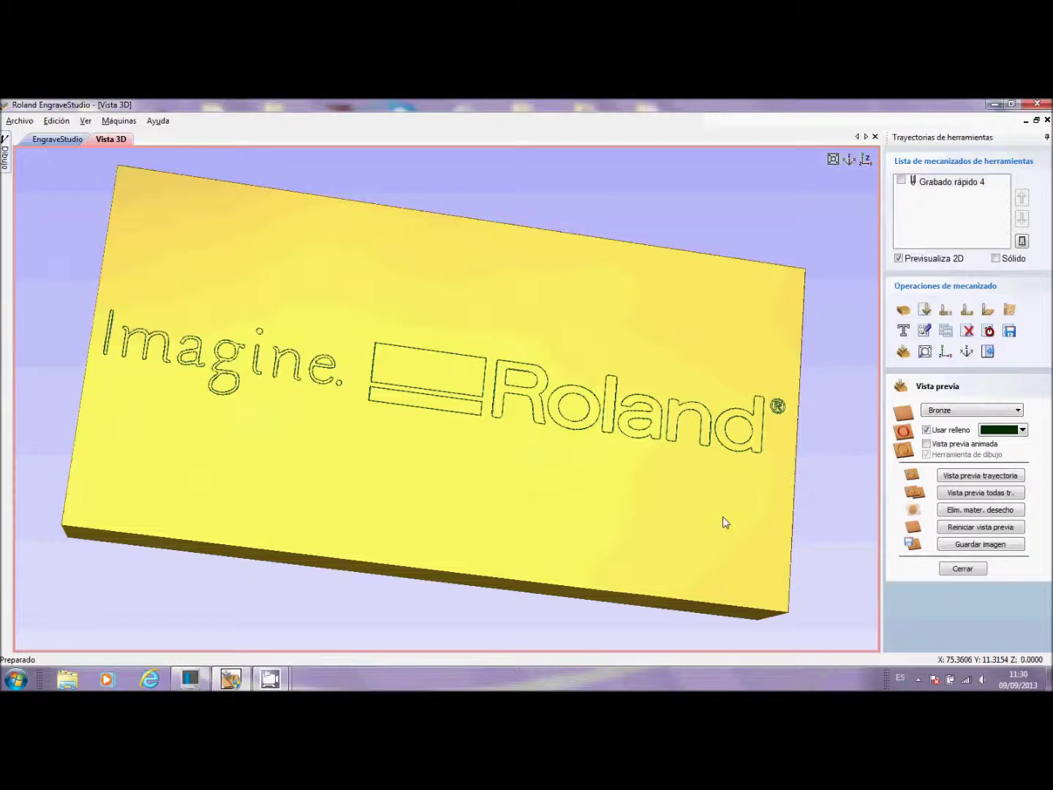
Examine the engraved plate tilted, fitted to the window, from directly above and in an isometric view
drag(677, 534, 654, 539)
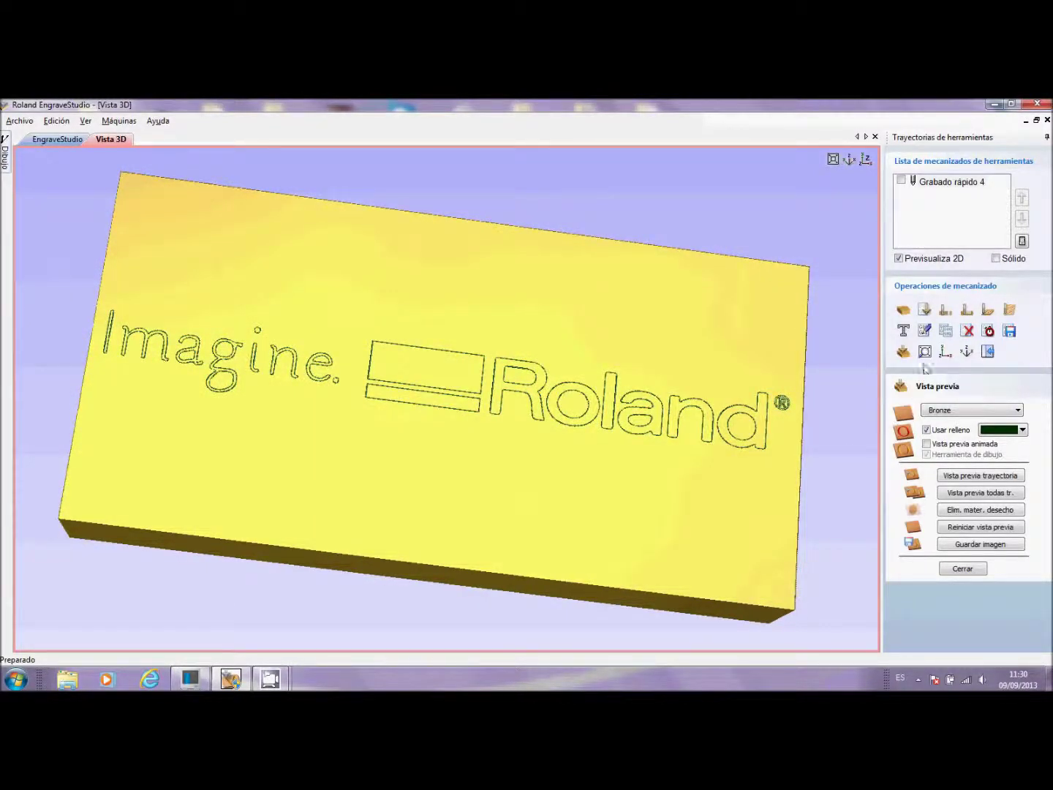
scroll(600, 494, down, 3)
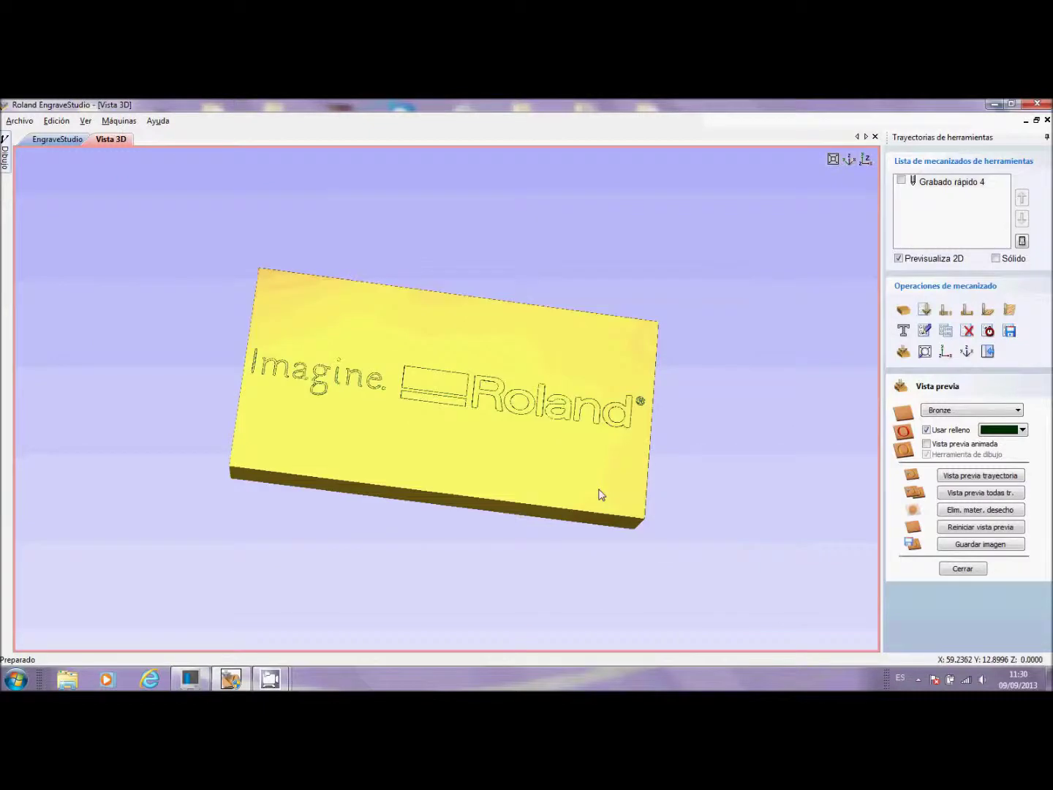
click(924, 352)
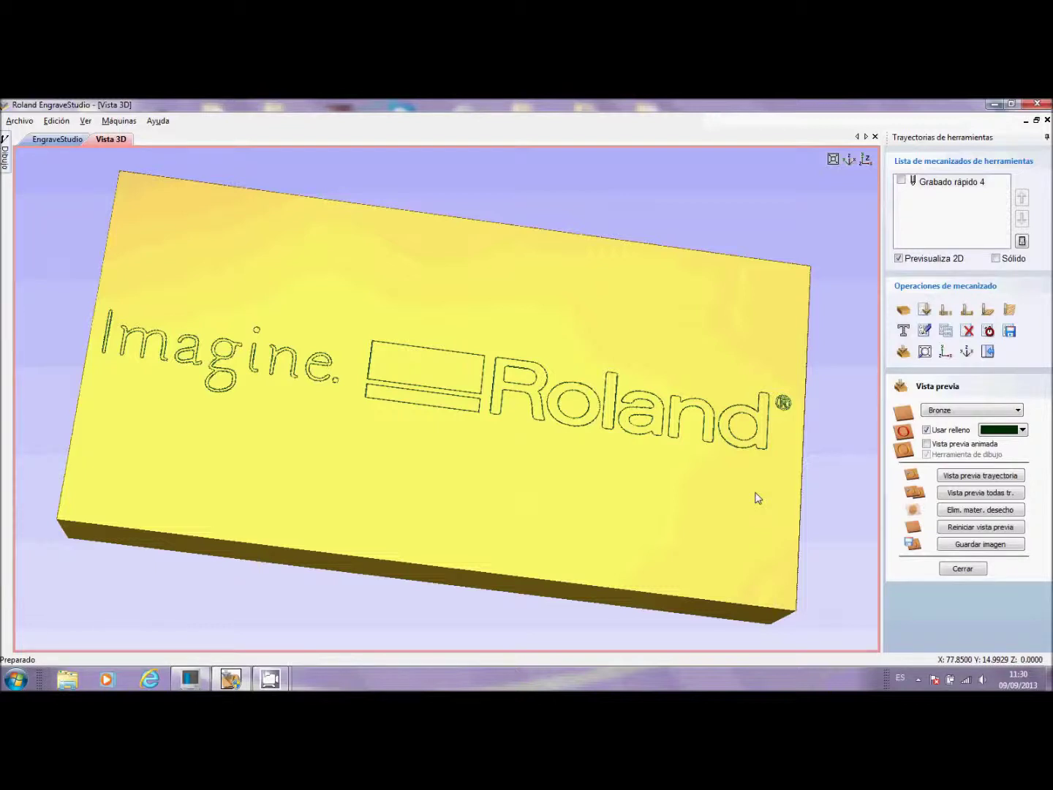
click(944, 354)
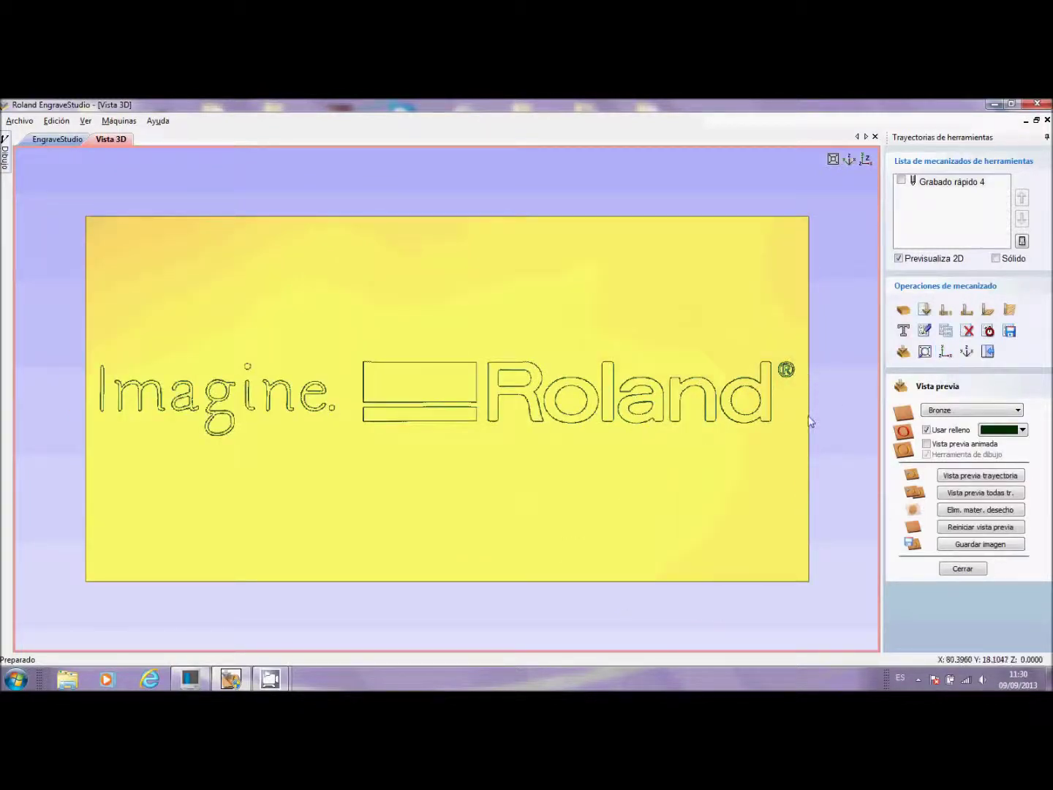
click(987, 351)
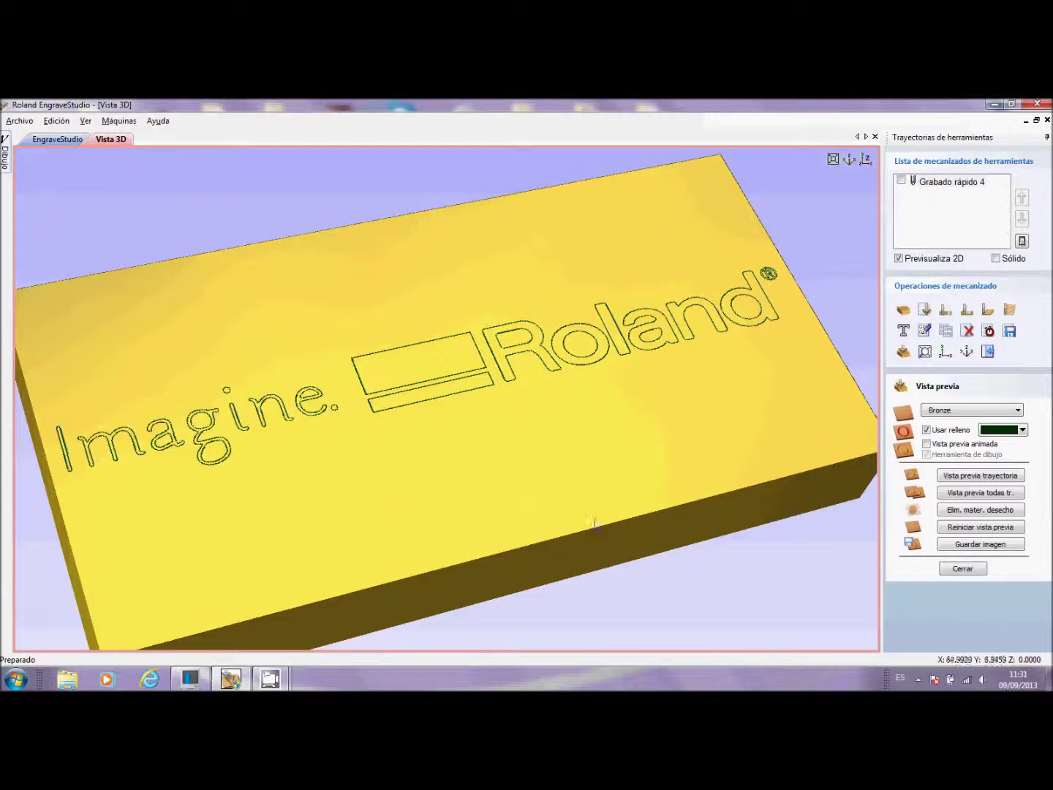
drag(261, 581, 473, 528)
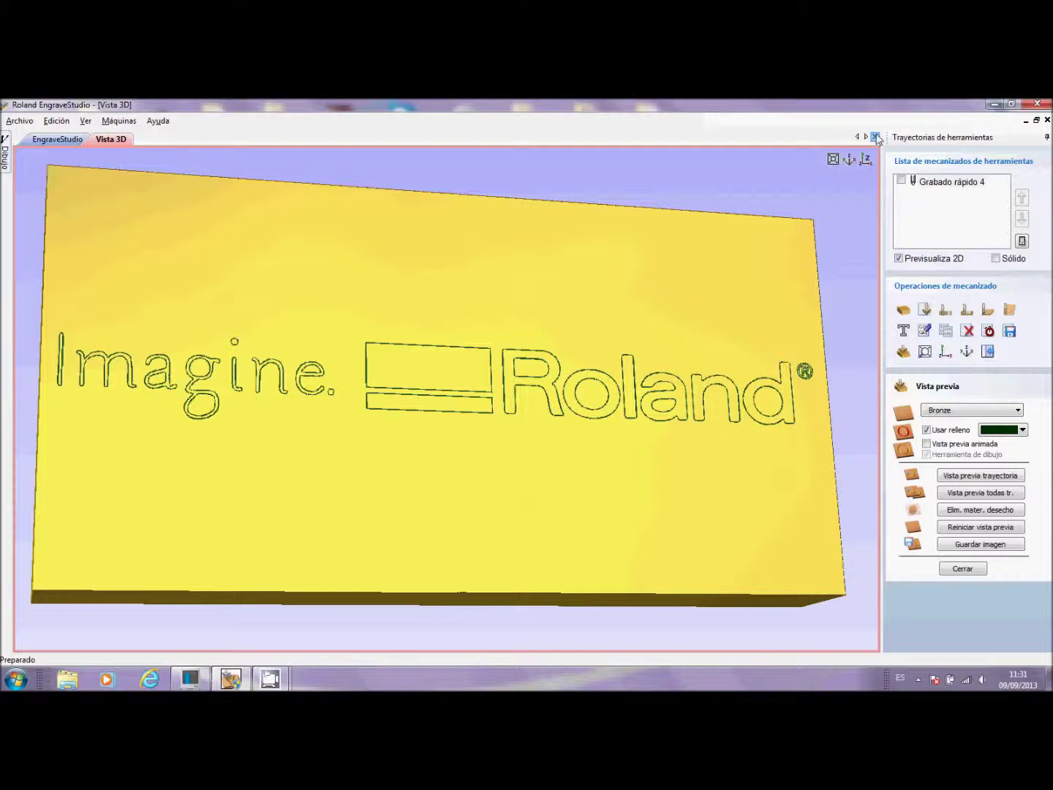
Close the 3D view and the preview settings, returning to the logo's 2D drawing
click(876, 137)
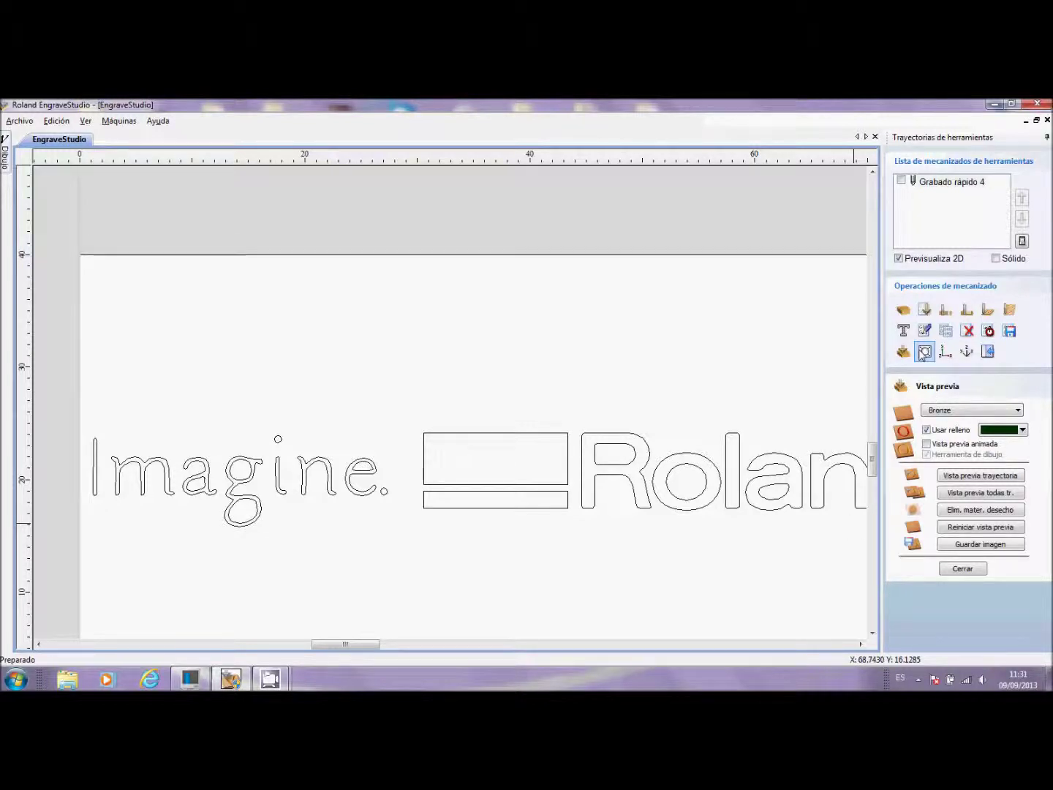
click(925, 351)
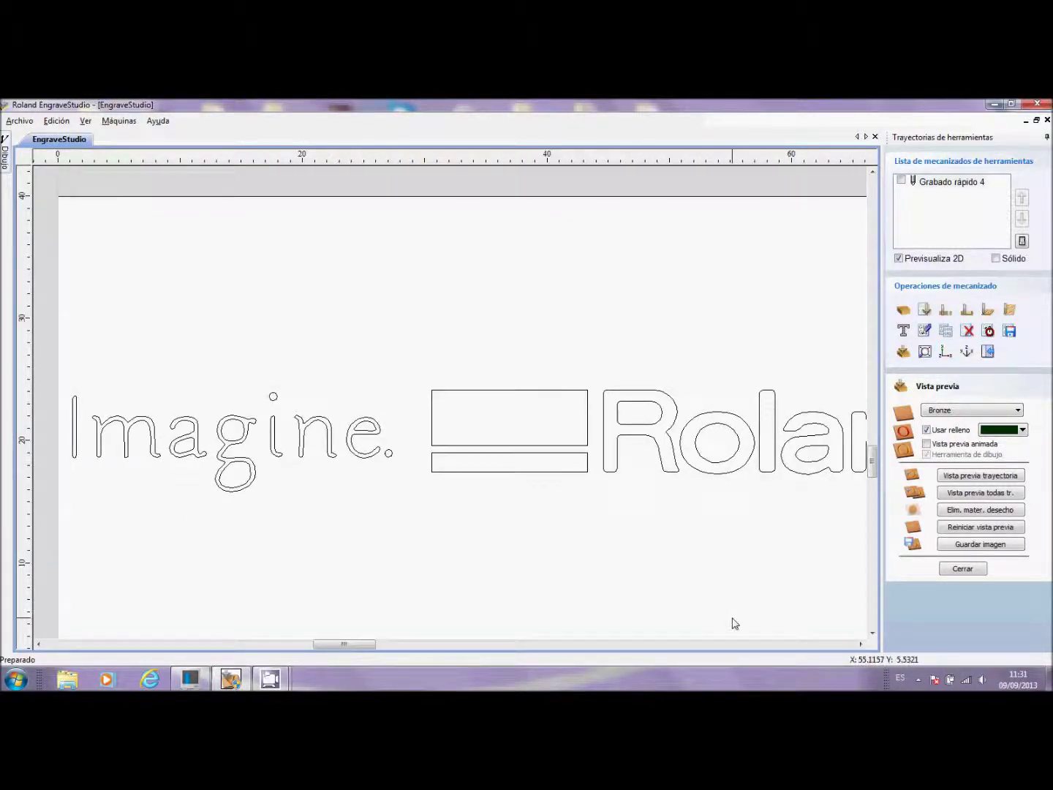
click(971, 570)
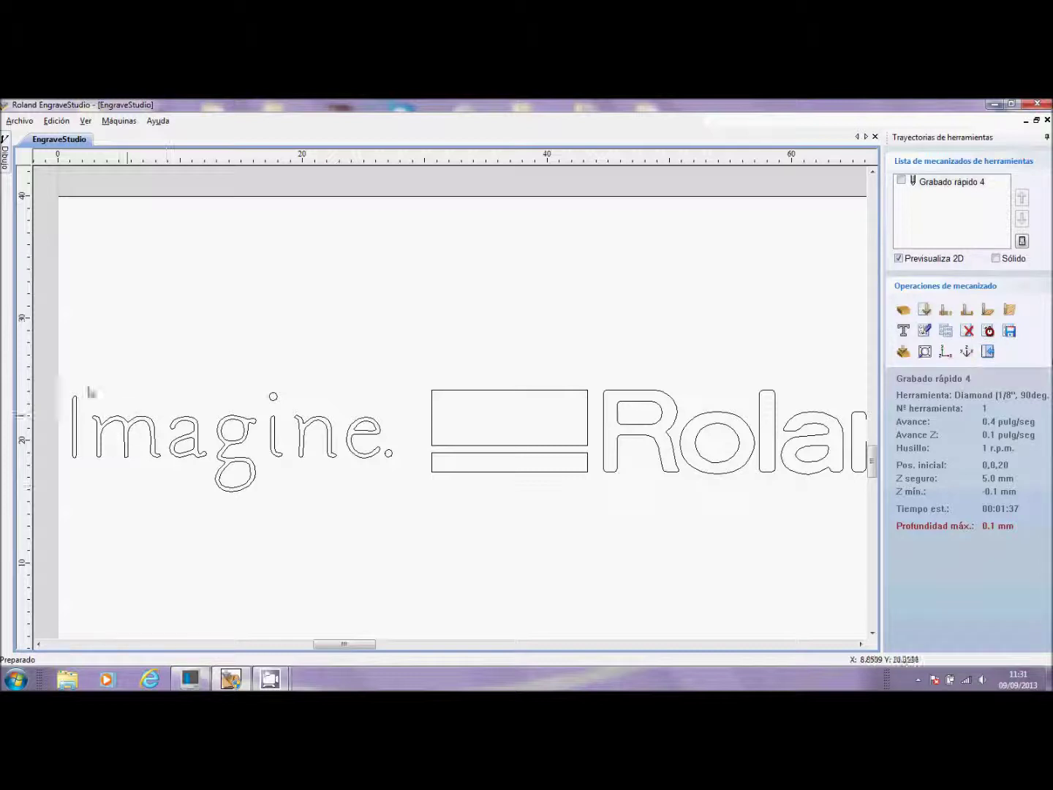
Switch the workspace from toolpaths to the drawing tools and alternate them between auto-hidden and pinned, leaving them pinned
click(8, 170)
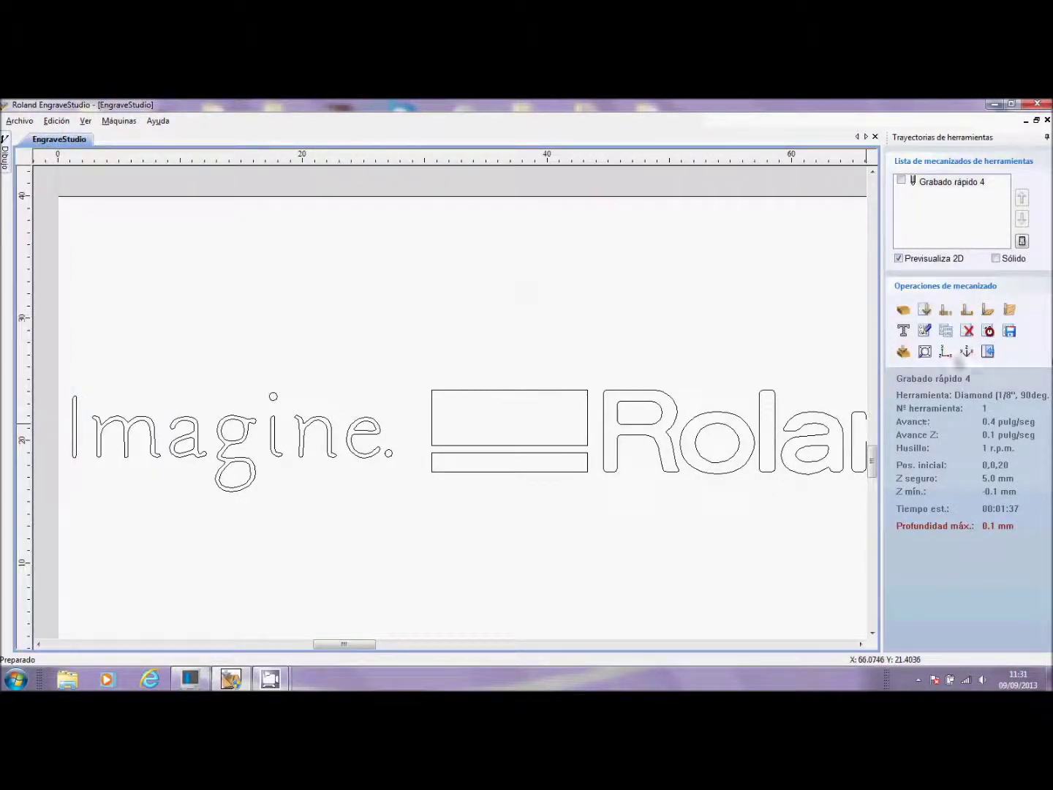
click(988, 352)
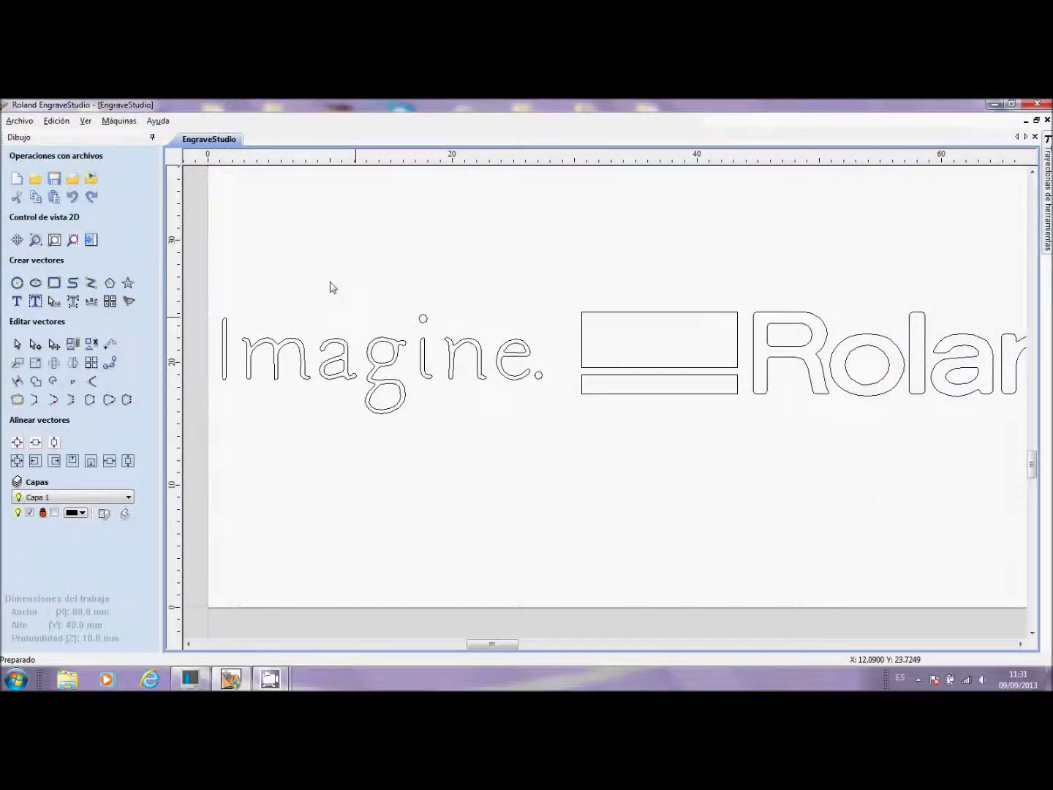
click(152, 138)
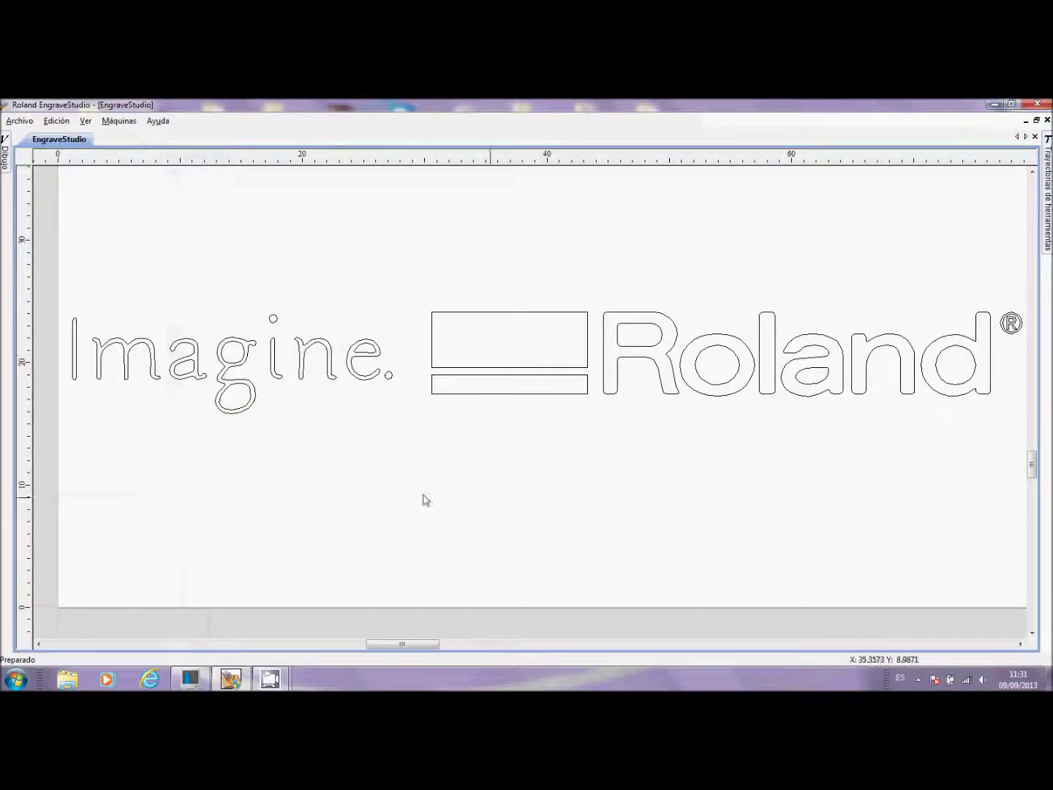
mouse_move(4, 162)
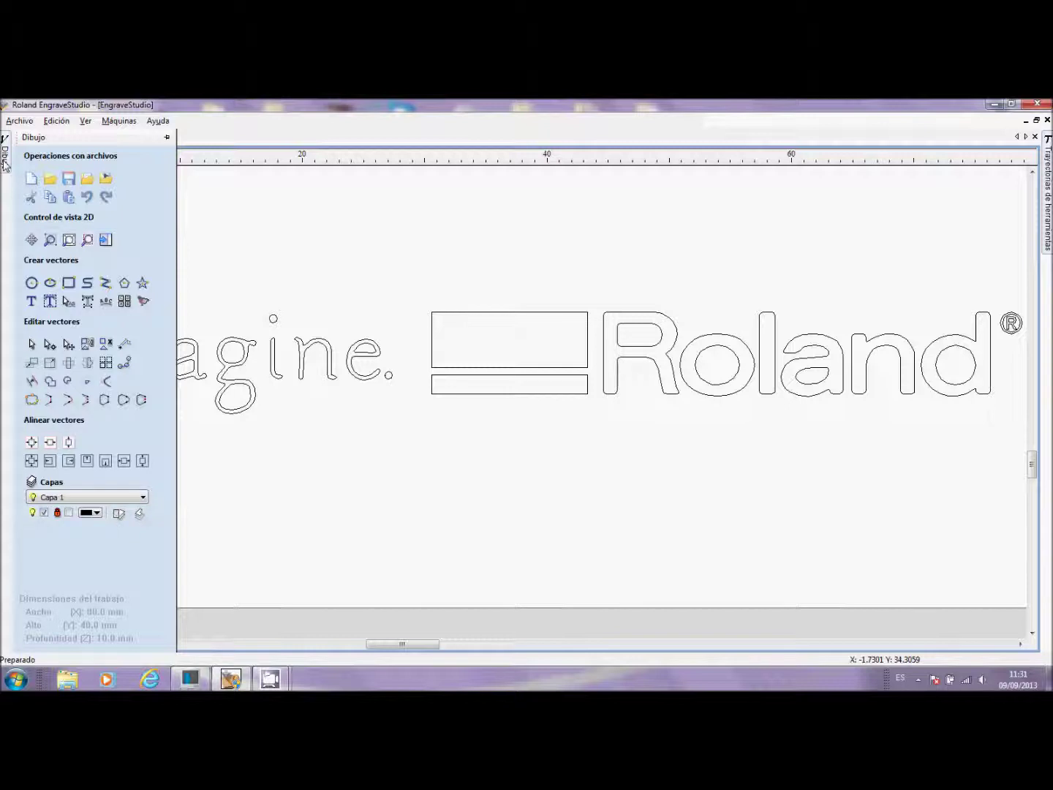
click(166, 137)
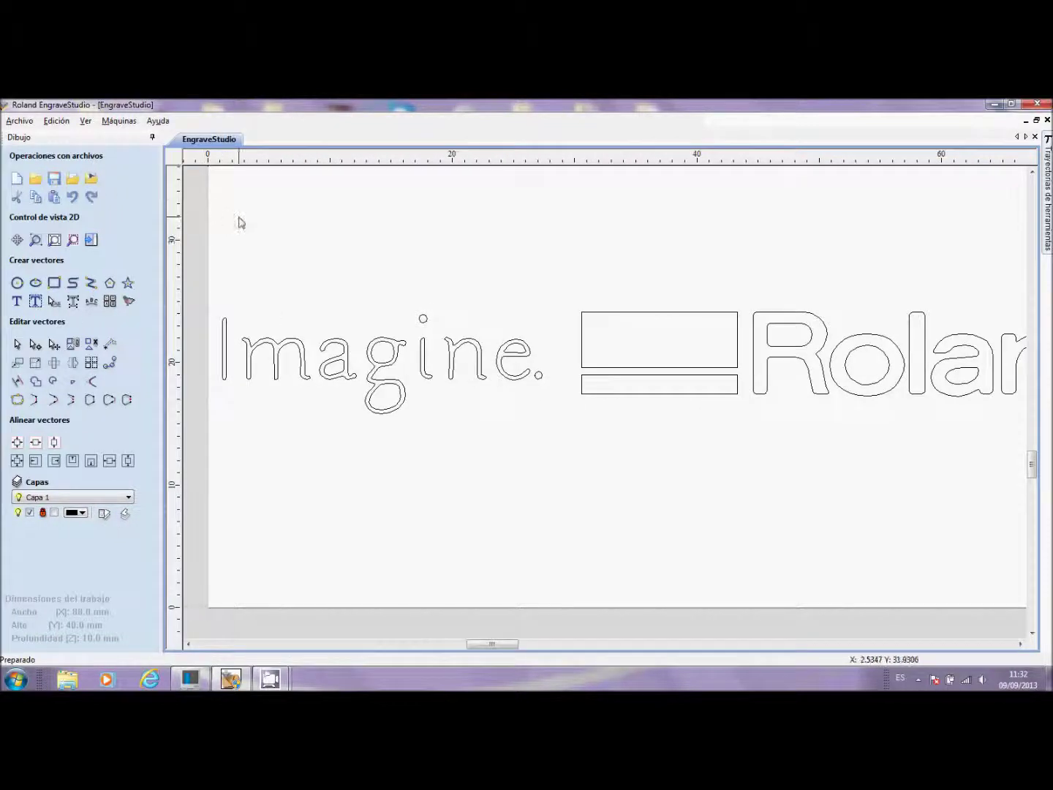
click(153, 137)
scroll(435, 447, down, 1)
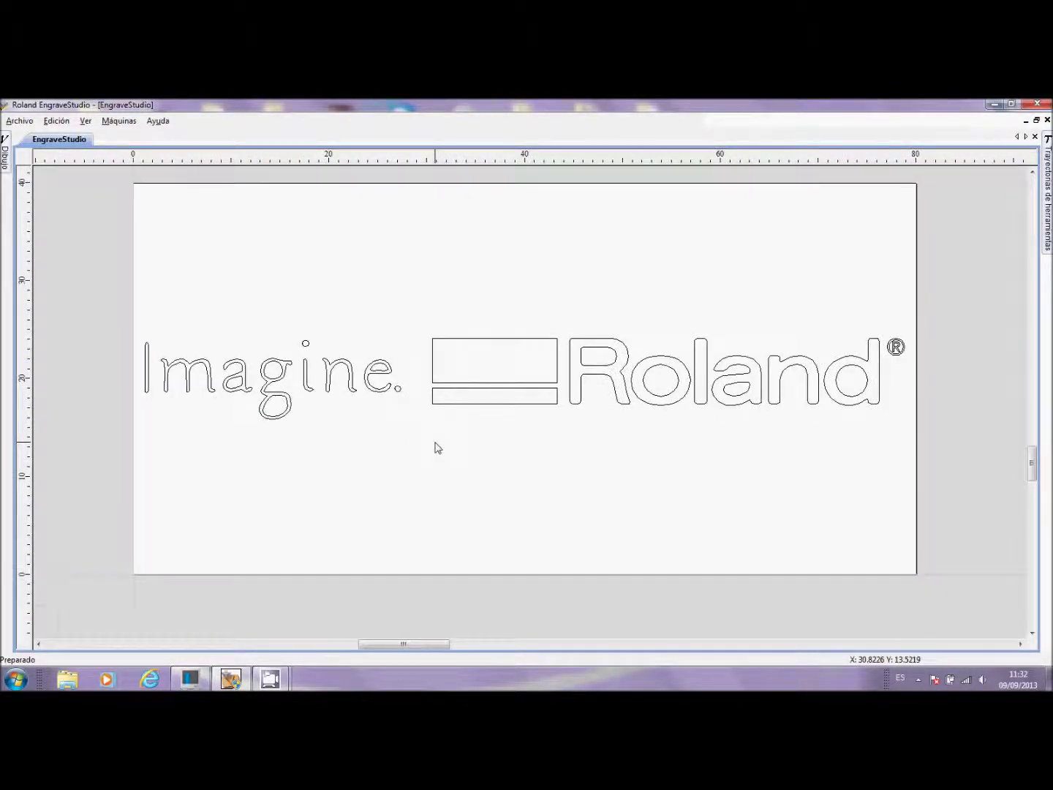
click(9, 162)
click(166, 138)
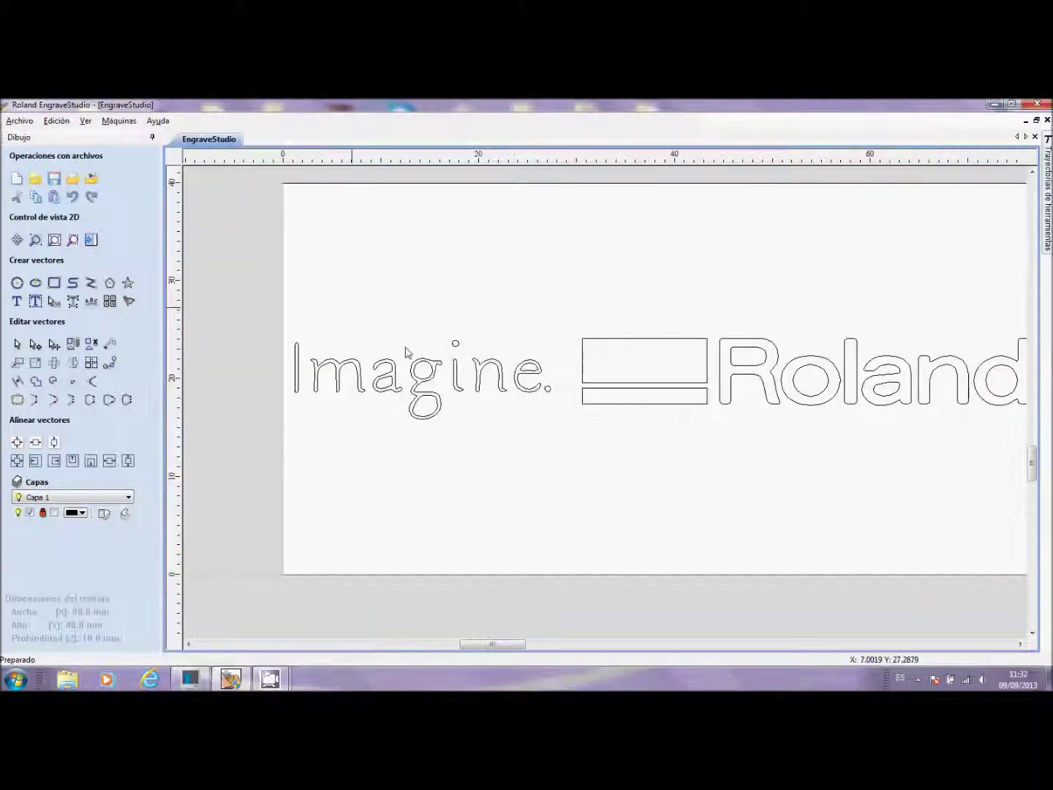
Delete all of the logo's vectors from the 2D drawing, including the ® symbol
drag(252, 275, 1031, 480)
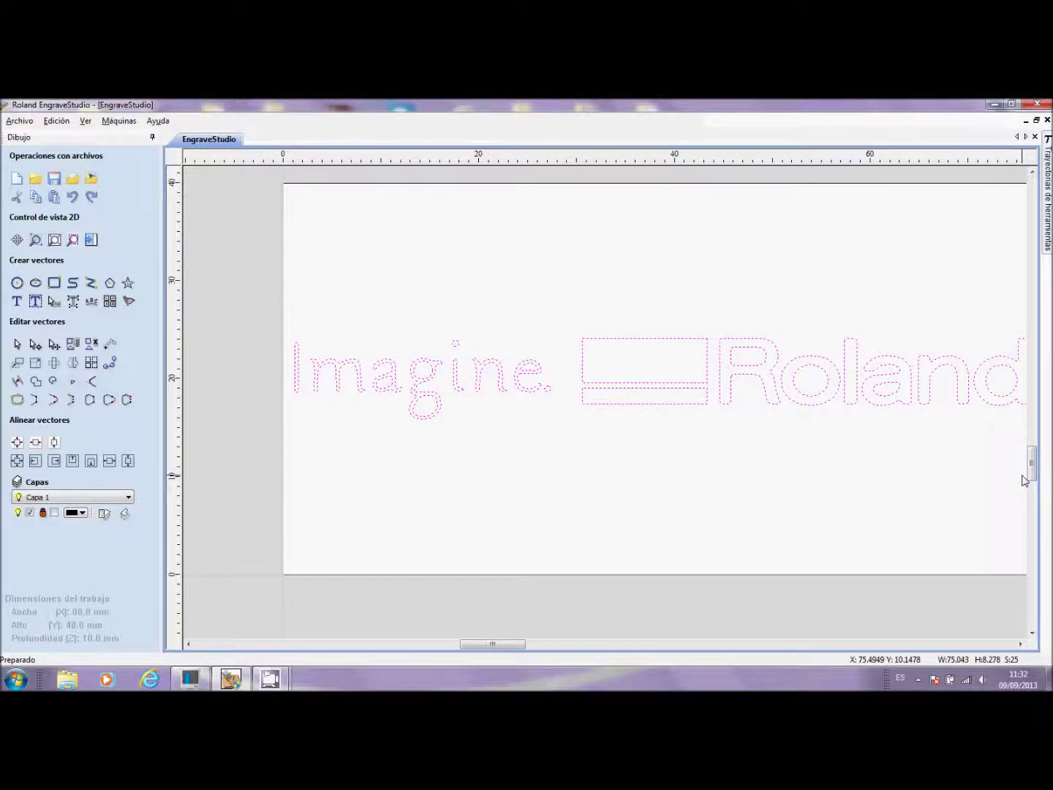
key(Delete)
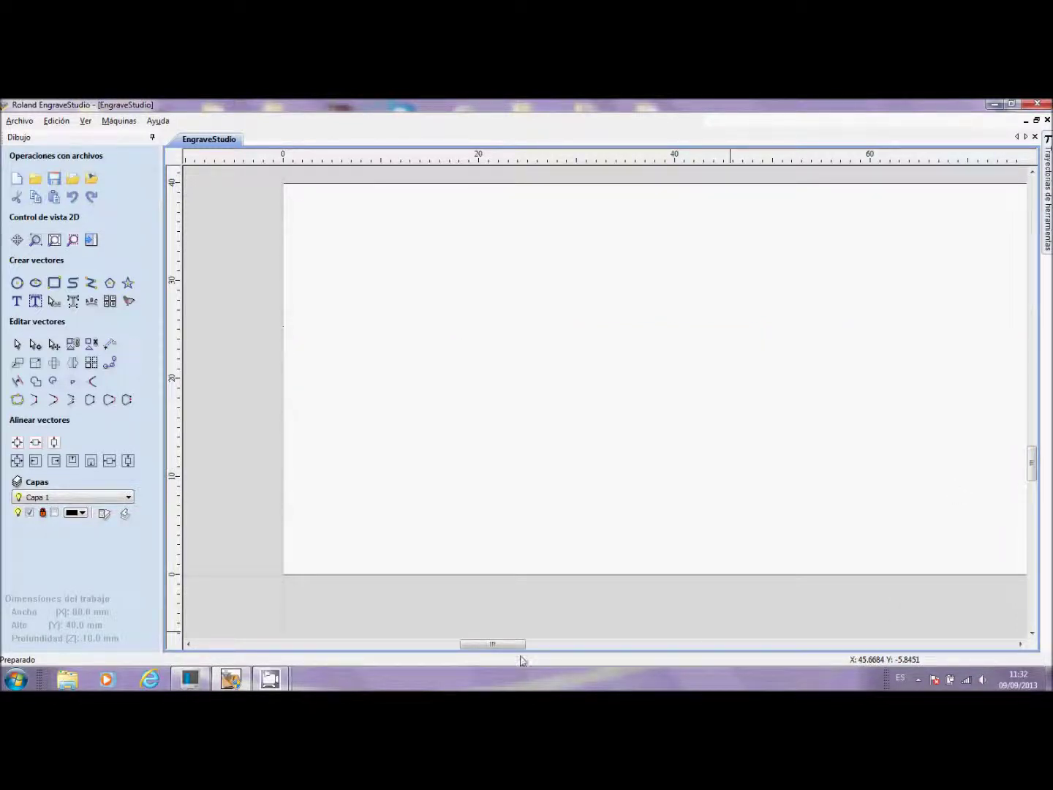
drag(517, 647, 526, 647)
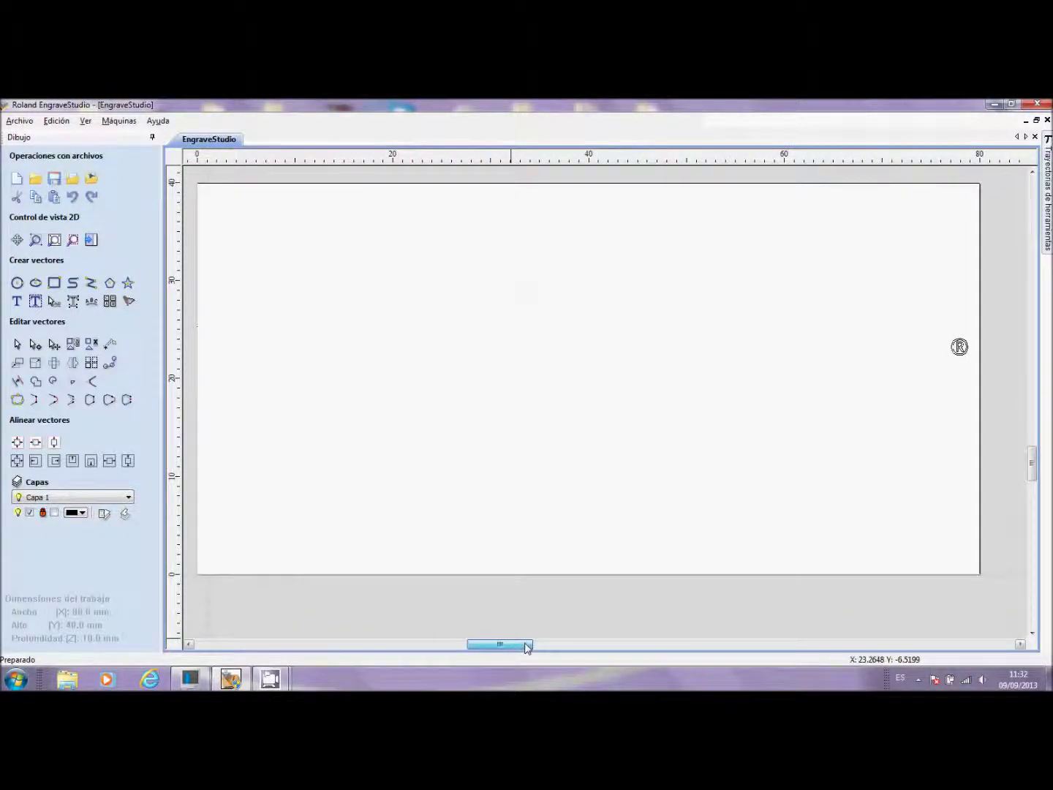
drag(928, 304, 1006, 395)
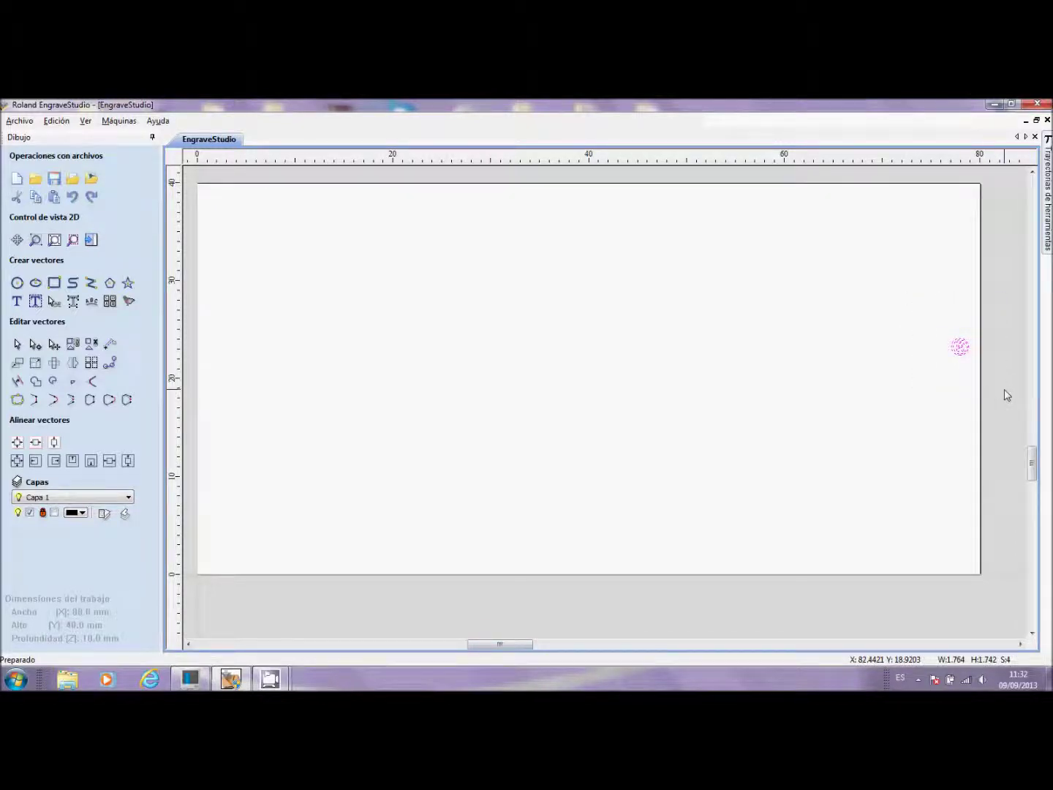
key(Delete)
Exit the engraving program without saving the changes to the file
click(1040, 106)
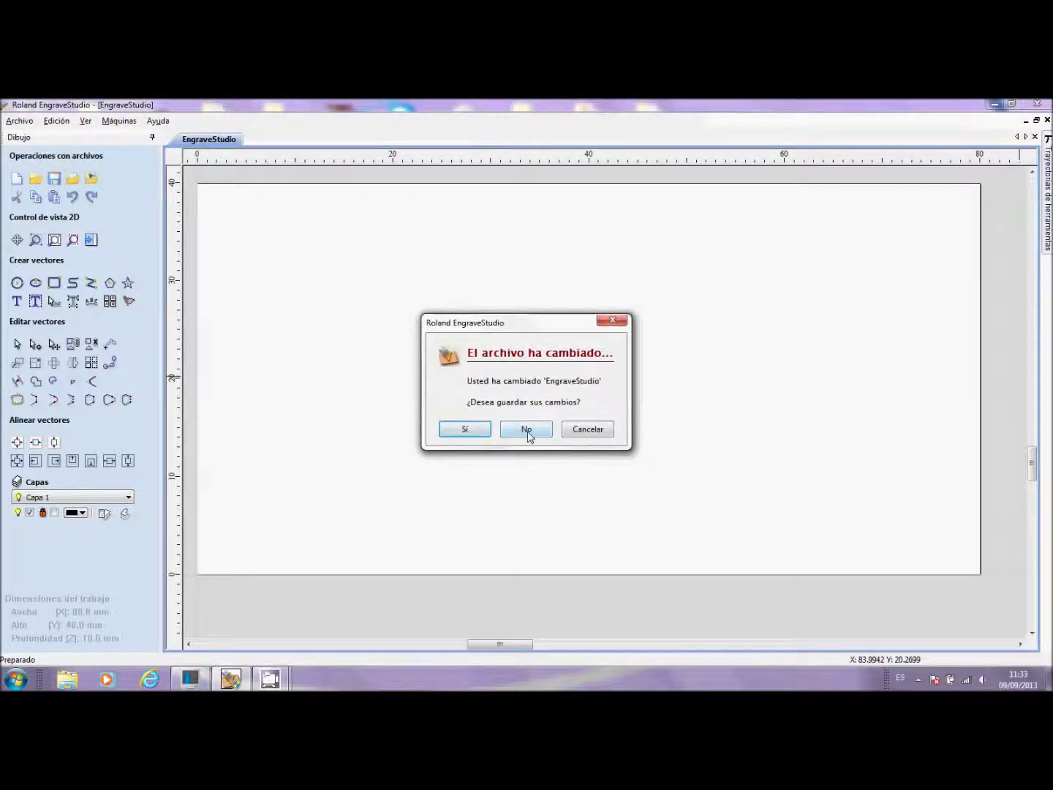
click(528, 433)
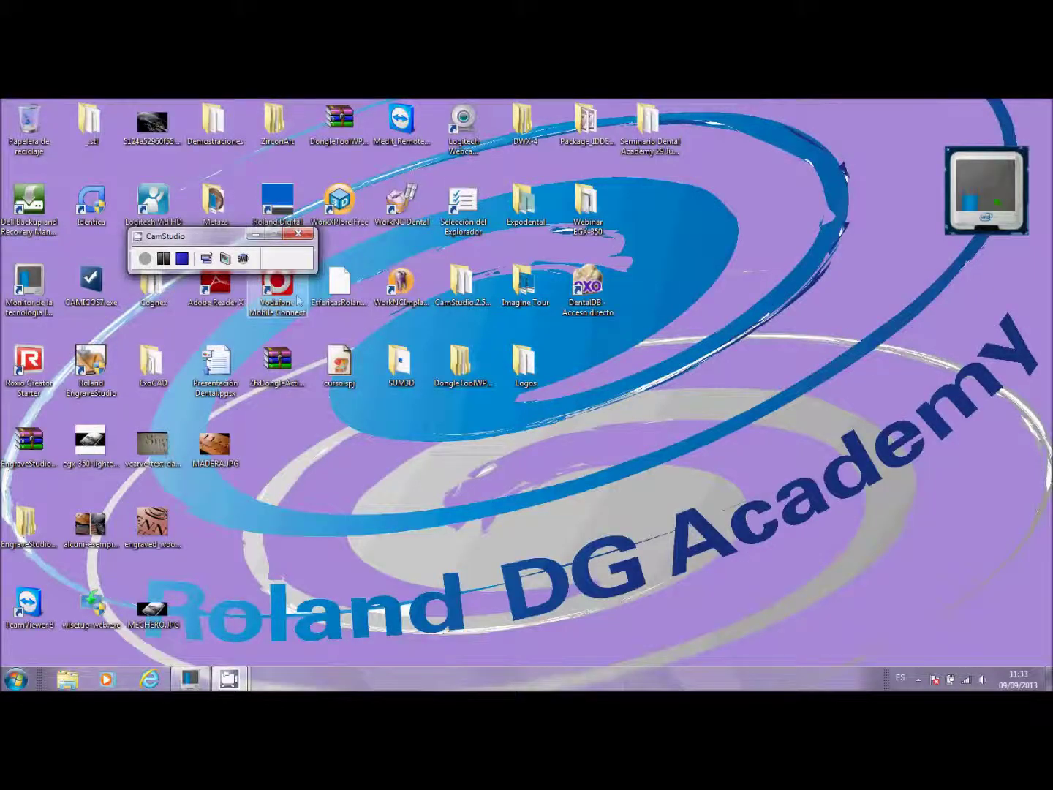